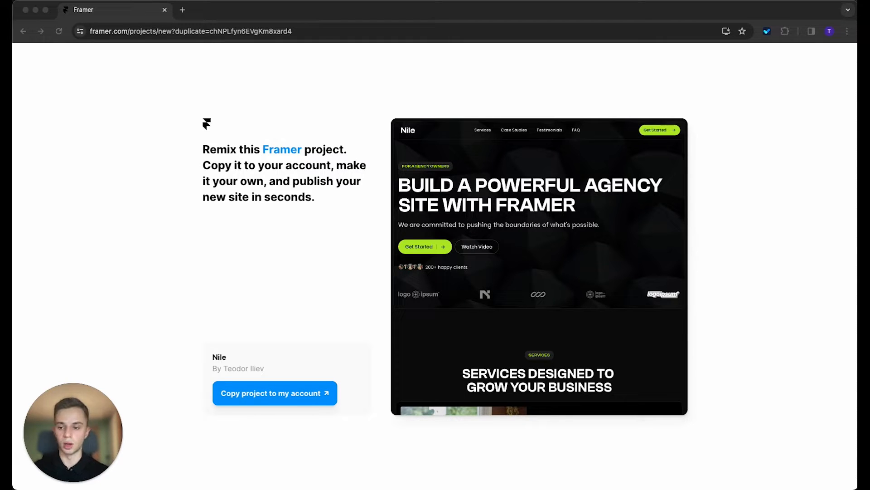
# Step: Bring the Chrome window with the Nile template's Framer remix page to the front
pyautogui.click(396, 226)
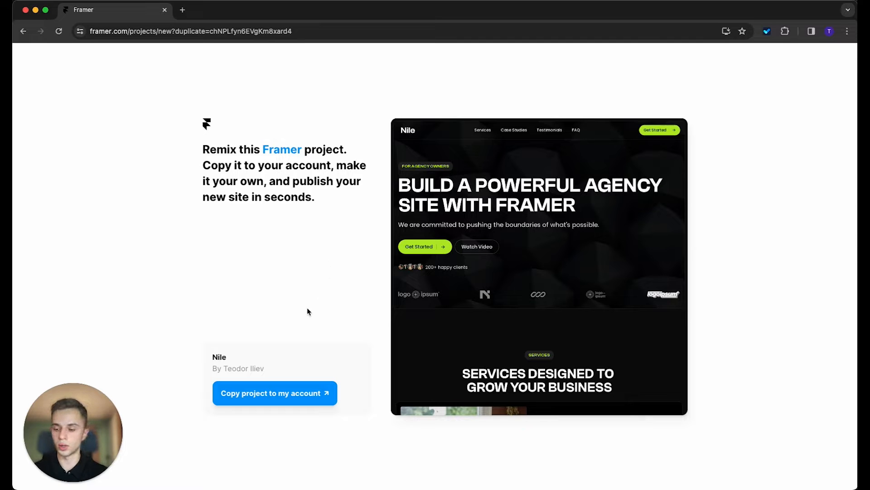
# Step: Copy the Nile template as Nile (copy), open its Navigation component, and select the logo
pyautogui.click(273, 394)
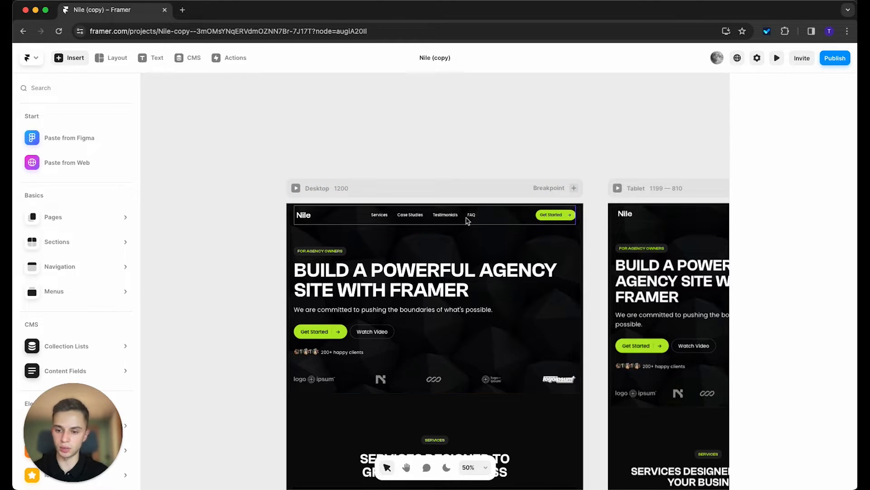
pyautogui.doubleClick(463, 221)
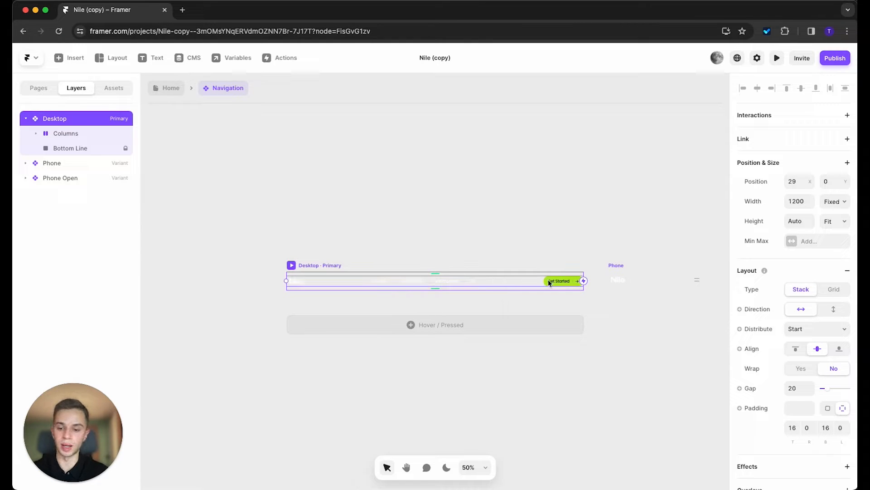
pyautogui.scroll(10, 270, 288)
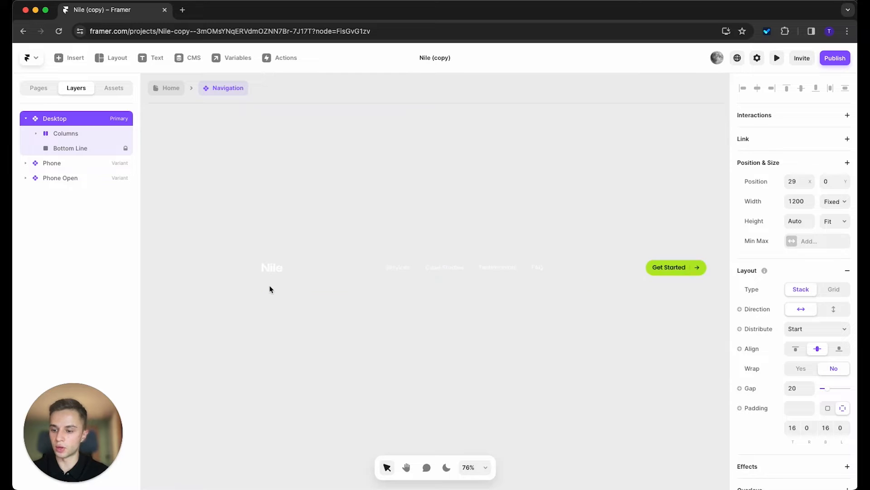
pyautogui.click(291, 189)
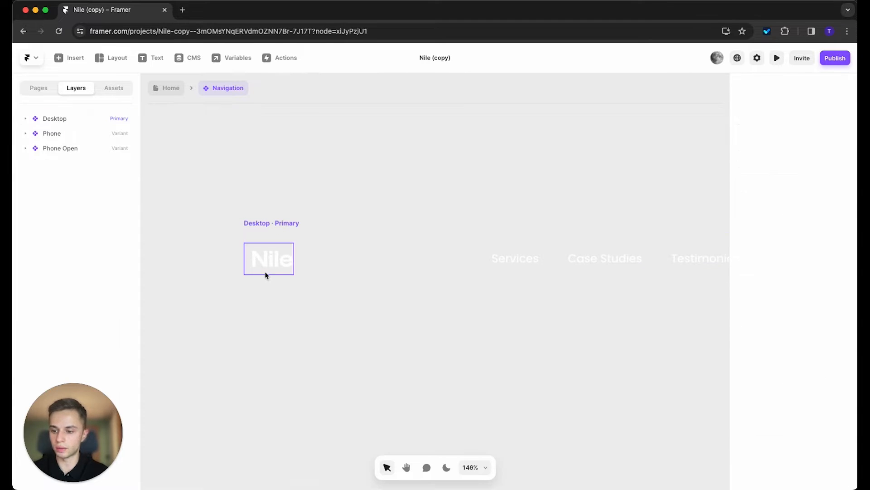
pyautogui.keyDown('super'); pyautogui.click(271, 262); pyautogui.keyUp('super')
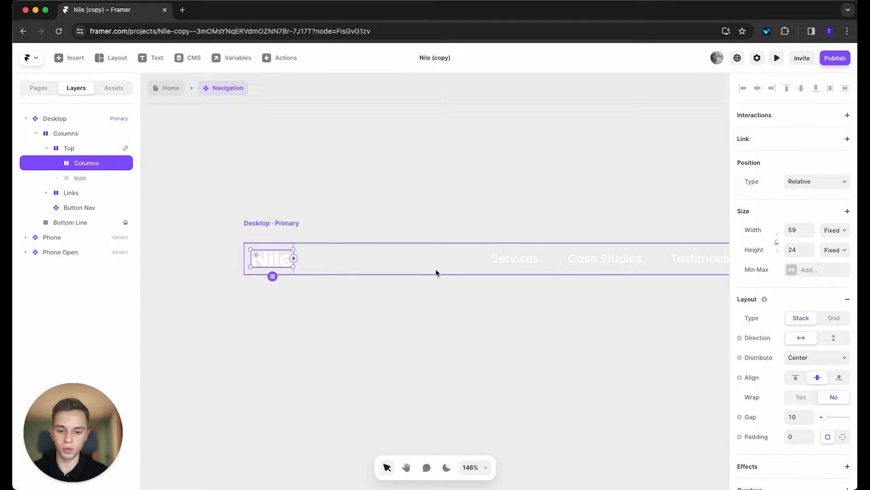
pyautogui.scroll(-5, 791, 330)
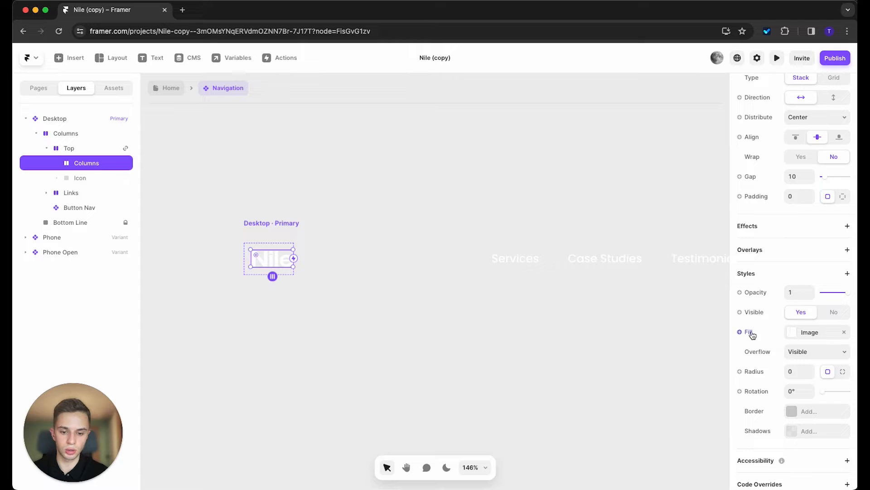
# Step: Upload catlg.png as the logo's image fill, replacing the white Nile wordmark
pyautogui.click(792, 332)
pyautogui.moveTo(673, 328)
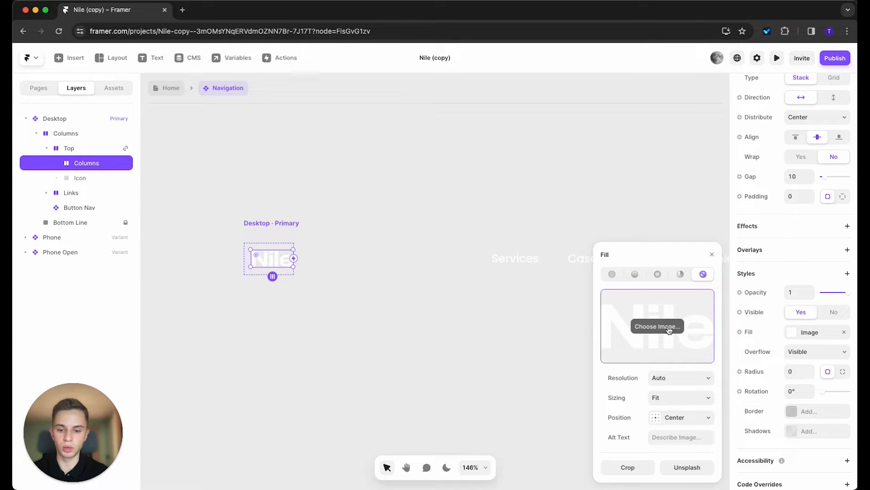
pyautogui.click(669, 330)
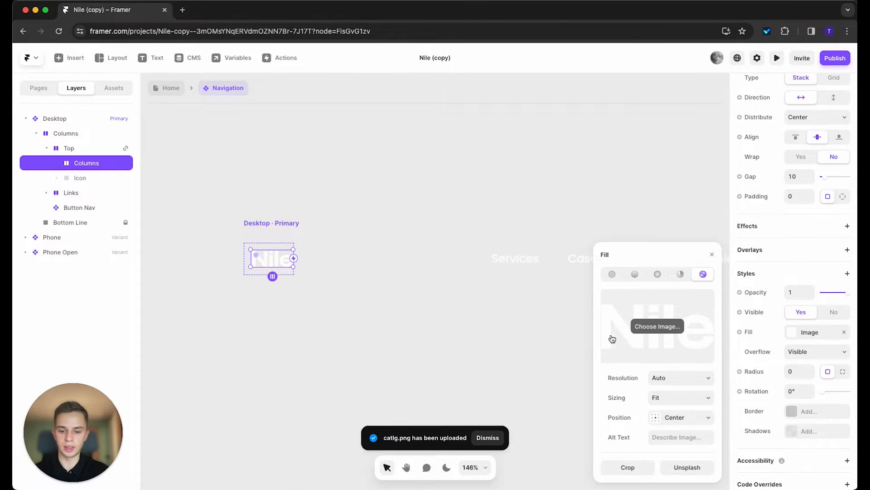
pyautogui.click(282, 260)
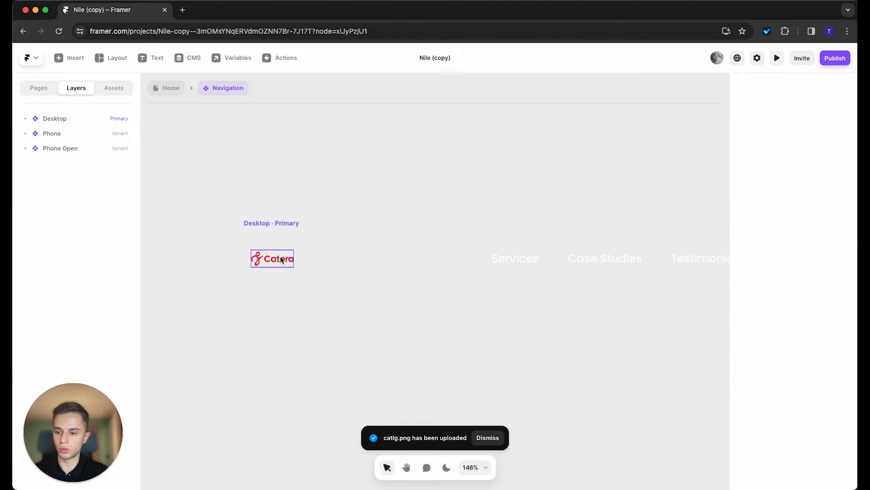
# Step: Reselect the new Catora logo frame in the navigation bar
pyautogui.click(282, 259)
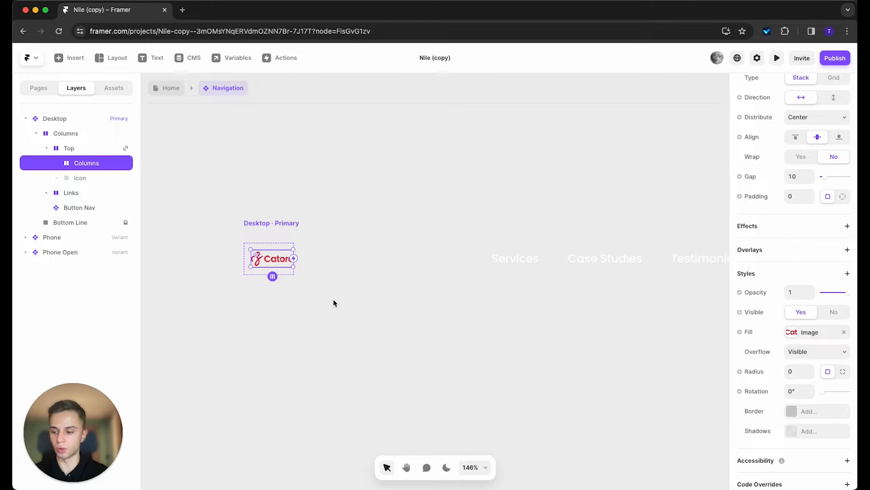
pyautogui.scroll(5, 269, 262)
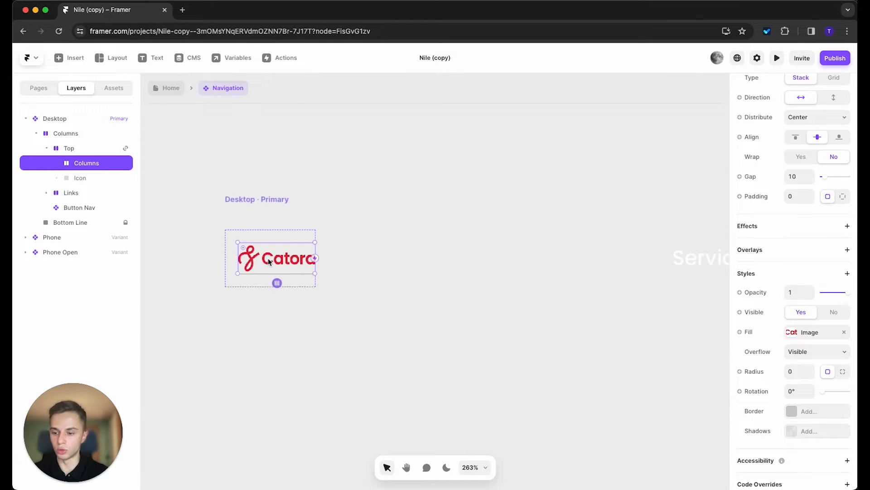
pyautogui.click(381, 194)
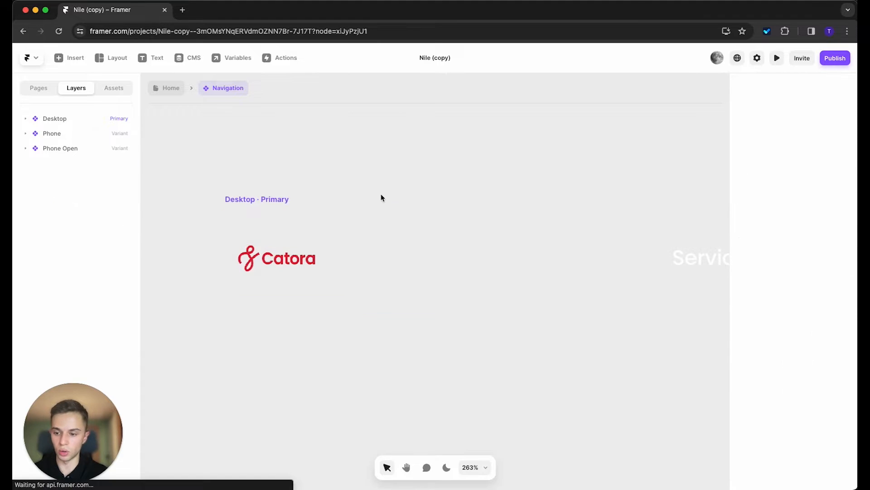
pyautogui.scroll(-10, 301, 265)
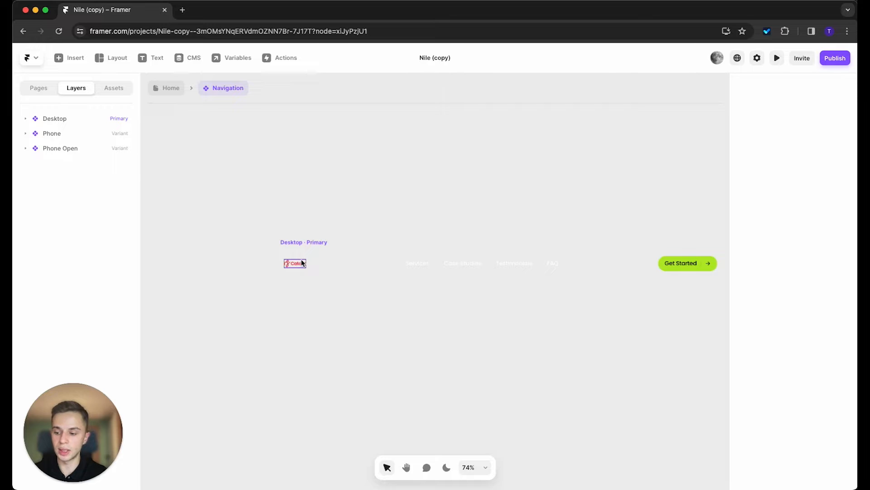
pyautogui.scroll(8, 302, 262)
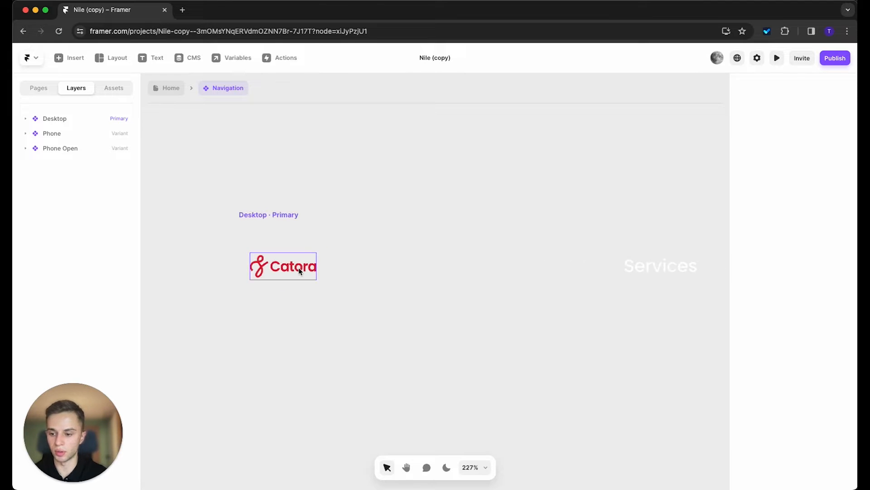
pyautogui.click(299, 271)
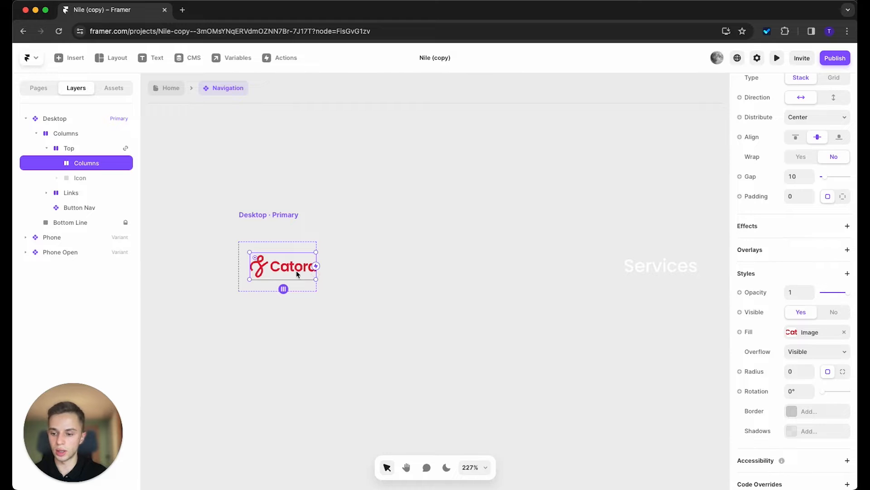
# Step: Drag the logo frame's edges to enlarge the Catora logo to roughly 115 × 37
pyautogui.scroll(5, 296, 270)
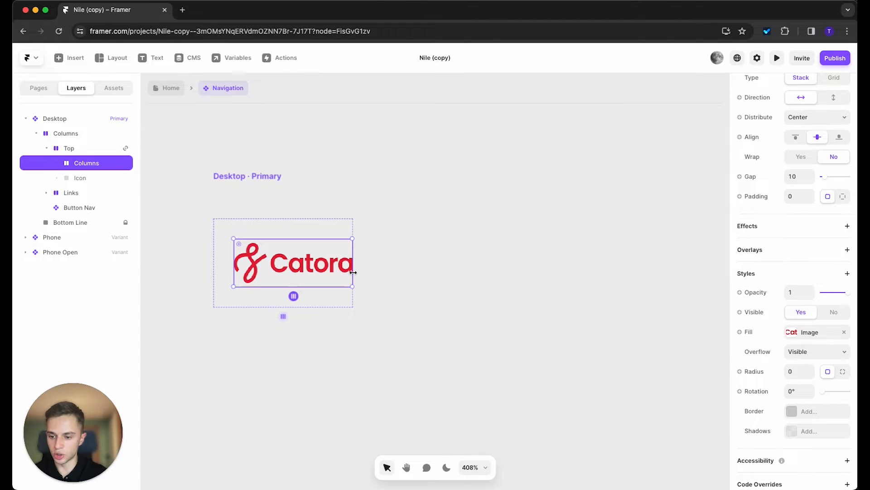
pyautogui.moveTo(353, 271); pyautogui.dragTo(400, 307)
pyautogui.moveTo(422, 271); pyautogui.dragTo(466, 269)
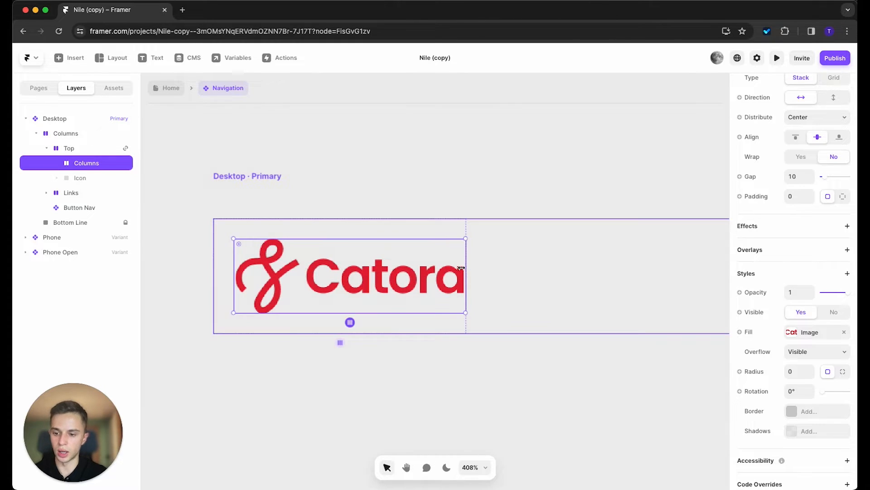
# Step: Deselect the logo and frame the whole navigation bar with its Desktop and Phone variants
pyautogui.scroll(5, 349, 277)
pyautogui.scroll(-10, 349, 277)
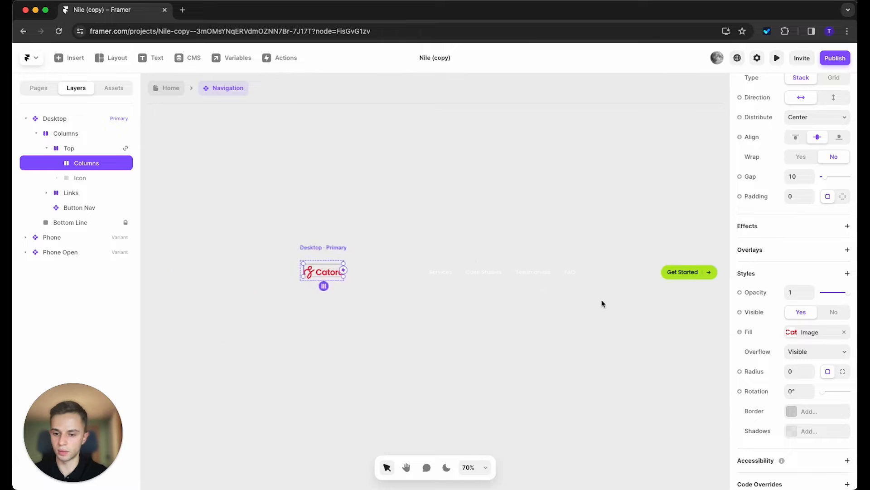
pyautogui.moveTo(516, 318); pyautogui.dragTo(465, 301)
pyautogui.click(518, 286)
pyautogui.moveTo(524, 285)
pyautogui.mouseDown()
pyautogui.moveTo(224, 254)
pyautogui.moveTo(165, 262)
pyautogui.moveTo(523, 274)
pyautogui.mouseUp()
pyautogui.scroll(1, 510, 280)
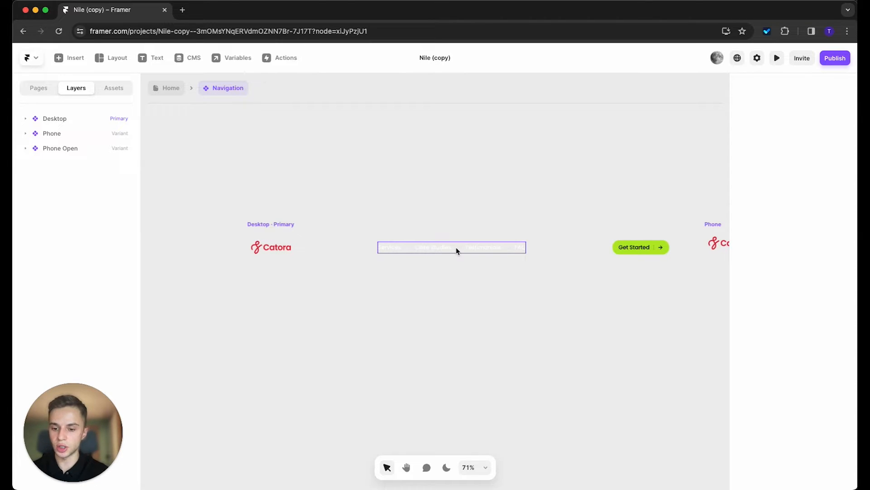
pyautogui.click(491, 248)
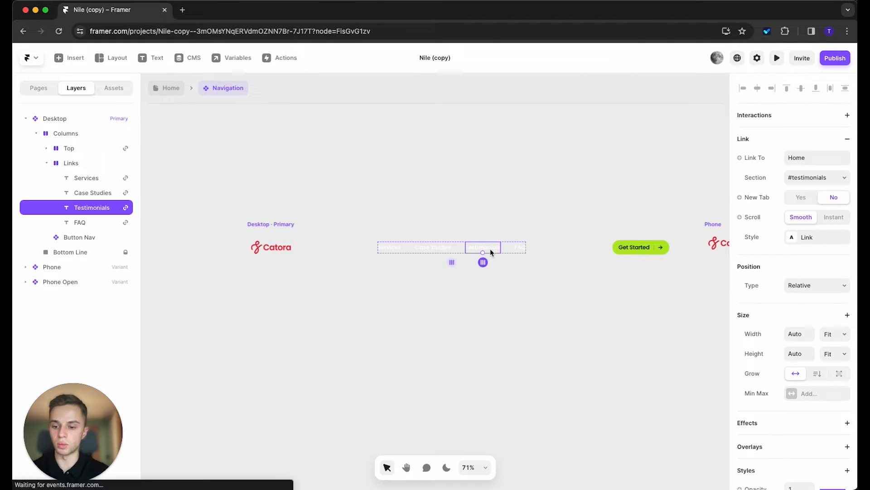
pyautogui.click(500, 171)
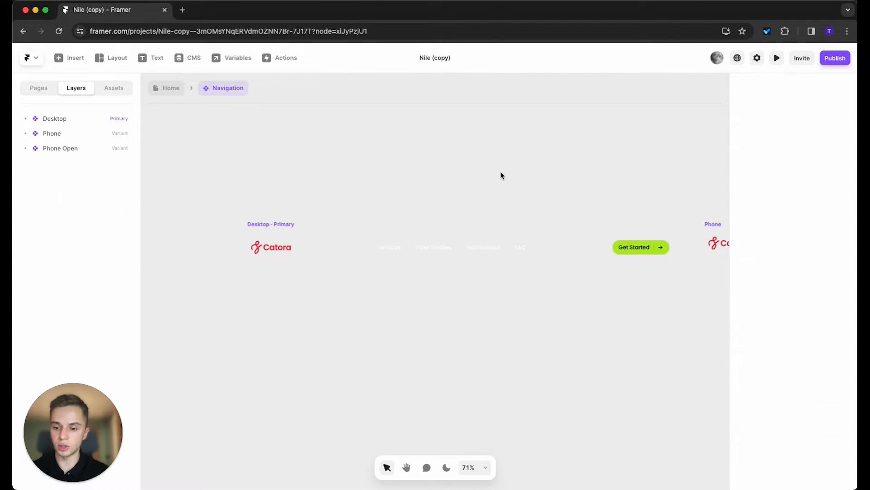
pyautogui.click(483, 249)
pyautogui.scroll(-10, 800, 362)
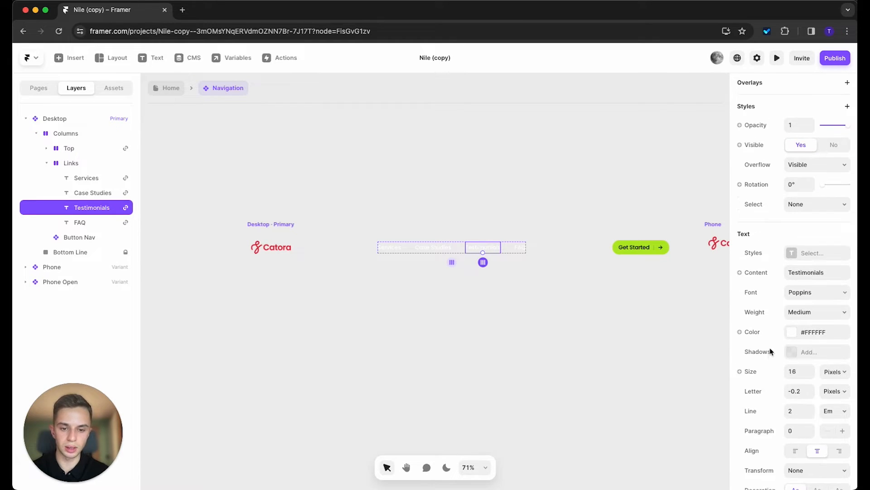
pyautogui.scroll(4, 771, 348)
pyautogui.click(834, 305)
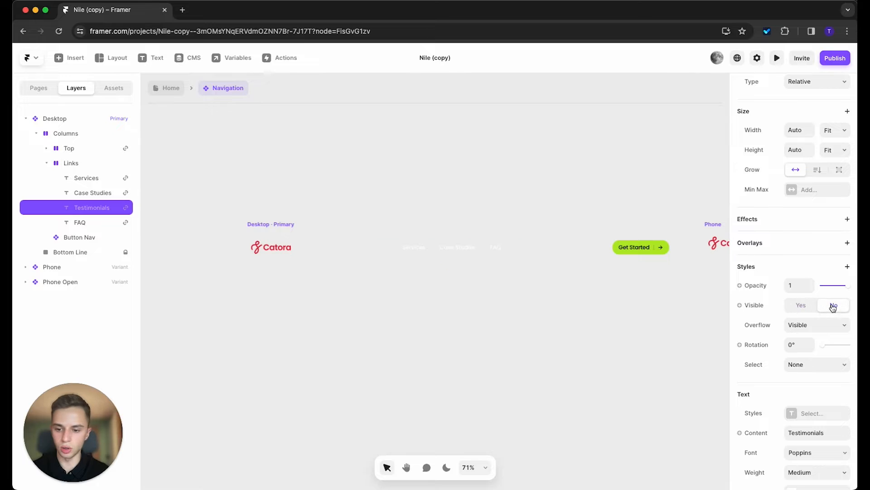
pyautogui.click(498, 293)
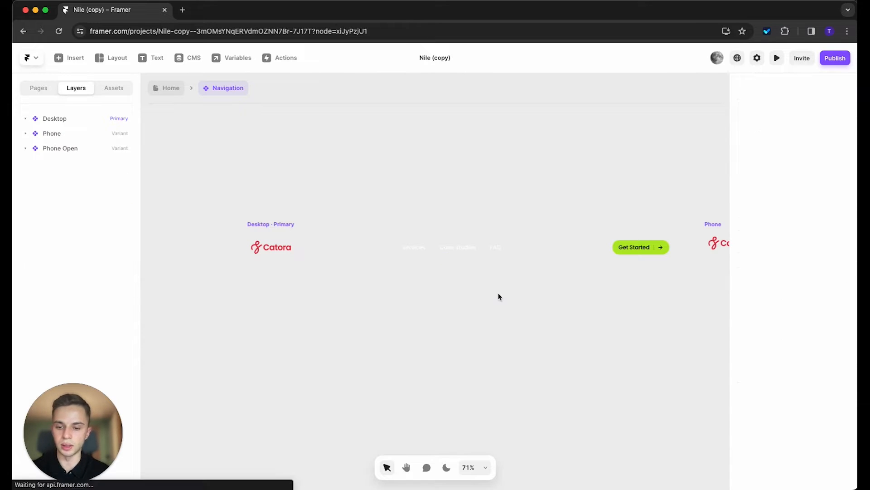
pyautogui.click(479, 252)
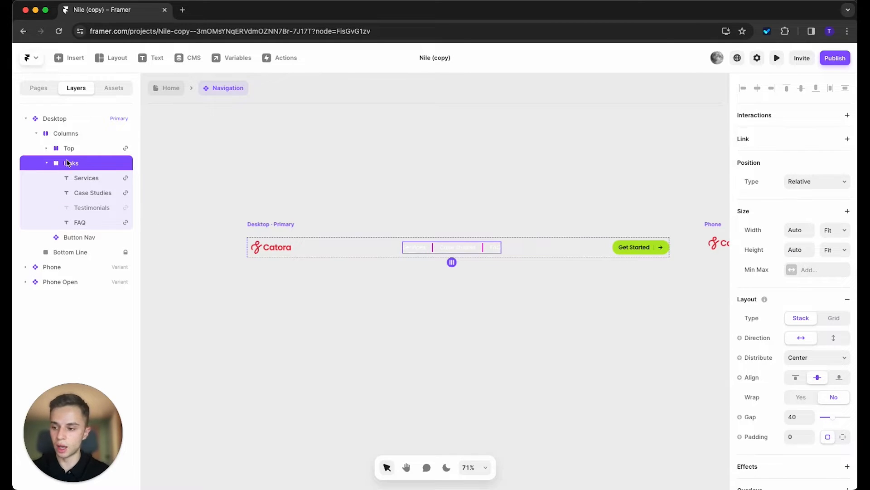
pyautogui.click(87, 209)
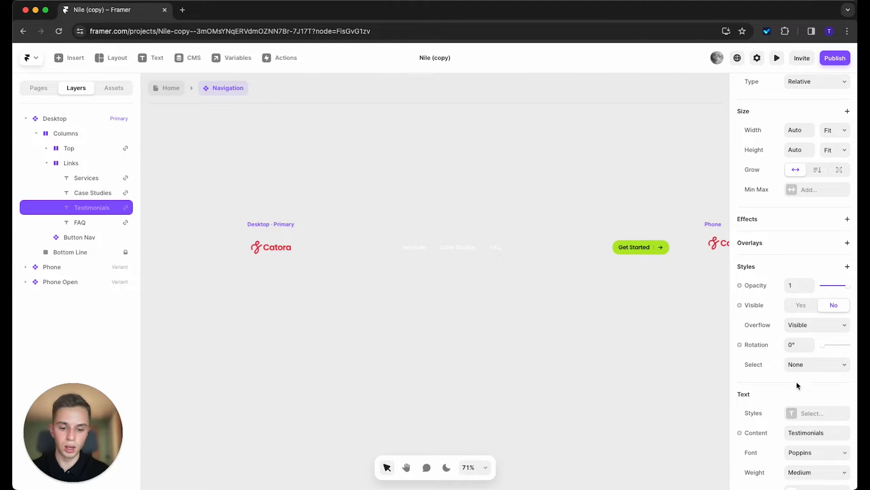
pyautogui.scroll(-5, 798, 385)
pyautogui.scroll(5, 804, 384)
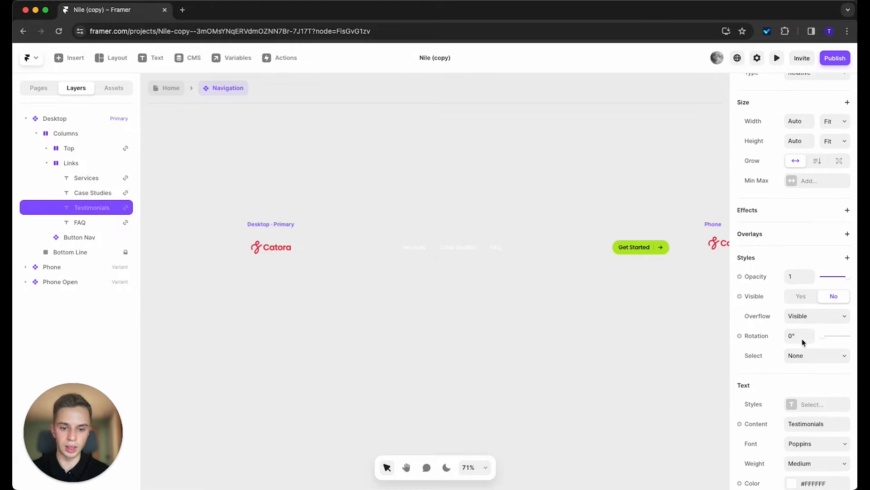
pyautogui.click(796, 300)
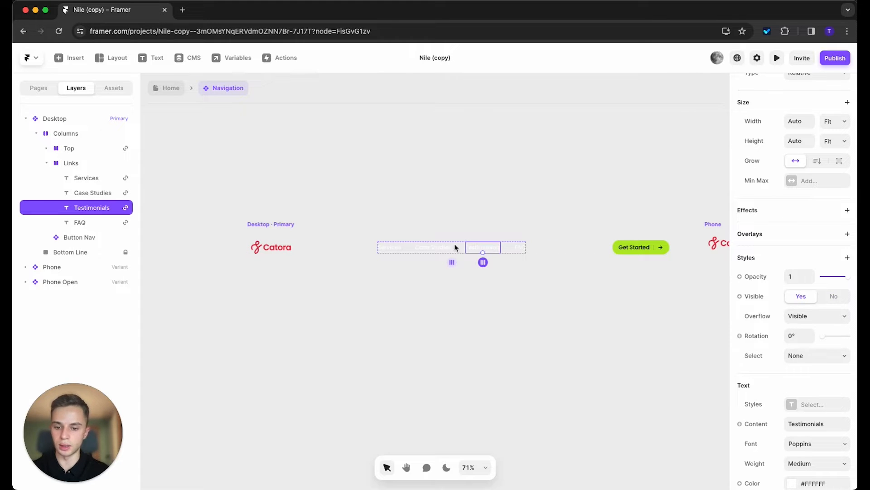
pyautogui.click(614, 331)
pyautogui.moveTo(613, 331); pyautogui.dragTo(458, 327)
pyautogui.press('v')
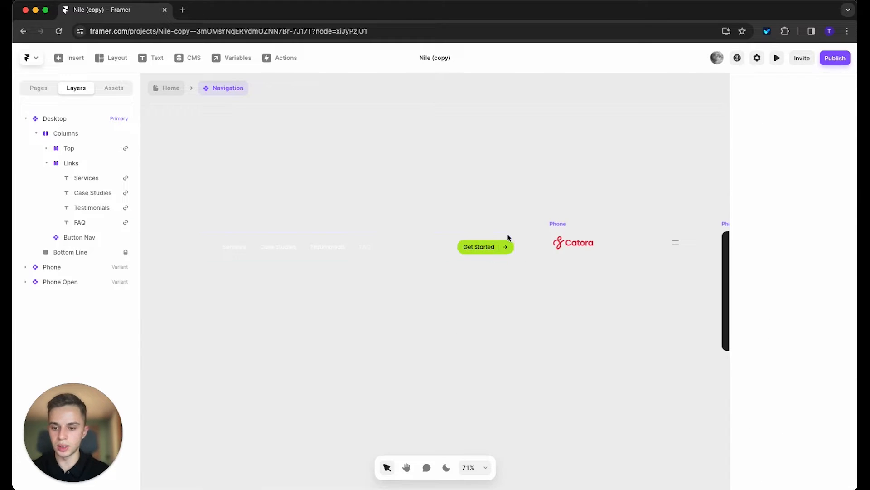
pyautogui.scroll(3, 510, 236)
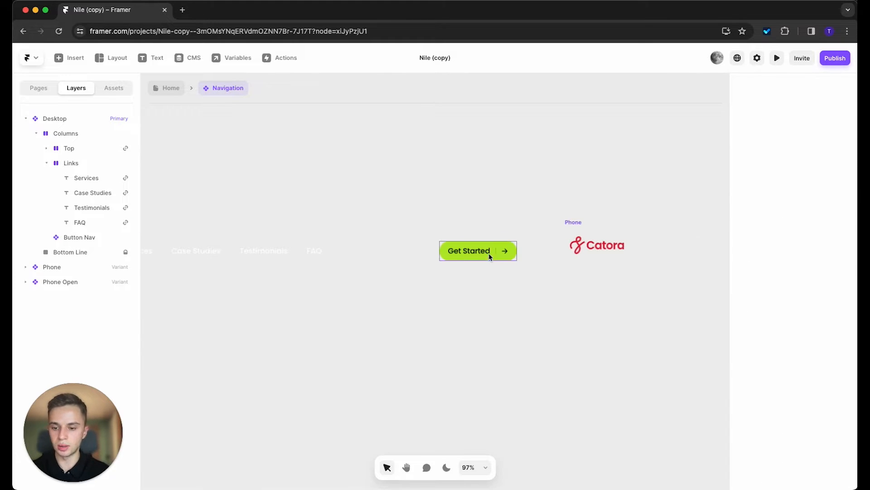
# Step: Inspect the Get Started button's Button Nav component: green Primary and white Hover variants
pyautogui.doubleClick(447, 253)
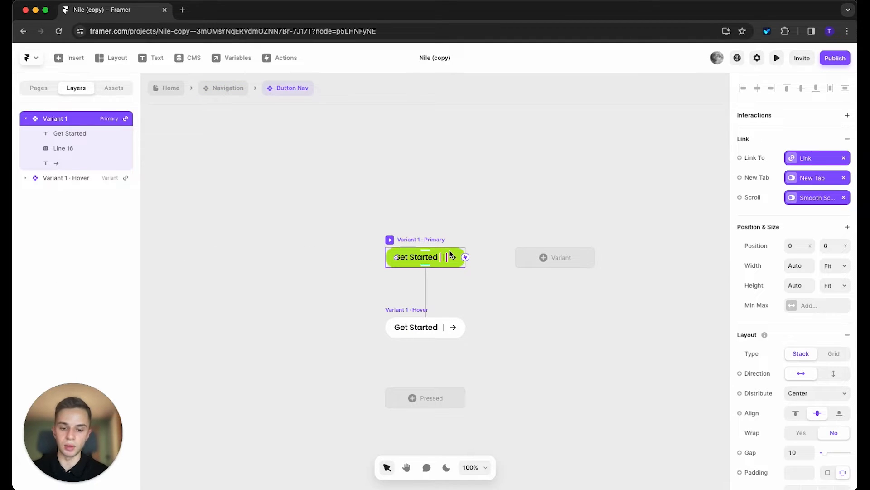
pyautogui.scroll(-3, 801, 348)
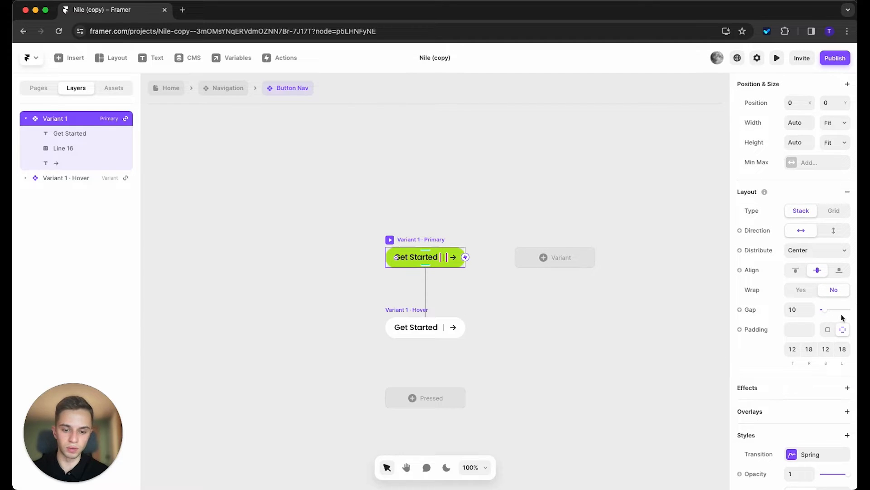
pyautogui.scroll(-4, 816, 322)
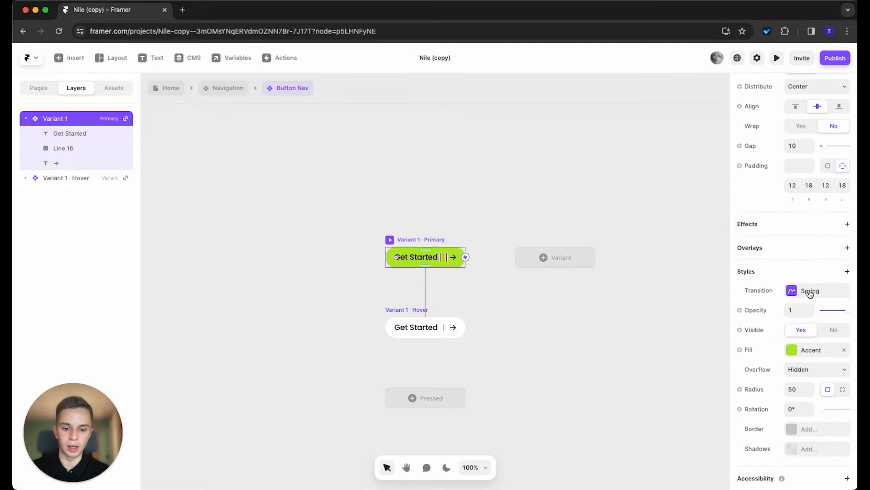
pyautogui.scroll(-1, 812, 291)
pyautogui.scroll(-1, 812, 292)
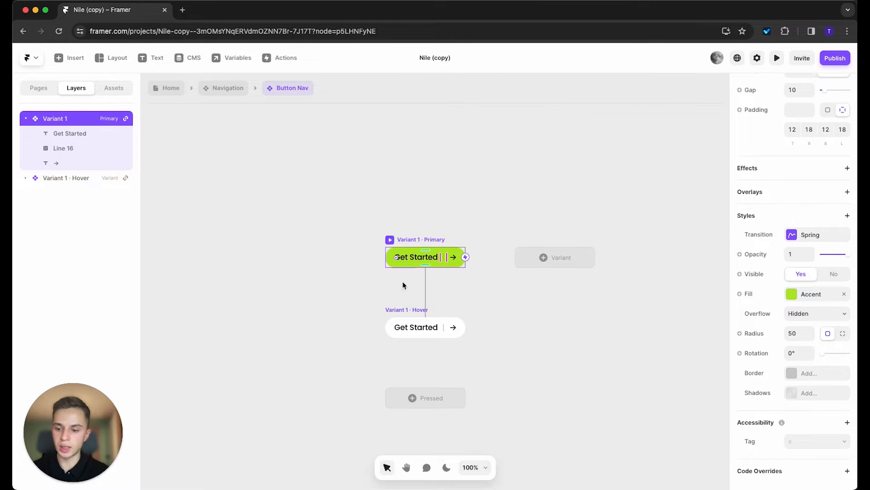
pyautogui.click(410, 309)
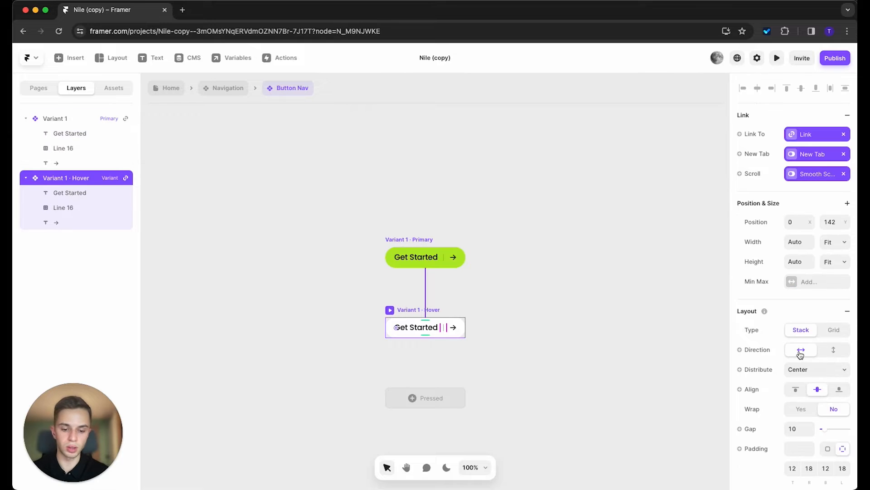
pyautogui.scroll(-5, 801, 355)
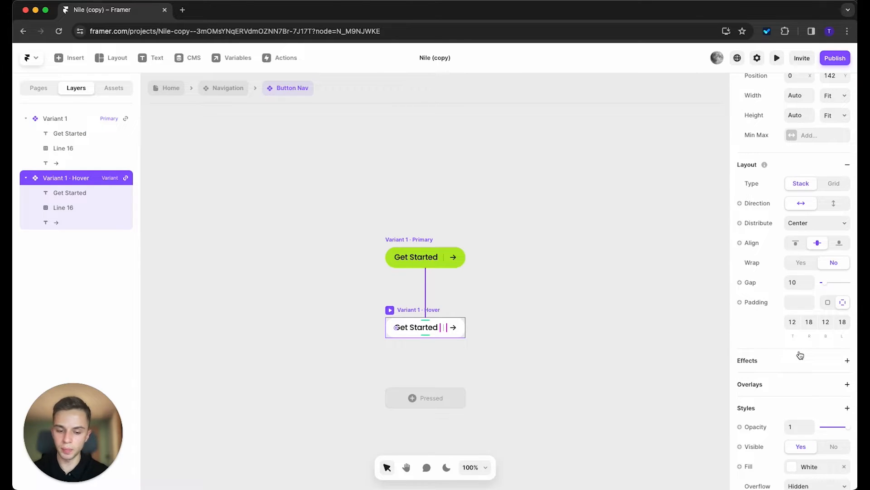
pyautogui.click(590, 381)
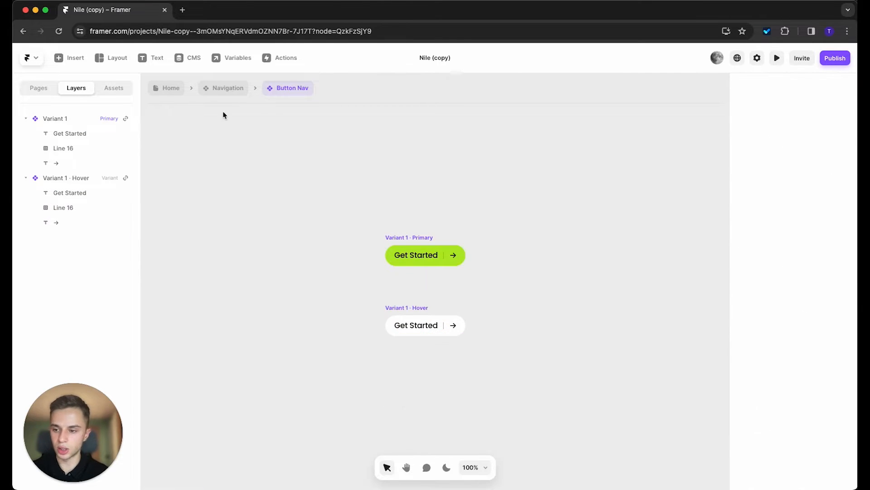
# Step: Back out through the Navigation breadcrumb to the Home page's Desktop and Tablet layouts
pyautogui.click(228, 89)
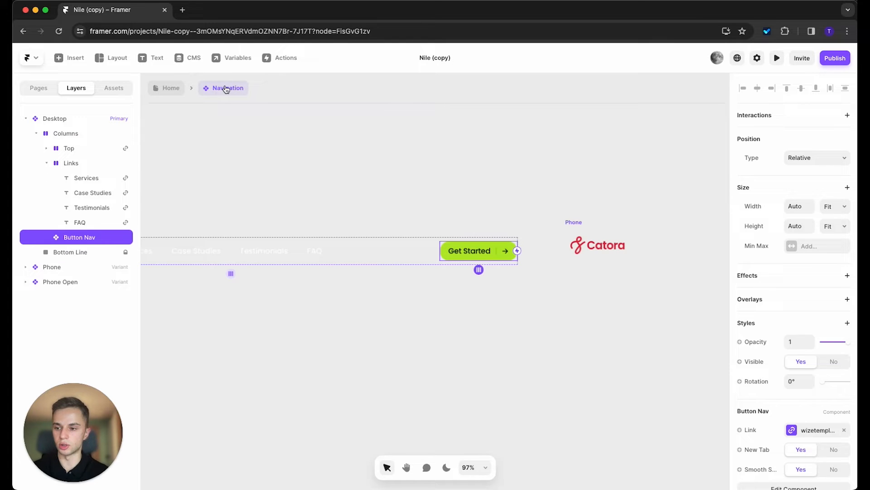
pyautogui.click(171, 88)
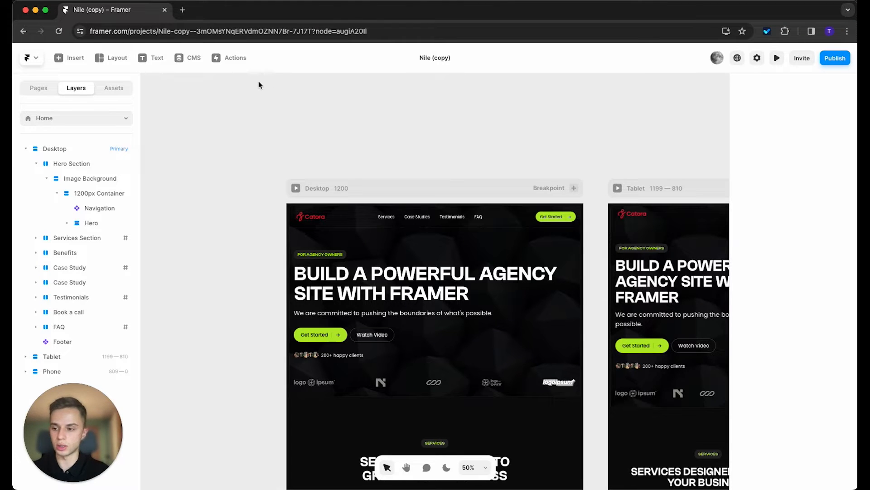
# Step: List the project's assets down to the colour styles Dark, Dark Elevated, White, Accent and Text
pyautogui.click(116, 88)
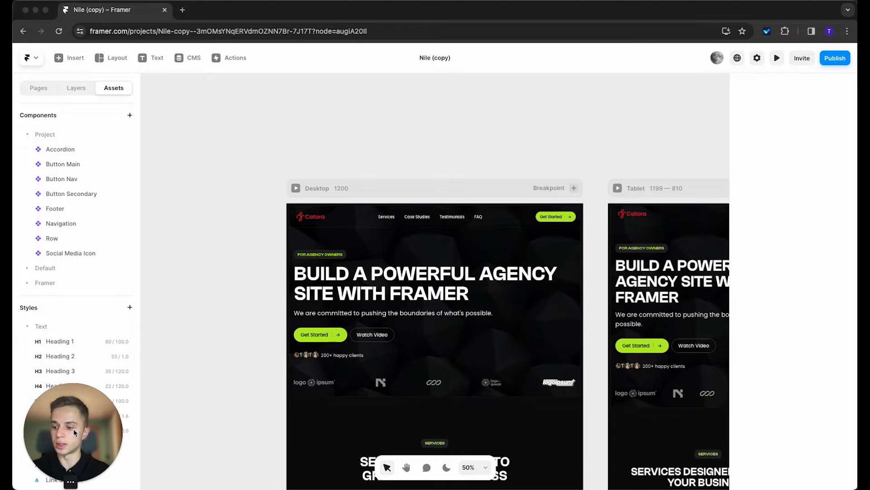
pyautogui.moveTo(74, 428); pyautogui.dragTo(217, 406)
pyautogui.scroll(-3, 86, 361)
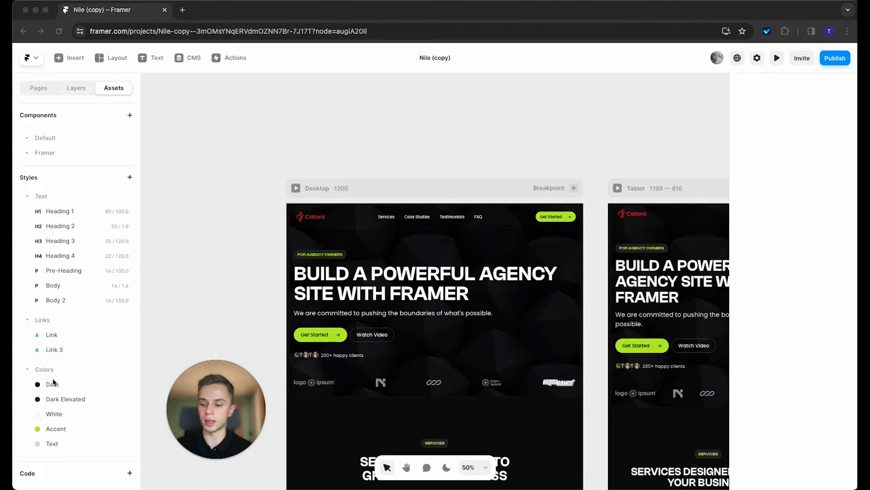
pyautogui.moveTo(222, 422); pyautogui.dragTo(210, 319)
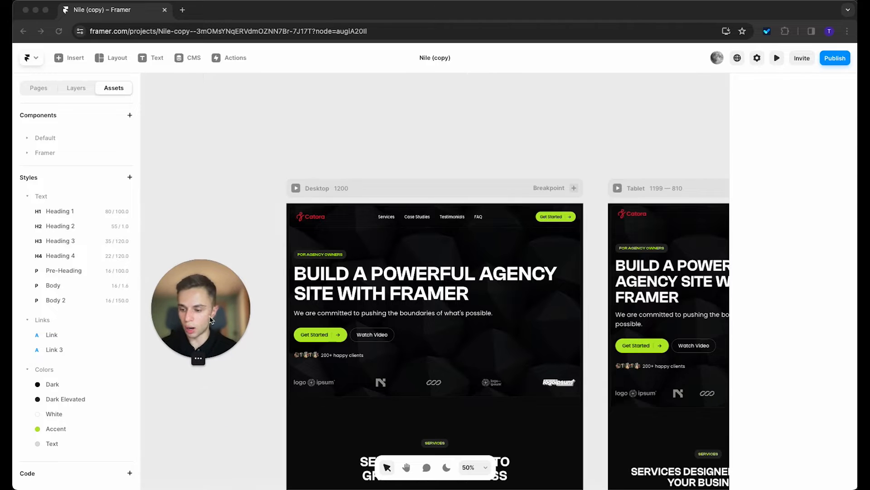
pyautogui.click(208, 449)
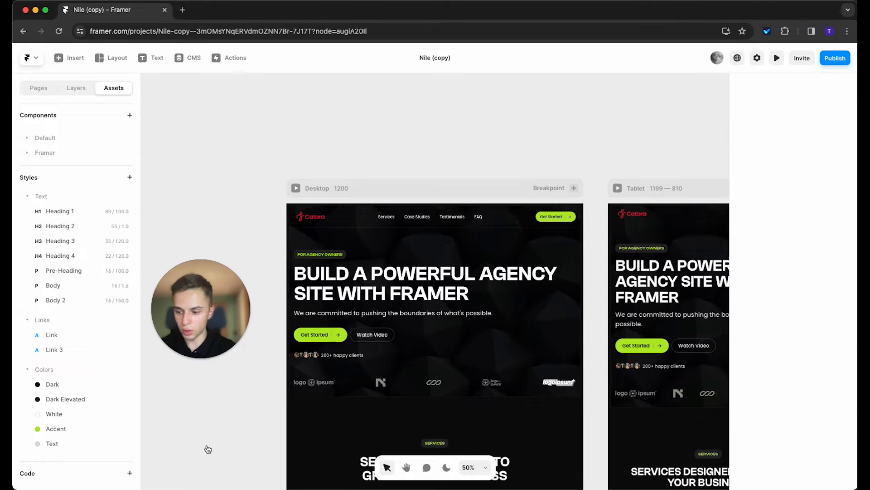
# Step: Set the Accent colour style to #E3222E by eyedropping the red Catora logo
pyautogui.click(55, 428)
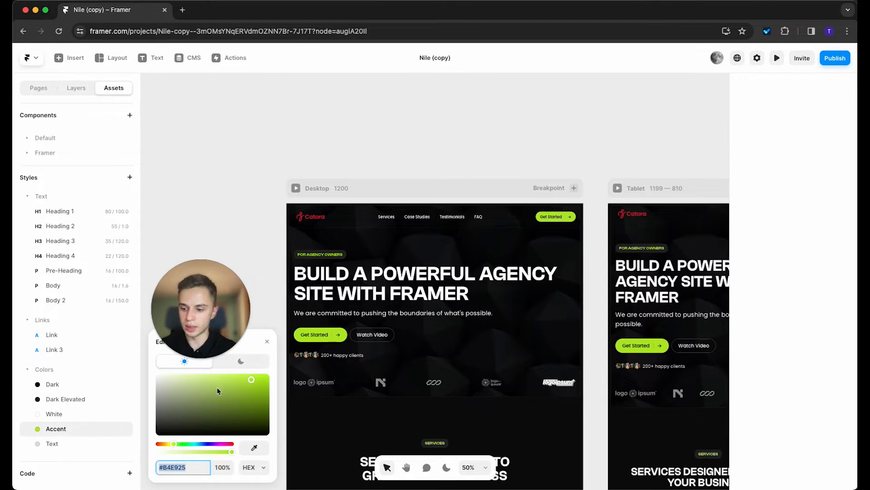
pyautogui.scroll(10, 301, 218)
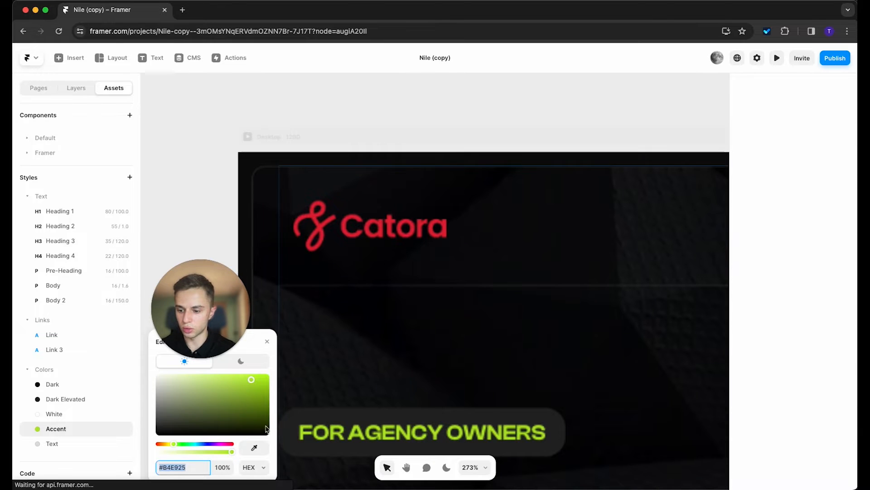
pyautogui.click(255, 447)
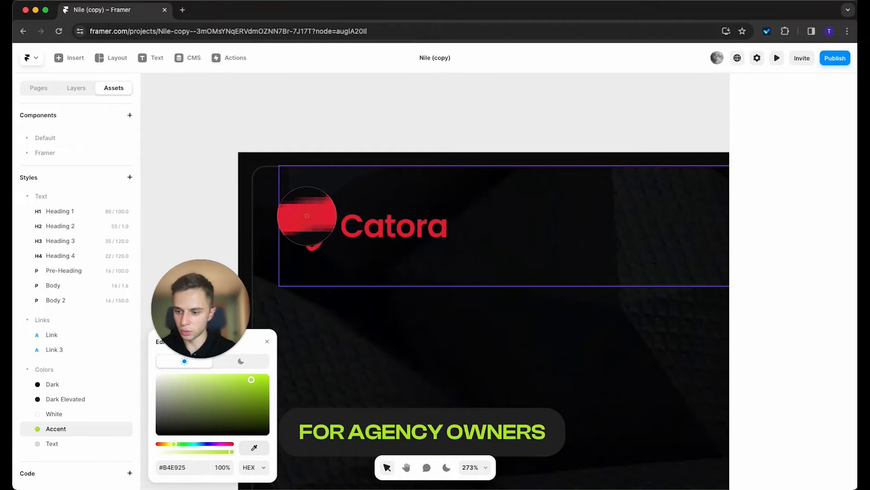
pyautogui.click(307, 216)
pyautogui.scroll(-10, 327, 176)
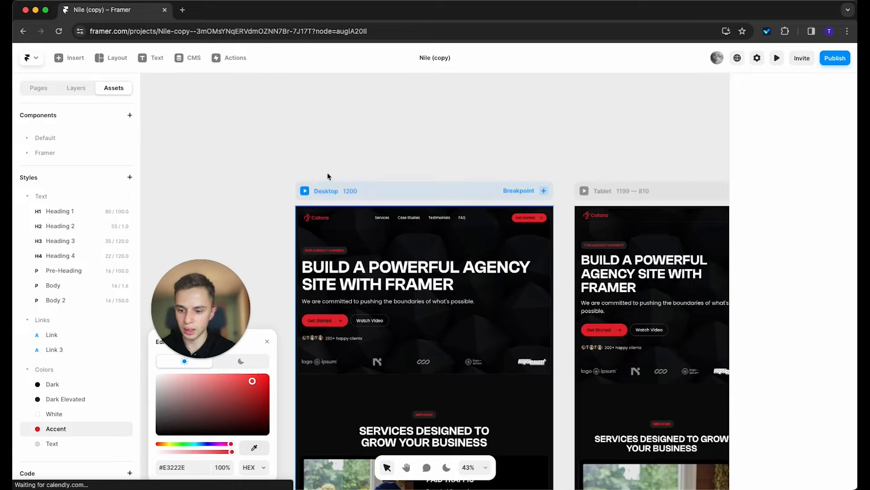
pyautogui.press('Escape')
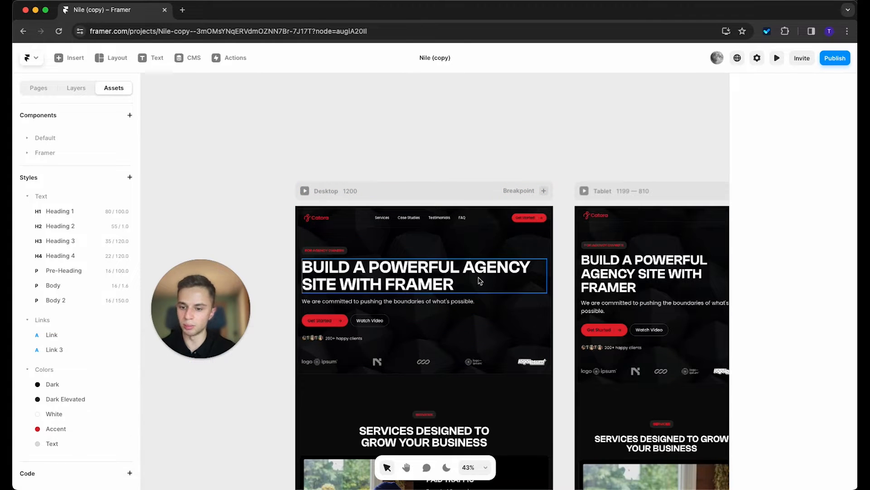
pyautogui.scroll(-5, 476, 278)
pyautogui.scroll(-10, 474, 277)
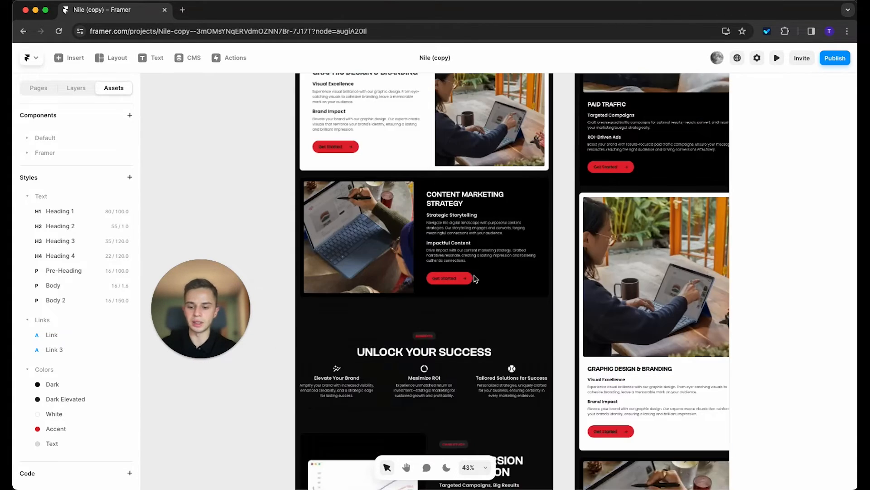
pyautogui.scroll(-12, 479, 276)
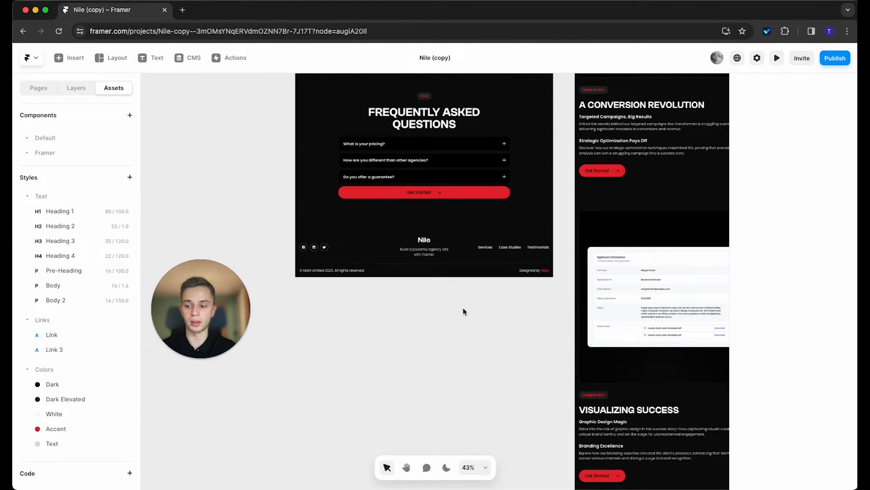
pyautogui.scroll(15, 471, 304)
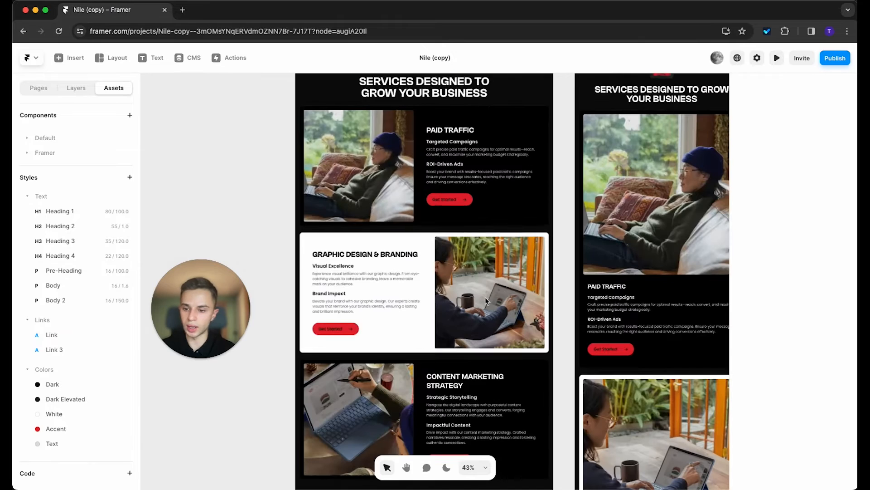
pyautogui.scroll(5, 486, 300)
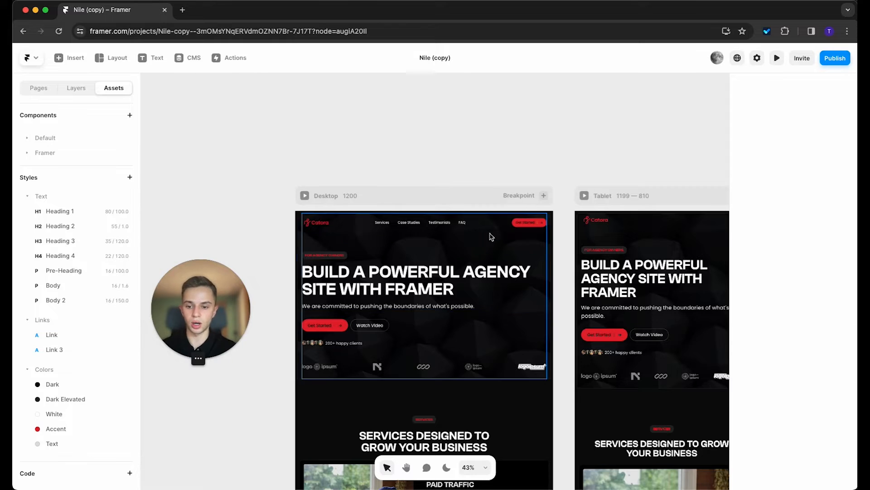
pyautogui.scroll(-5, 503, 230)
pyautogui.scroll(9, 512, 228)
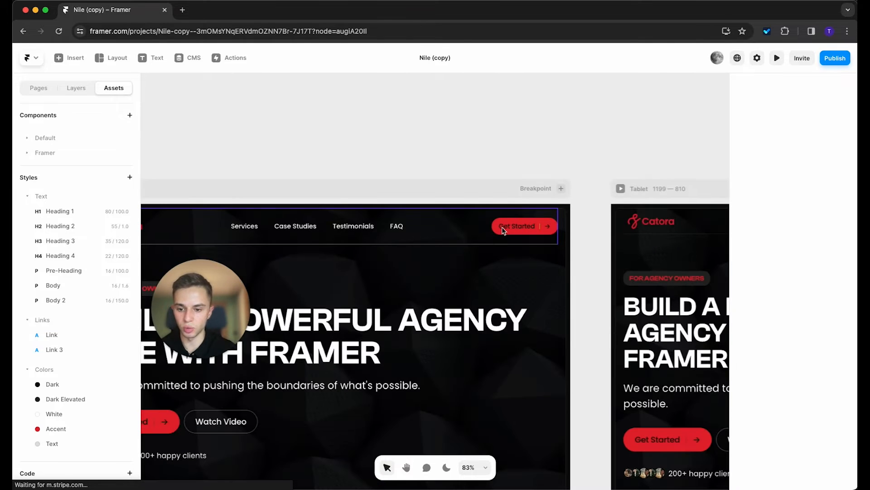
pyautogui.hscroll(-2, 526, 254)
pyautogui.scroll(-1, 526, 254)
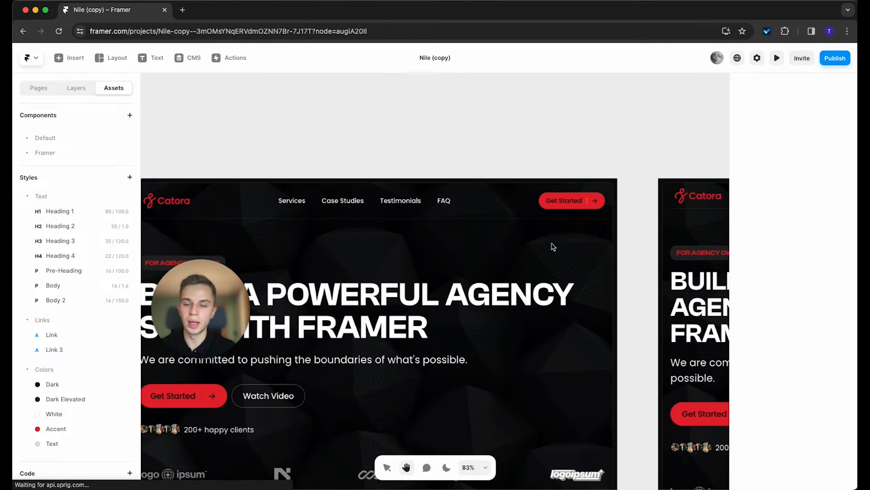
# Step: In Button Nav, make the Primary variant's Get Started label and arrow White
pyautogui.doubleClick(566, 202)
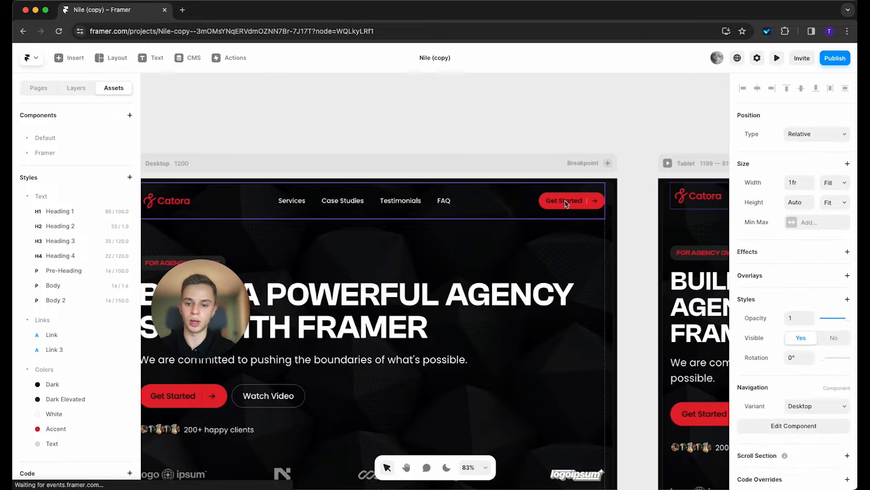
pyautogui.scroll(3, 555, 310)
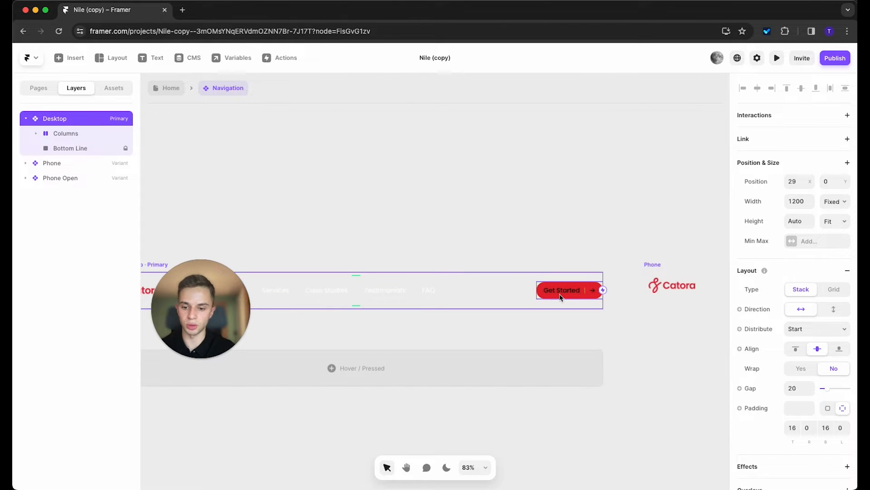
pyautogui.doubleClick(560, 297)
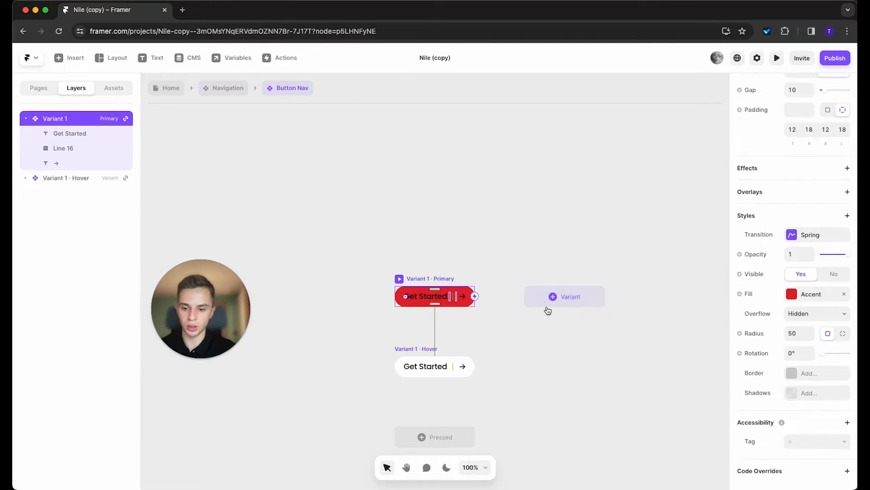
pyautogui.scroll(3, 480, 335)
pyautogui.click(446, 278)
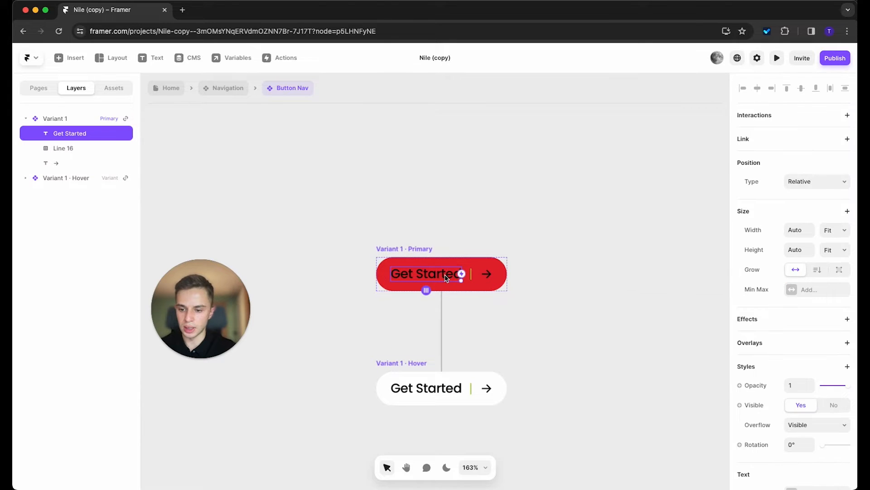
pyautogui.scroll(-10, 781, 352)
pyautogui.click(798, 298)
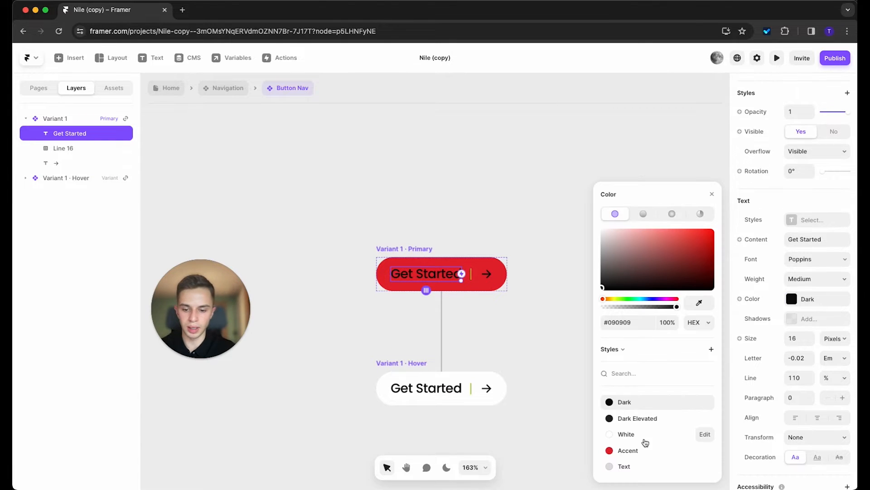
pyautogui.click(628, 434)
pyautogui.click(488, 277)
pyautogui.click(637, 433)
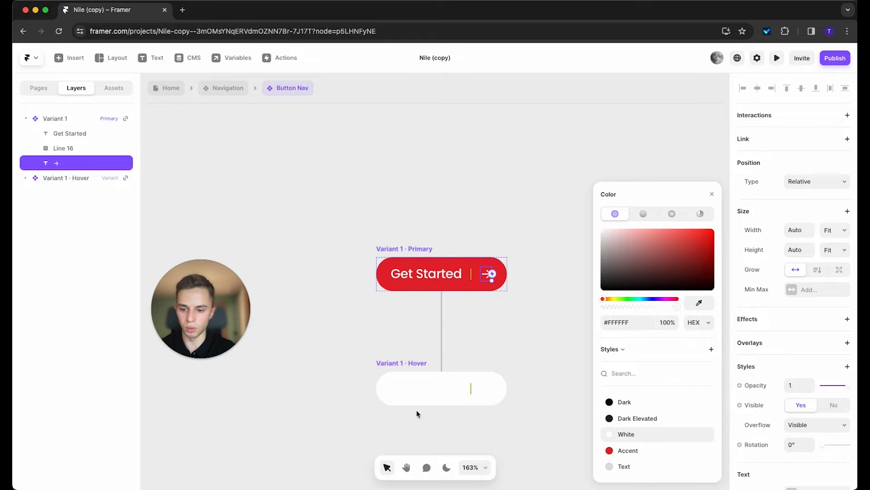
# Step: Make the Hover variant's Get Started label and arrow the Dark style (#090909)
pyautogui.click(423, 392)
pyautogui.keyDown('shift'); pyautogui.click(486, 388); pyautogui.keyUp('shift')
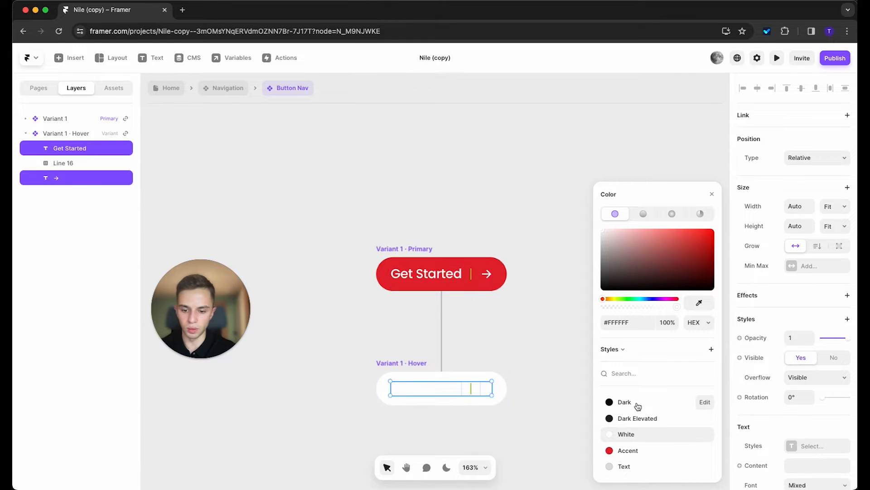
pyautogui.click(634, 402)
pyautogui.click(510, 335)
pyautogui.scroll(5, 475, 298)
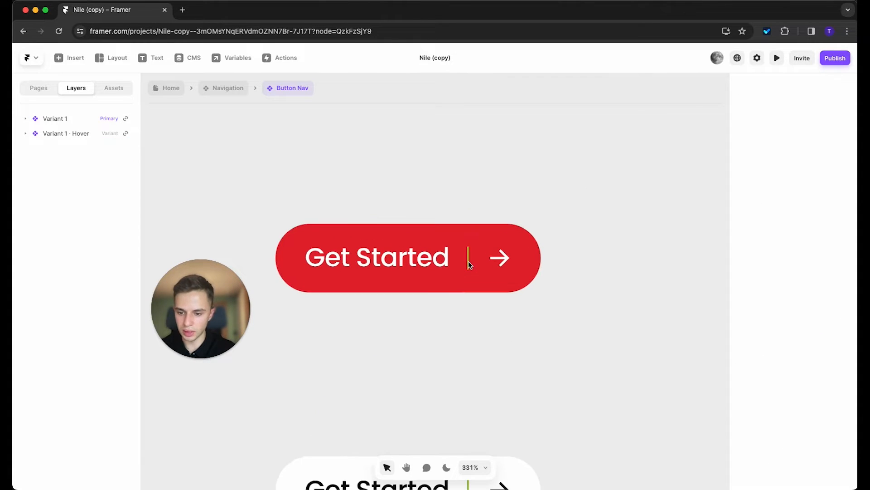
# Step: Set the Primary variant's divider line (Line 16) stroke colour to White
pyautogui.click(468, 258)
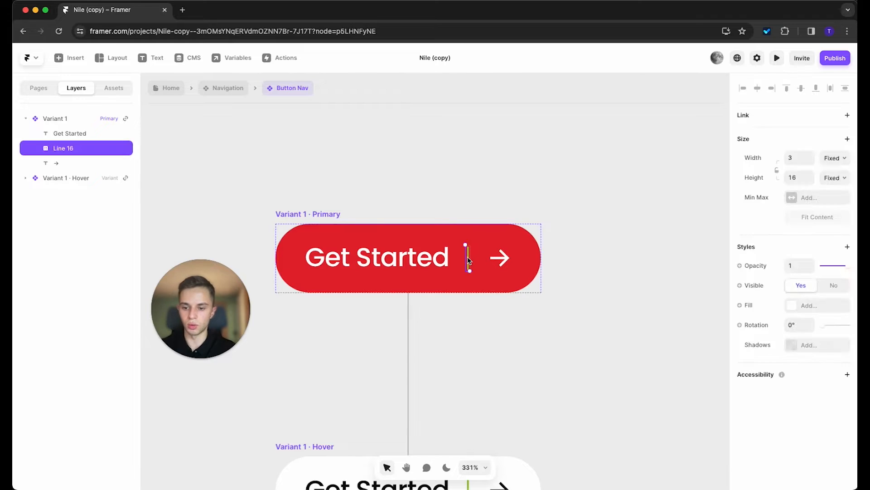
pyautogui.press('Escape')
pyautogui.click(469, 263)
pyautogui.doubleClick(469, 262)
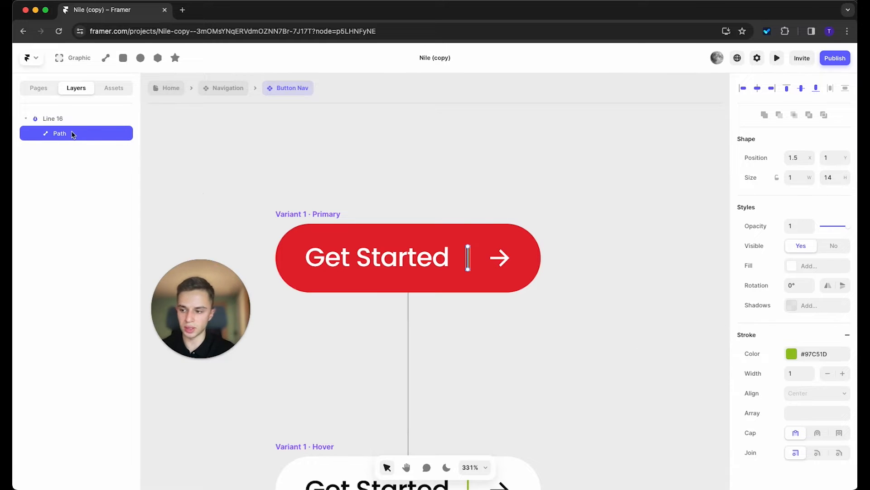
pyautogui.click(818, 360)
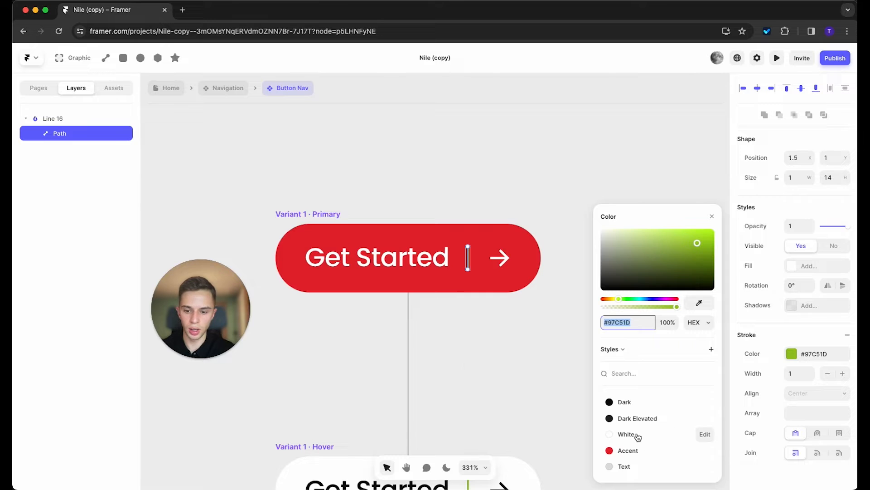
pyautogui.click(630, 434)
# Step: Set the Hover variant's divider stroke to Dark and return to the Home page
pyautogui.scroll(-3, 463, 360)
pyautogui.doubleClick(469, 338)
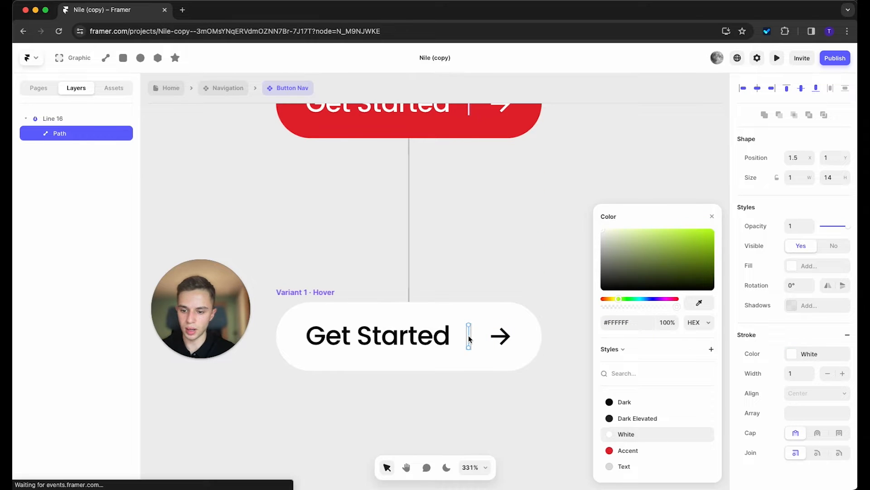
pyautogui.click(803, 271)
pyautogui.click(627, 402)
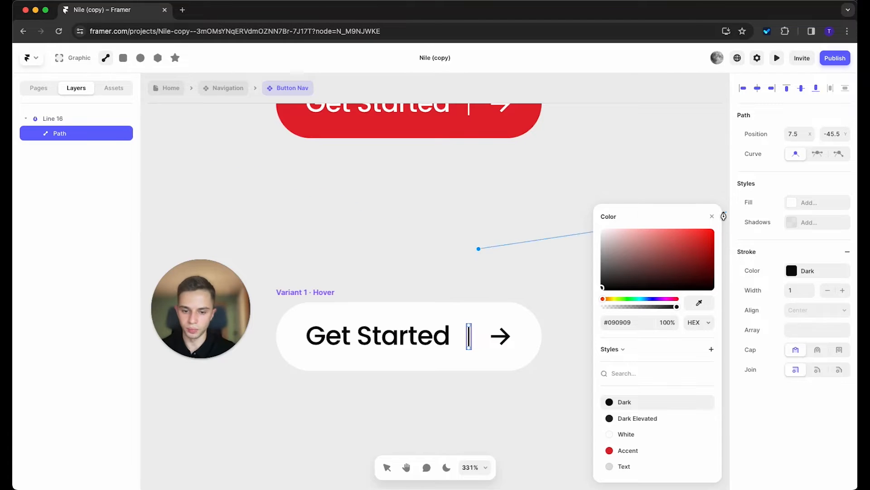
pyautogui.click(711, 216)
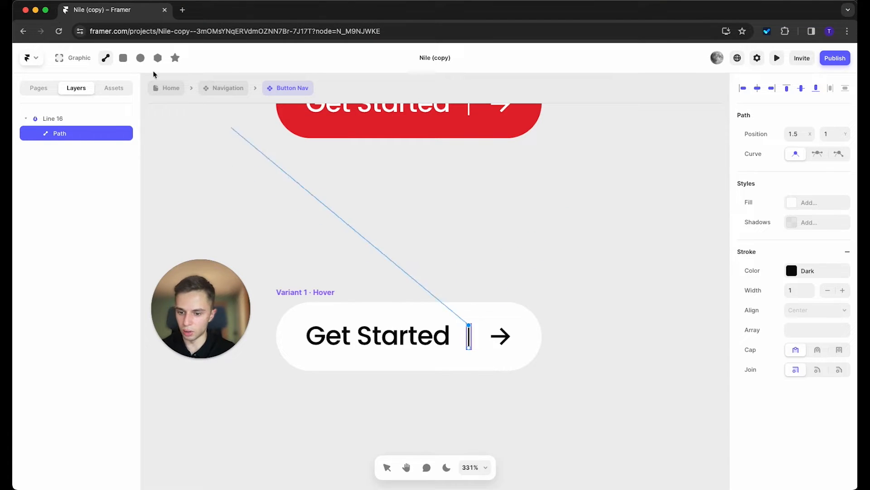
pyautogui.click(171, 88)
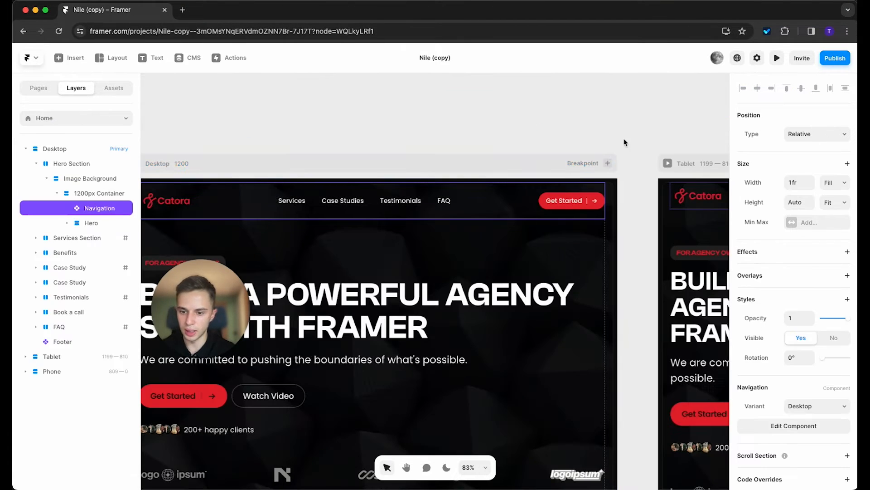
# Step: In Button Main, make the primary variant's Get Started text and arrow White
pyautogui.doubleClick(320, 325)
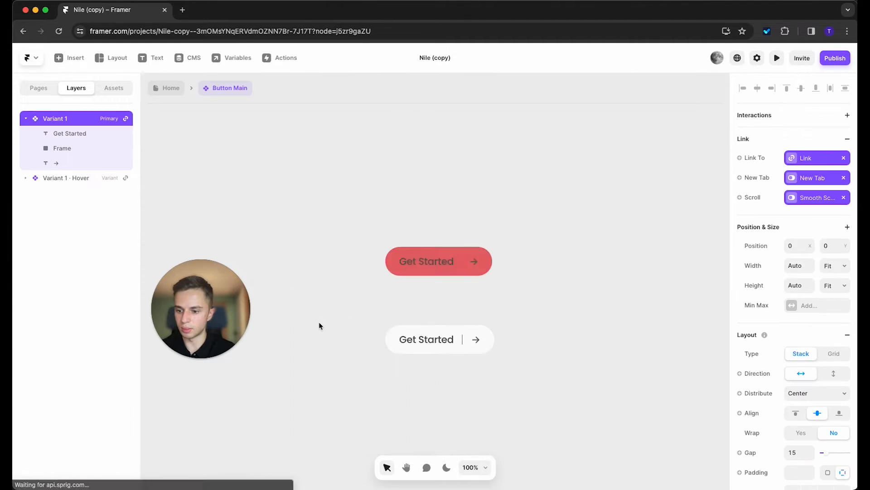
pyautogui.doubleClick(434, 268)
pyautogui.scroll(-1, 459, 267)
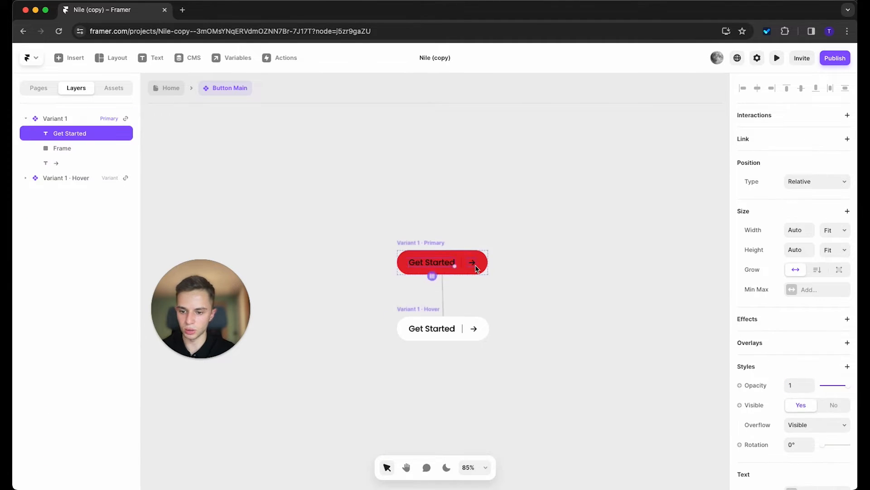
pyautogui.keyDown('shift'); pyautogui.click(476, 266); pyautogui.keyUp('shift')
pyautogui.scroll(4, 476, 266)
pyautogui.scroll(-6, 802, 382)
pyautogui.click(806, 234)
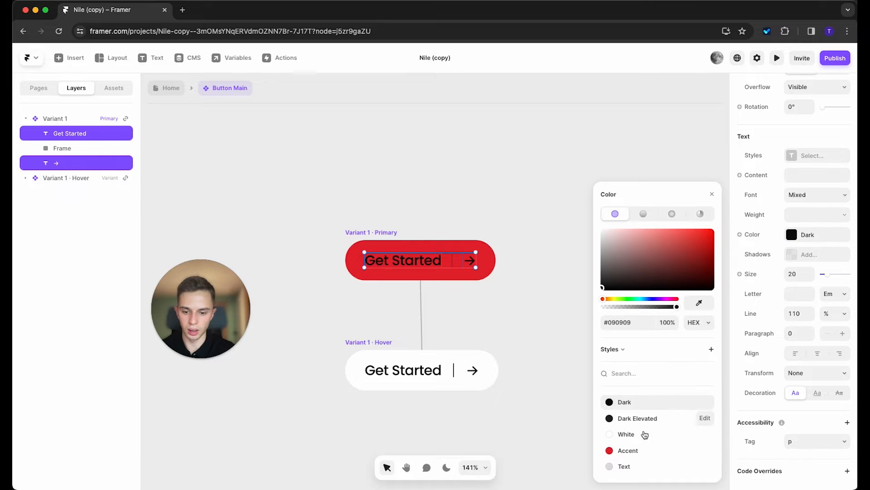
pyautogui.click(634, 434)
# Step: Make the hover variant's Get Started text and arrow Dark, then return to the Home page
pyautogui.doubleClick(442, 369)
pyautogui.keyDown('shift'); pyautogui.click(473, 370); pyautogui.keyUp('shift')
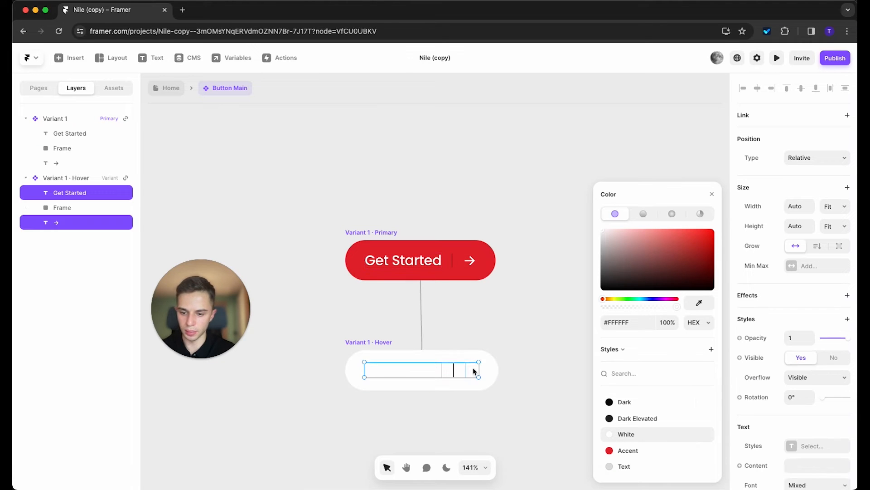
pyautogui.click(625, 401)
pyautogui.click(481, 300)
pyautogui.doubleClick(452, 263)
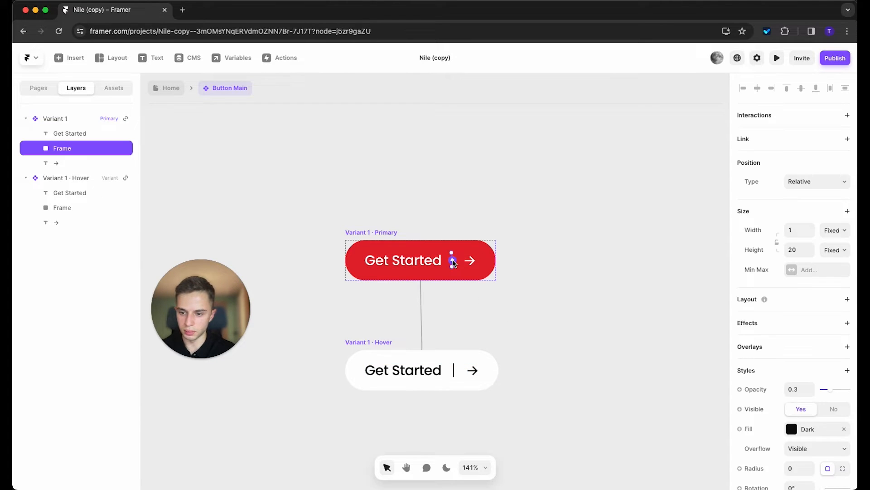
pyautogui.click(171, 88)
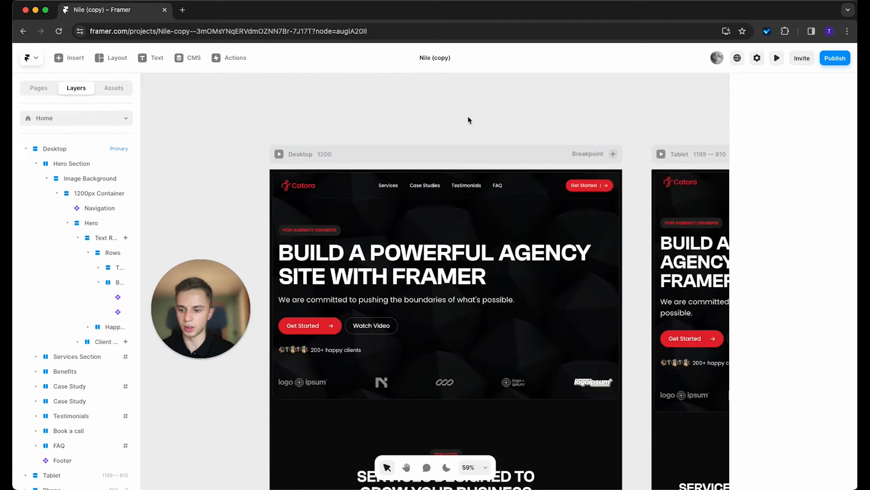
# Step: In Button Main, fill the primary variant's divider frame White
pyautogui.doubleClick(305, 259)
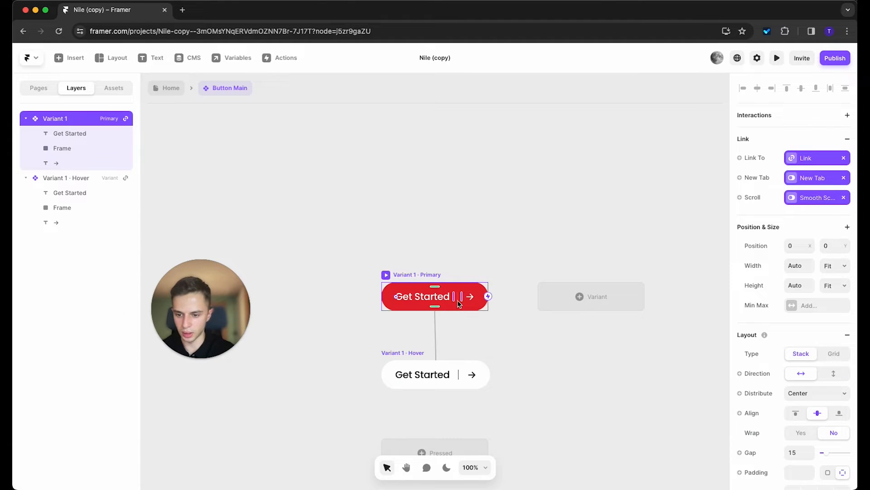
pyautogui.scroll(5, 459, 303)
pyautogui.click(458, 293)
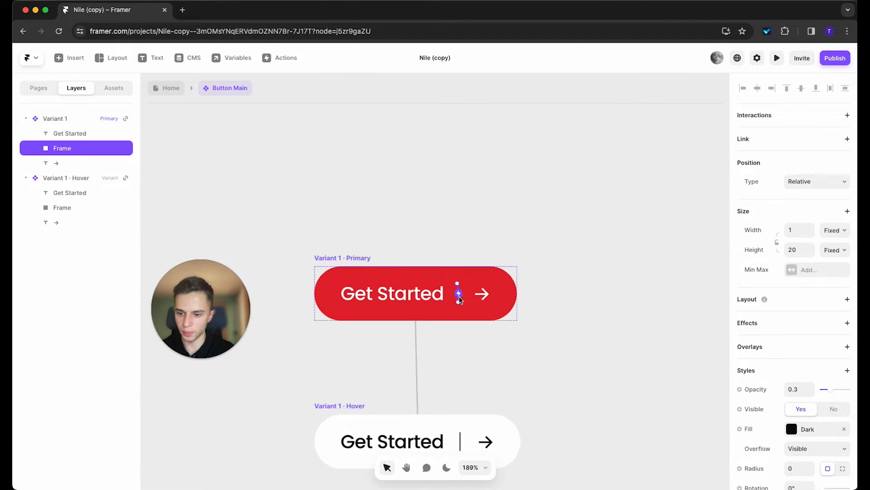
pyautogui.click(791, 428)
pyautogui.click(625, 439)
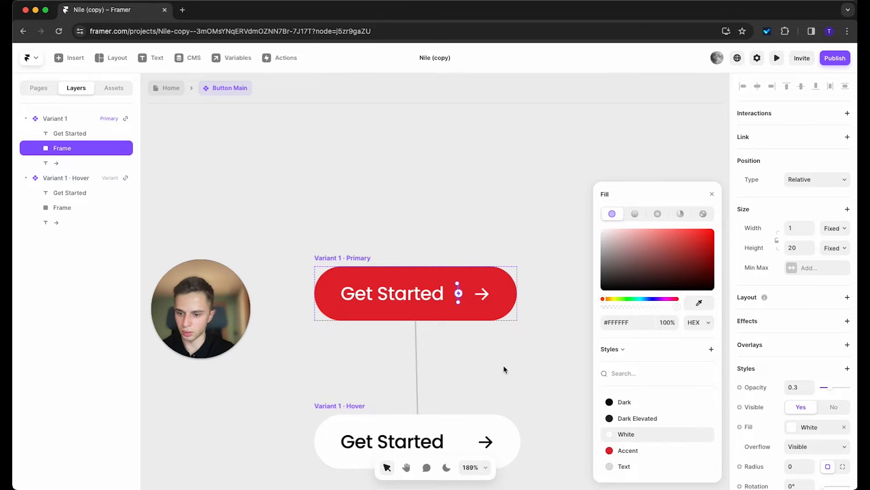
pyautogui.click(503, 367)
# Step: Fill the hover variant's divider Dark and return to the Home page
pyautogui.scroll(-3, 521, 363)
pyautogui.click(459, 379)
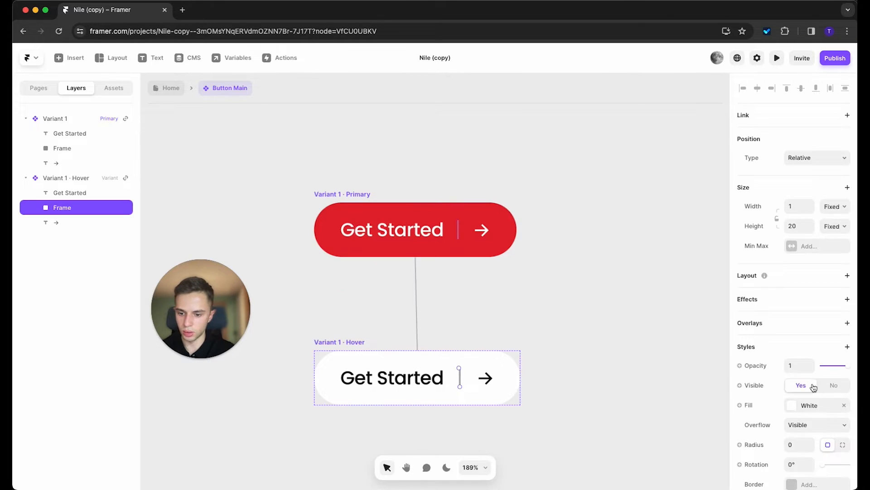
pyautogui.scroll(-3, 794, 272)
pyautogui.click(800, 318)
pyautogui.click(646, 402)
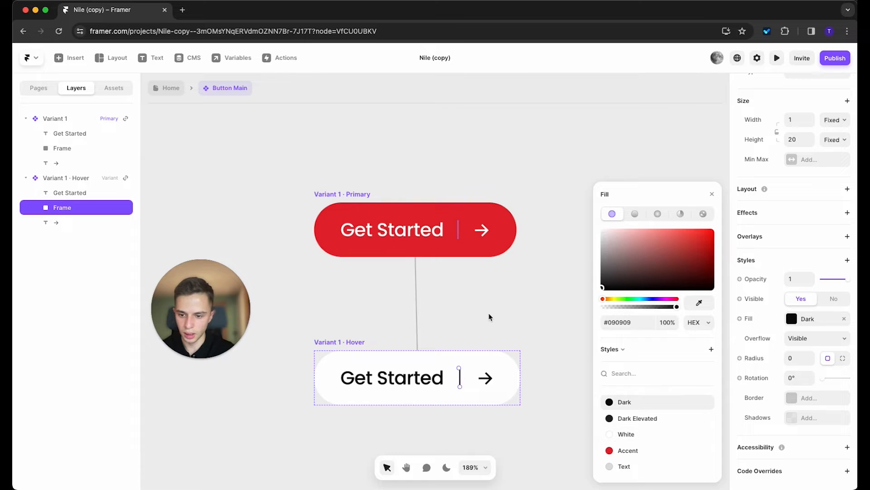
pyautogui.click(489, 317)
pyautogui.click(171, 88)
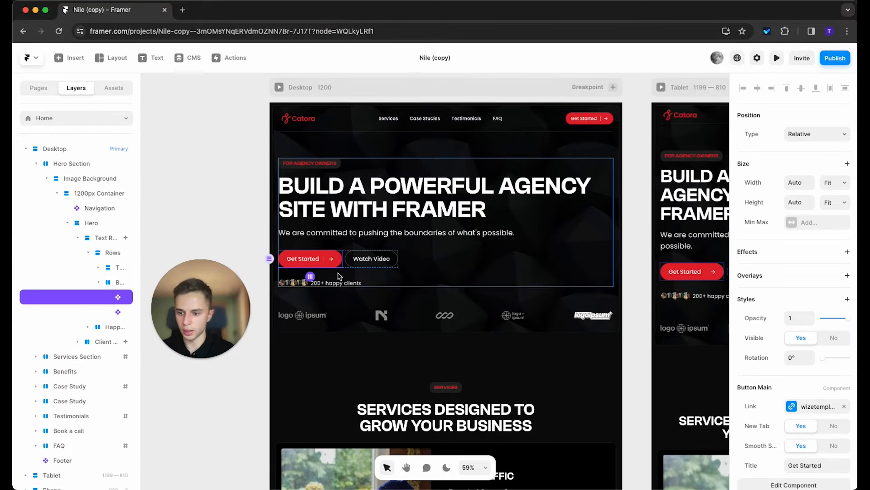
pyautogui.scroll(-3, 574, 408)
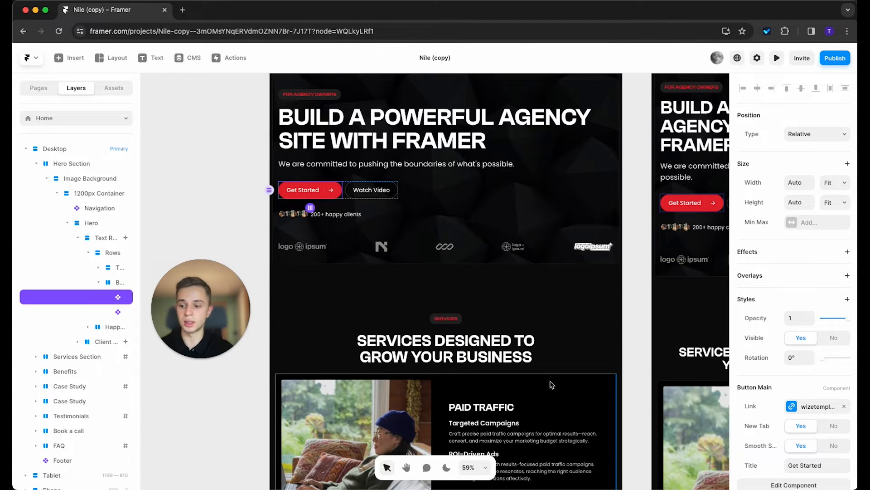
pyautogui.scroll(-1, 549, 383)
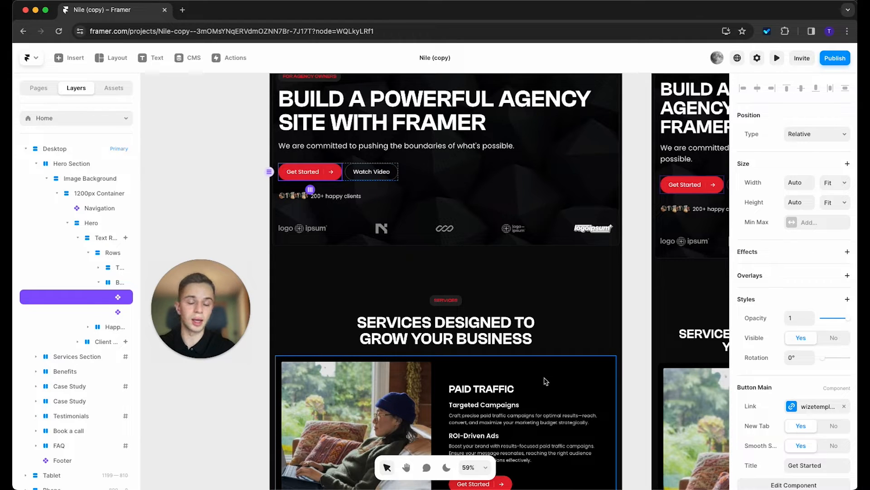
pyautogui.scroll(-5, 545, 382)
pyautogui.scroll(-6, 605, 382)
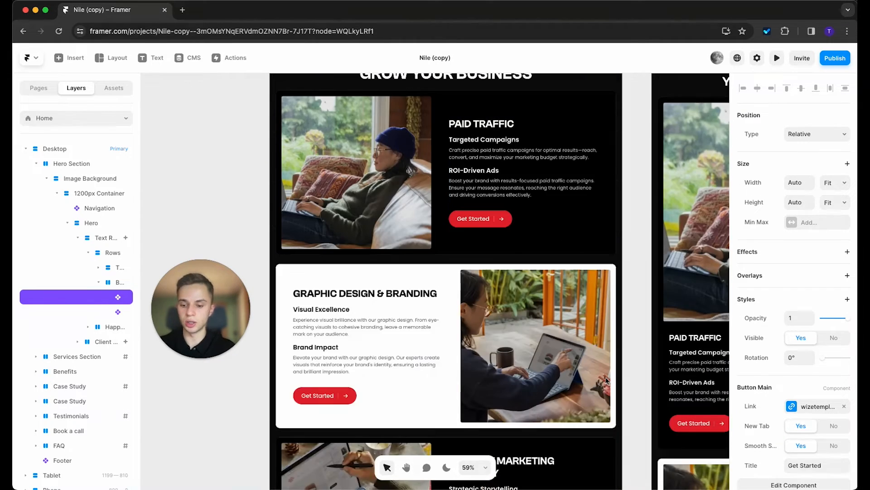
pyautogui.scroll(-1, 606, 381)
pyautogui.scroll(6, 589, 376)
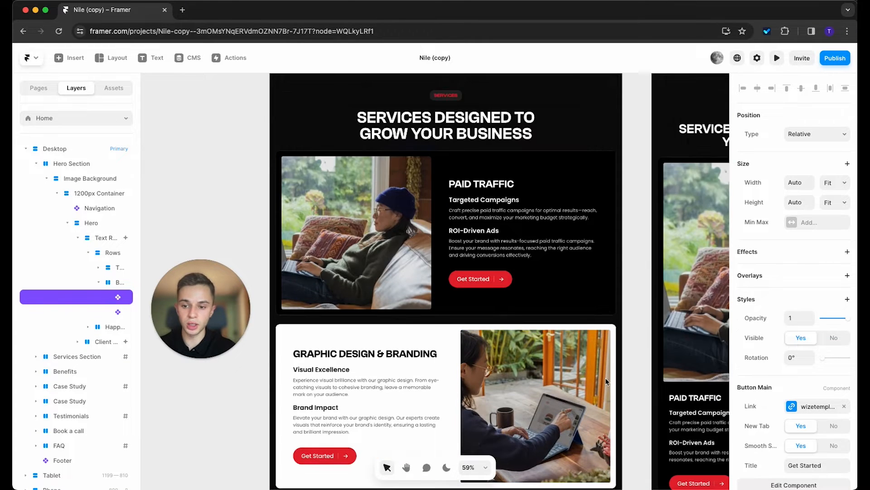
# Step: Try Accent red on the SERVICES DESIGNED TO GROW YOUR BUSINESS heading, then undo it
pyautogui.click(485, 202)
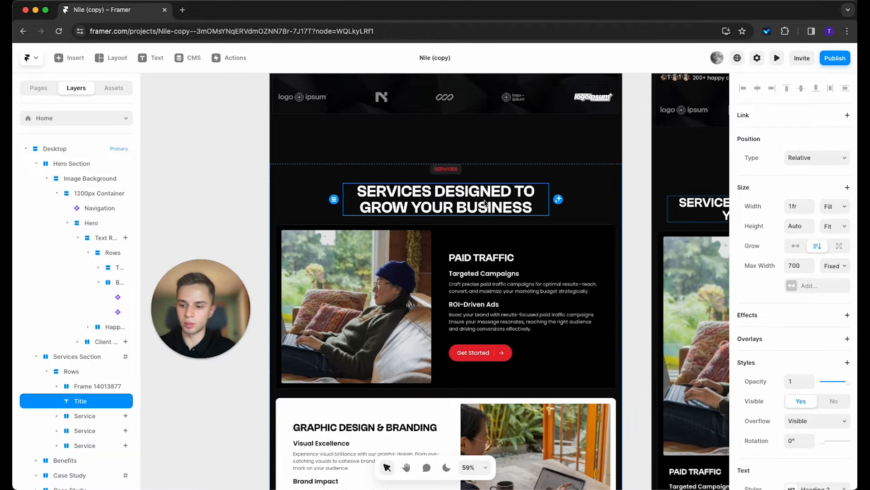
pyautogui.scroll(-5, 801, 377)
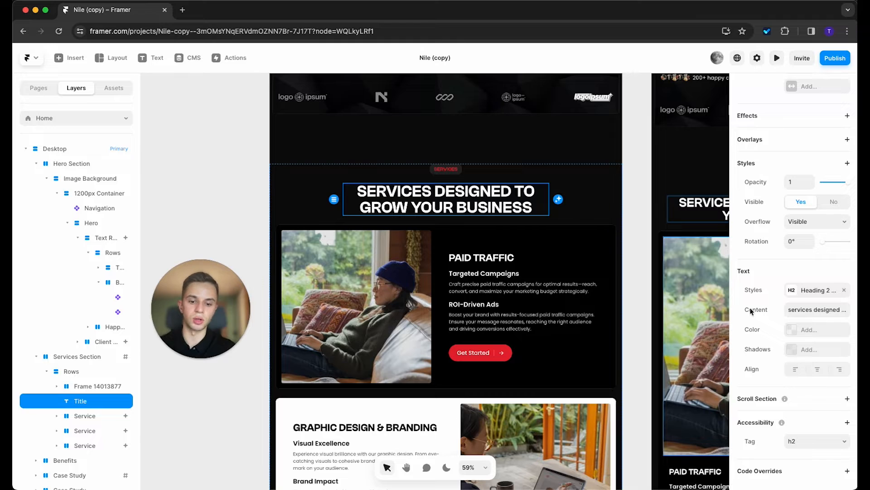
pyautogui.click(809, 338)
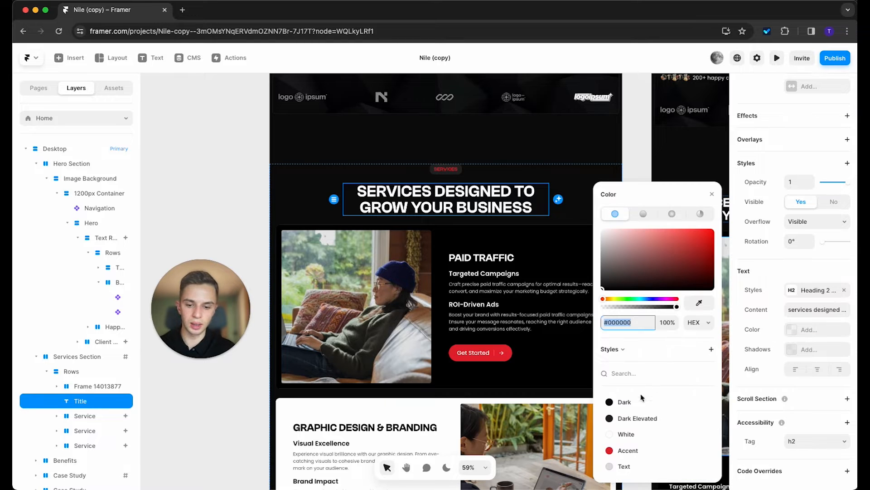
pyautogui.click(629, 450)
pyautogui.press('super+z')
pyautogui.press('super+z')
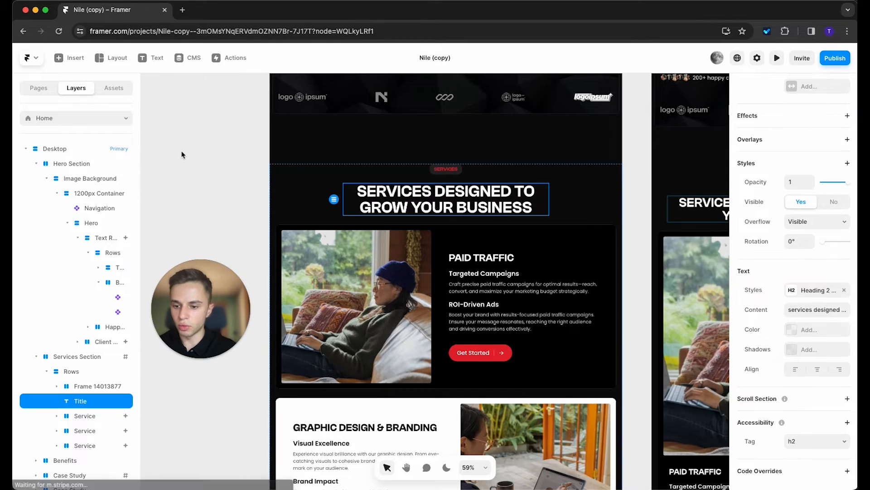
# Step: Set the Graphic Design & Branding card's fill to white (#FFFFFF)
pyautogui.scroll(-6, 437, 288)
pyautogui.click(437, 287)
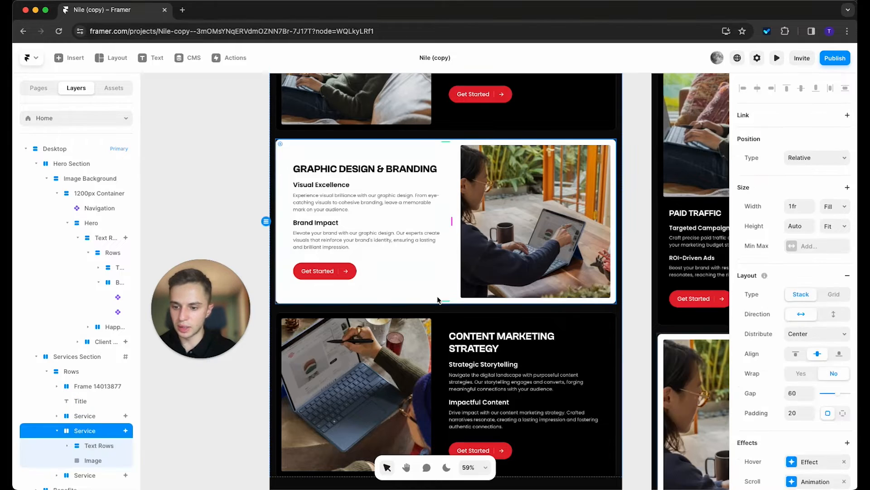
pyautogui.scroll(-5, 790, 384)
pyautogui.scroll(-2, 789, 384)
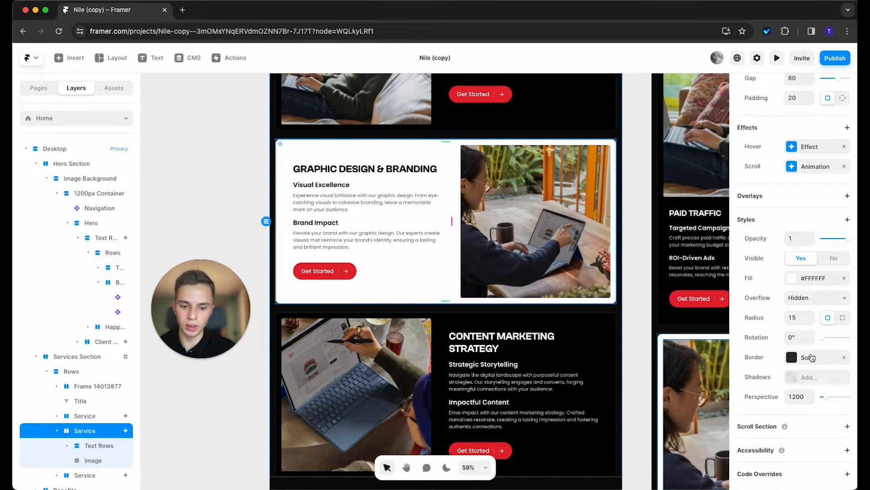
pyautogui.click(789, 281)
pyautogui.moveTo(637, 271); pyautogui.dragTo(602, 230)
# Step: Try dark red #751515 on the Maximize ROI icon, then return it to White
pyautogui.scroll(-7, 451, 365)
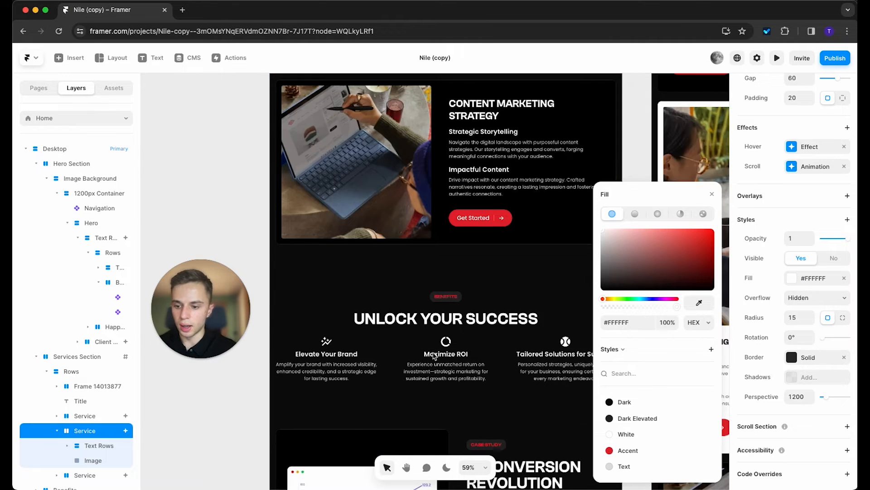
pyautogui.click(446, 269)
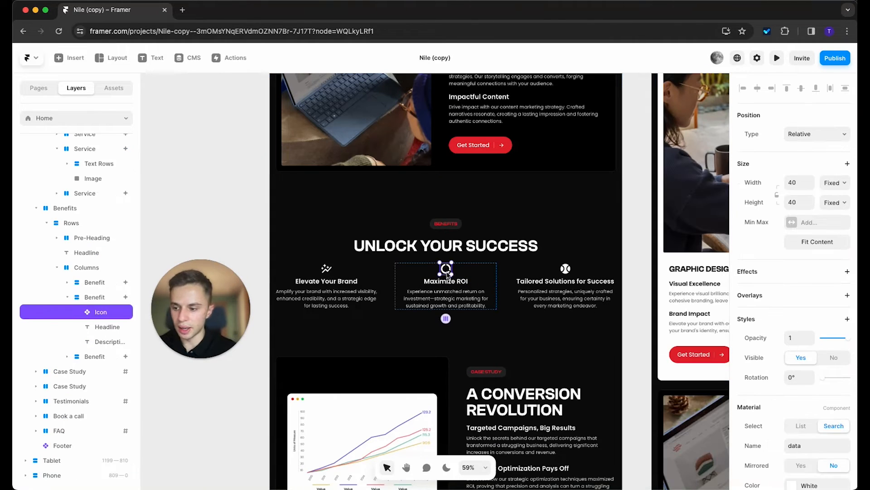
pyautogui.scroll(-2, 793, 317)
pyautogui.click(792, 398)
pyautogui.click(694, 261)
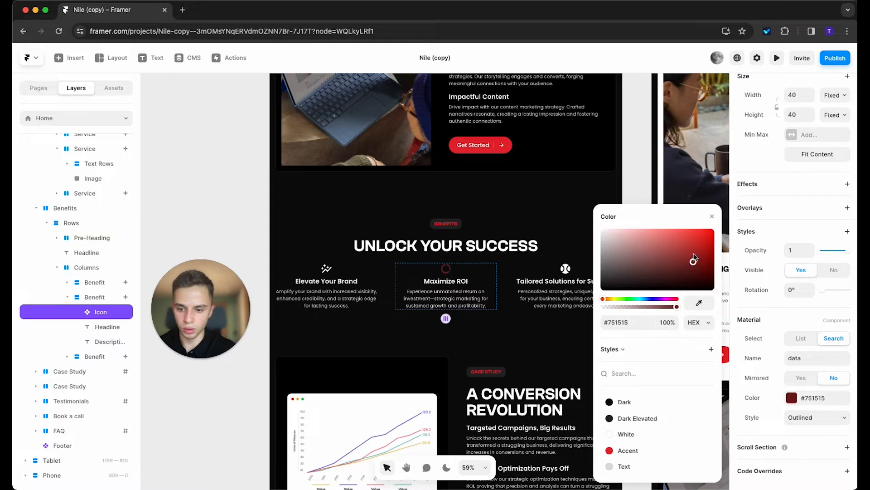
pyautogui.moveTo(693, 260); pyautogui.dragTo(602, 230)
pyautogui.scroll(-3, 475, 203)
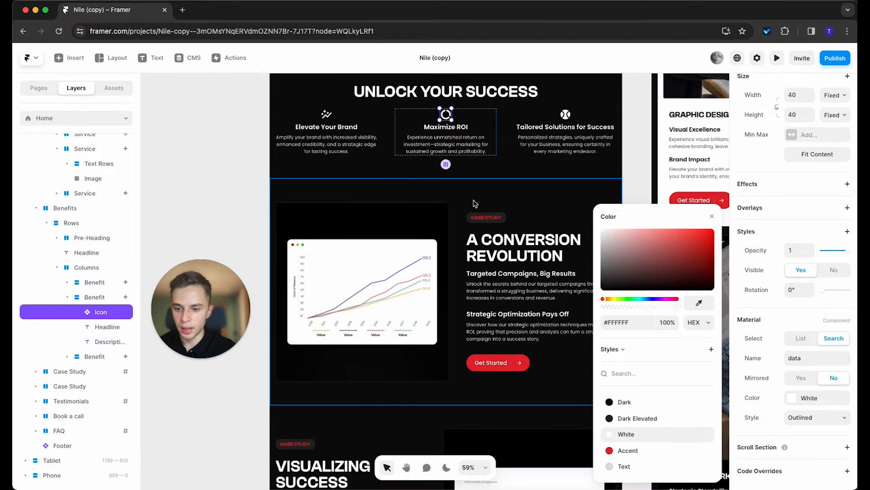
pyautogui.click(239, 149)
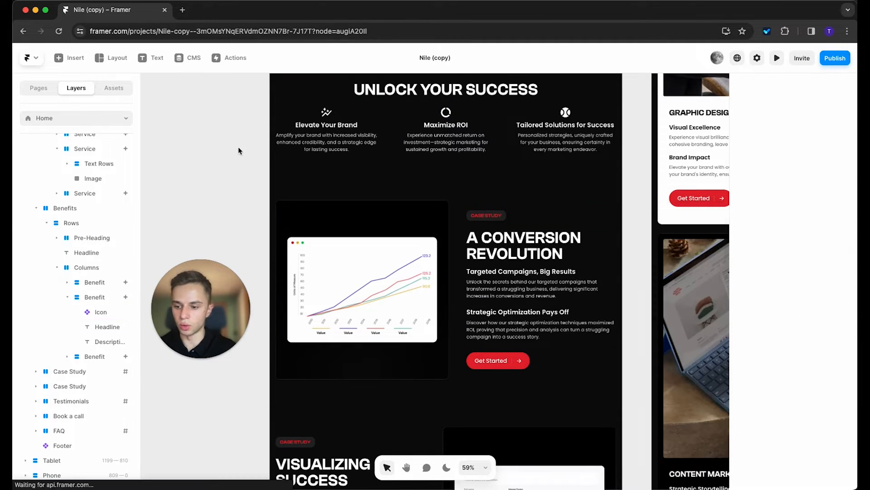
pyautogui.scroll(5, 583, 317)
pyautogui.scroll(3, 583, 317)
pyautogui.scroll(-15, 467, 383)
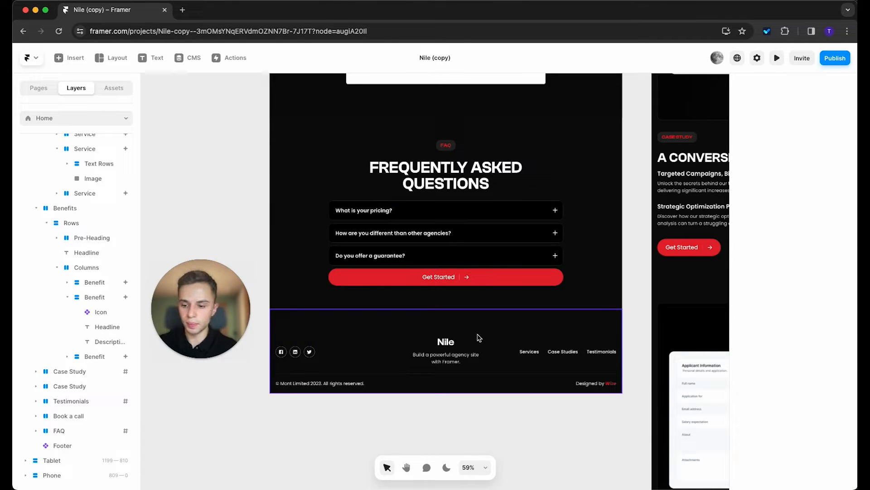
pyautogui.scroll(5, 452, 369)
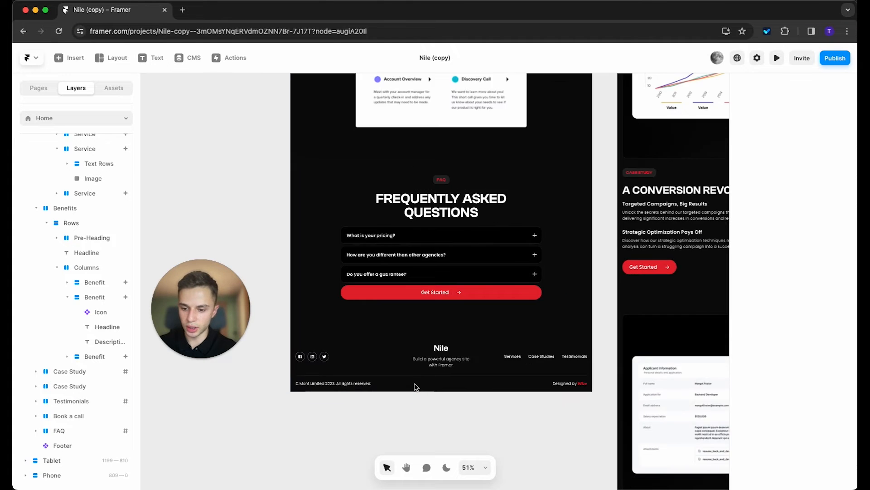
pyautogui.scroll(-2, 459, 359)
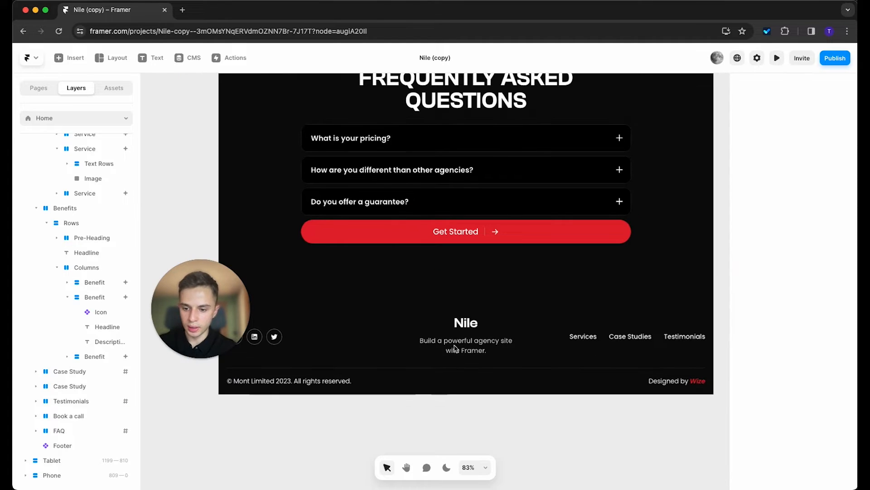
pyautogui.hscroll(-3, 401, 374)
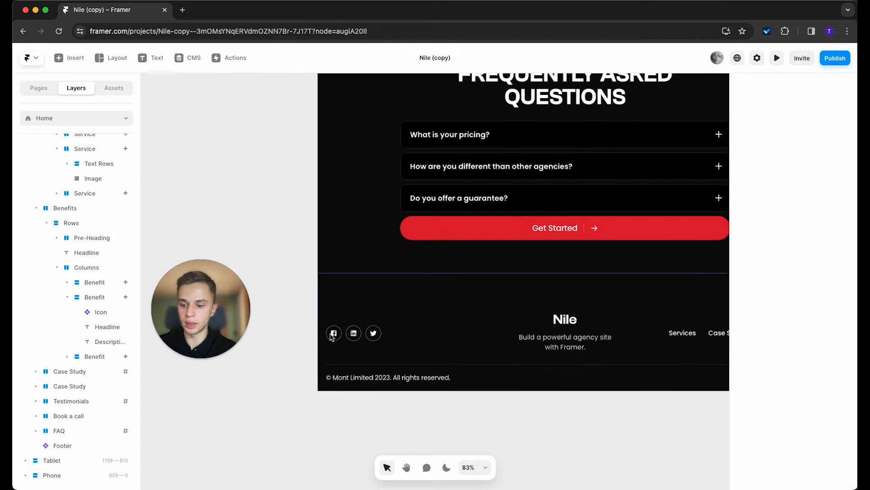
pyautogui.scroll(-2, 349, 396)
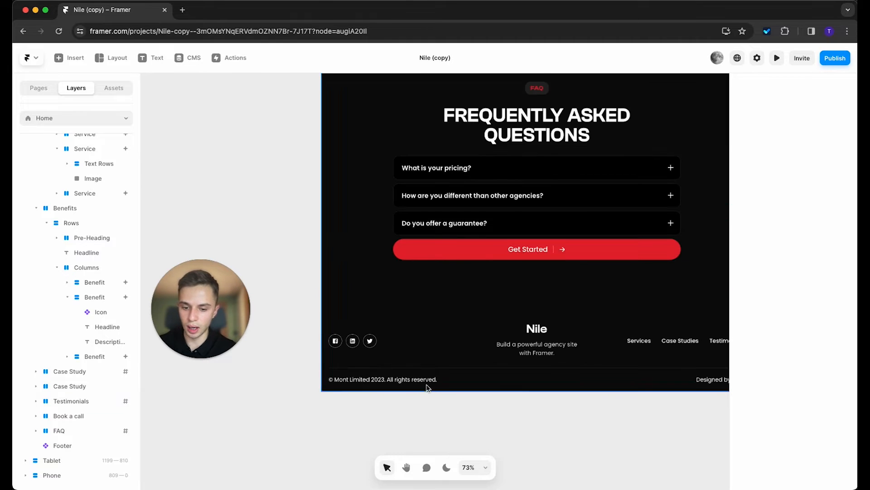
pyautogui.scroll(-5, 428, 390)
pyautogui.scroll(10, 453, 336)
pyautogui.scroll(6, 475, 268)
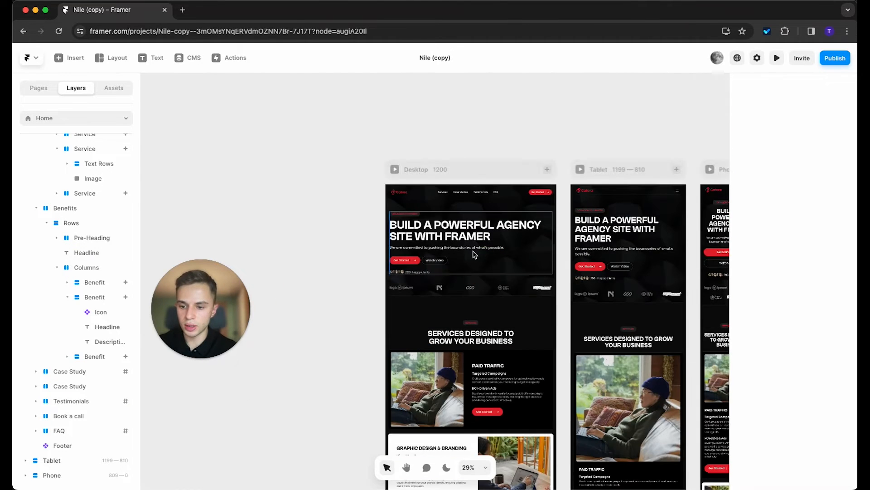
pyautogui.scroll(5, 457, 199)
pyautogui.doubleClick(462, 195)
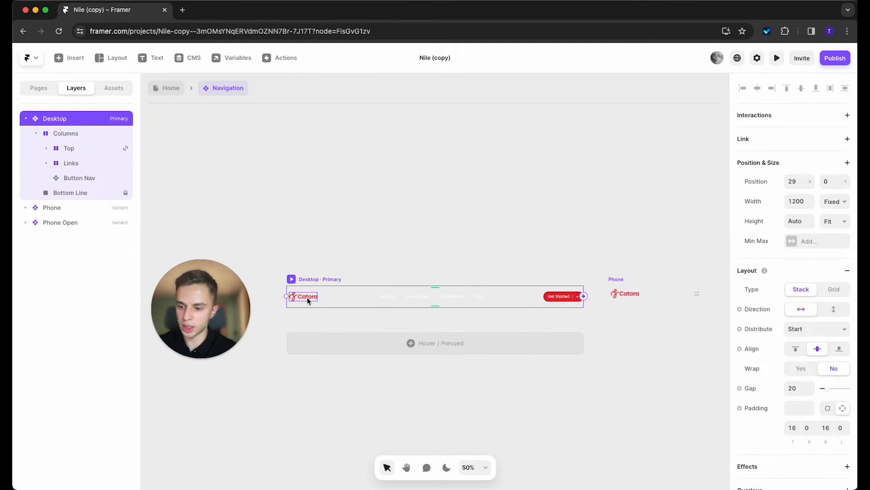
# Step: Copy the Catora logo from Navigation and paste it into the Footer's Company Info group
pyautogui.click(307, 299)
pyautogui.click(165, 91)
pyautogui.scroll(-15, 423, 249)
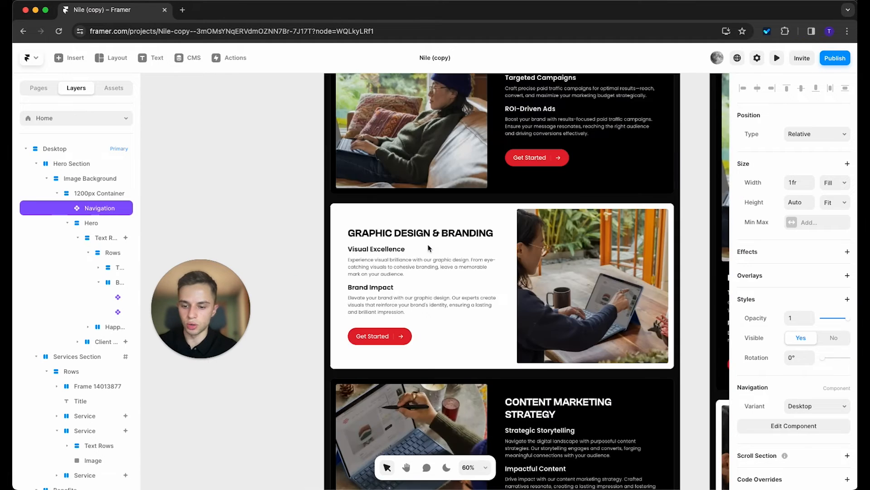
pyautogui.doubleClick(484, 280)
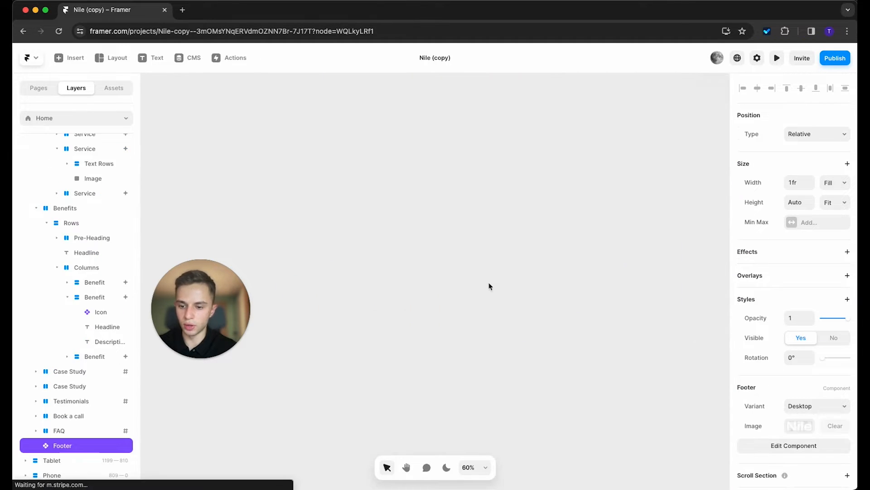
pyautogui.click(431, 289)
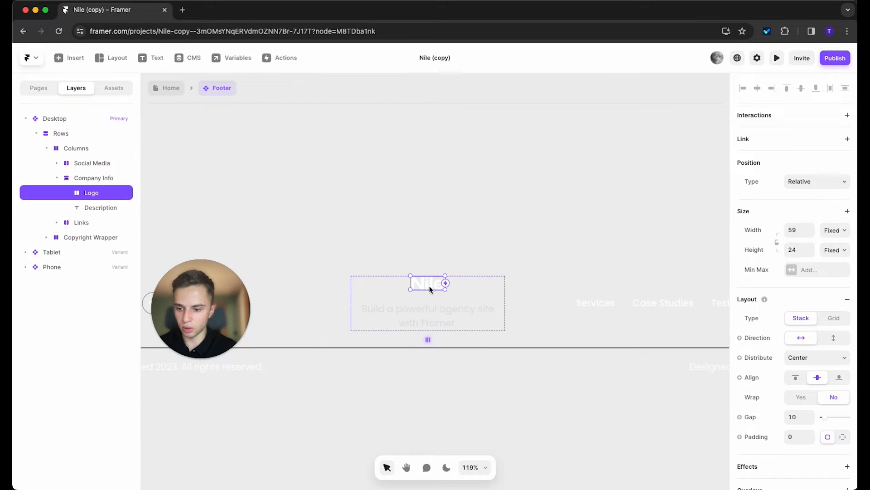
pyautogui.click(88, 177)
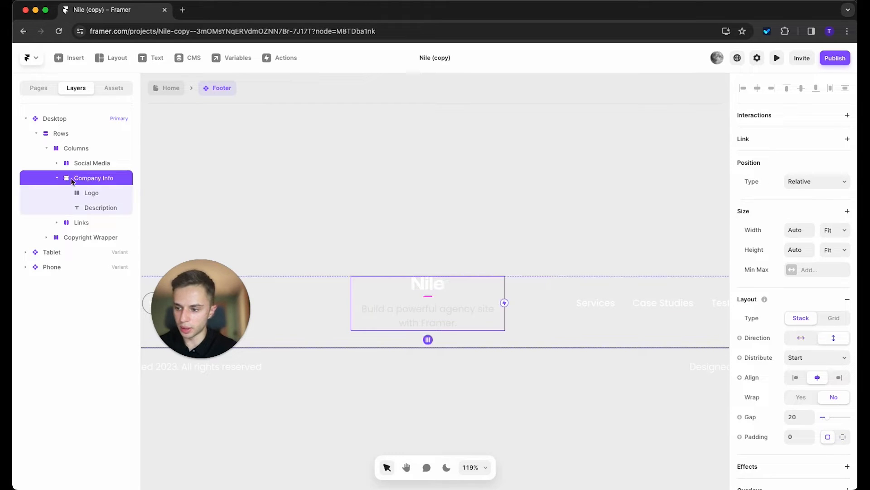
pyautogui.press('super+v')
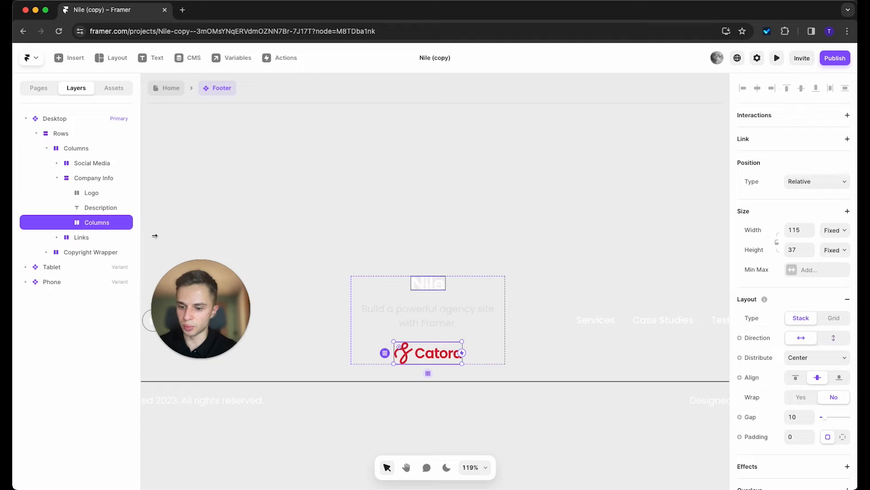
# Step: Move the Catora logo above the description and delete the old Nile logo
pyautogui.moveTo(97, 223); pyautogui.dragTo(97, 204)
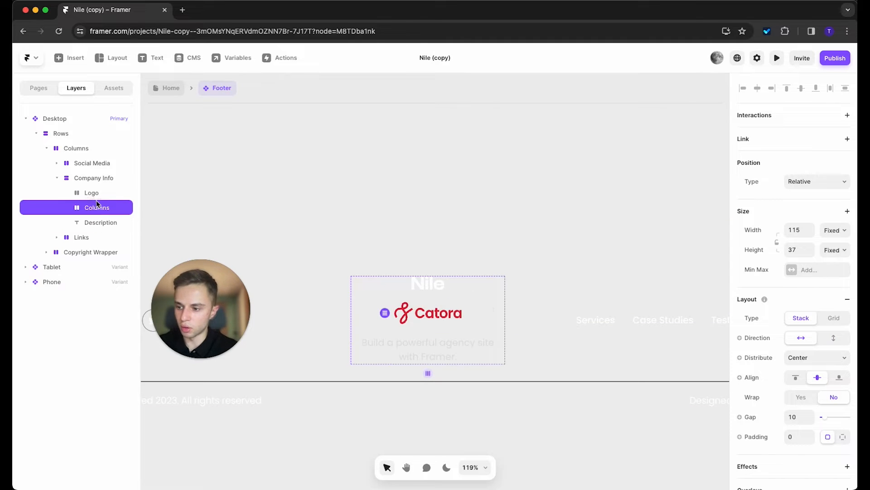
pyautogui.click(93, 193)
pyautogui.press('Delete')
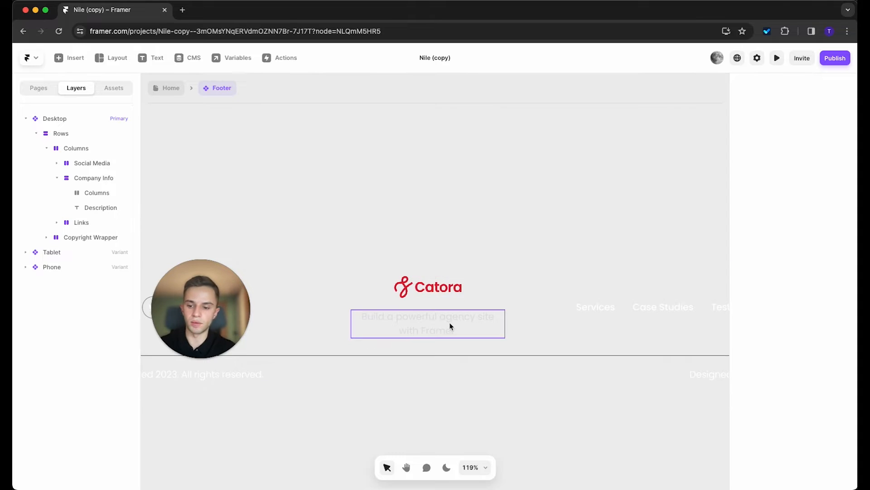
pyautogui.scroll(3, 471, 325)
pyautogui.scroll(-4, 485, 322)
pyautogui.scroll(-2, 490, 325)
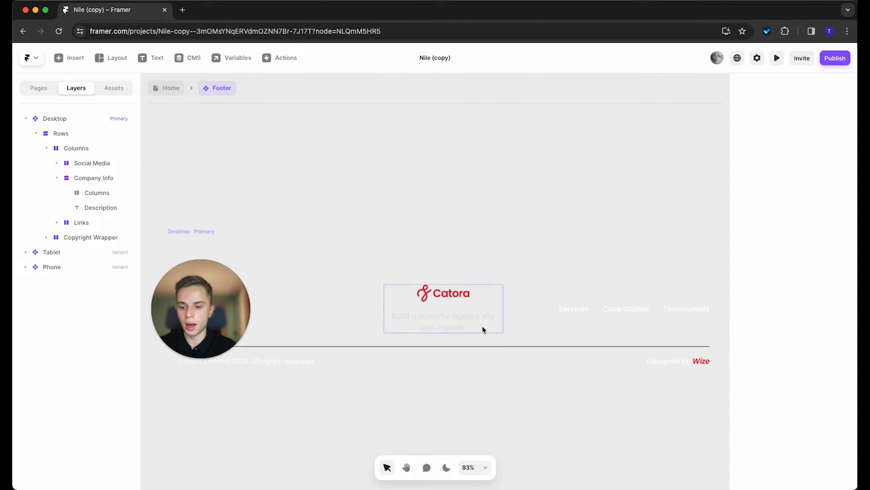
pyautogui.doubleClick(469, 318)
pyautogui.doubleClick(469, 318)
# Step: Bring the footer's social icons into view and inspect the Facebook icon's link setting
pyautogui.click(472, 217)
pyautogui.press('space')
pyautogui.moveTo(333, 258); pyautogui.dragTo(437, 220)
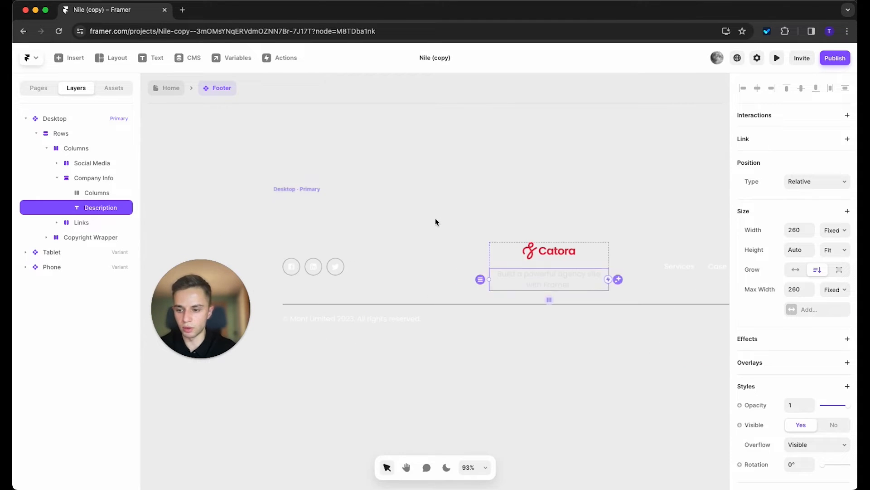
pyautogui.click(298, 267)
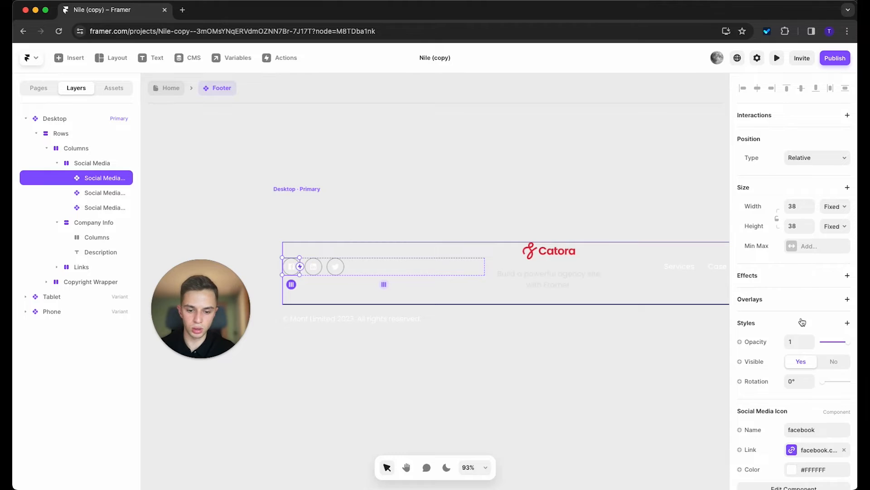
pyautogui.scroll(-2, 802, 322)
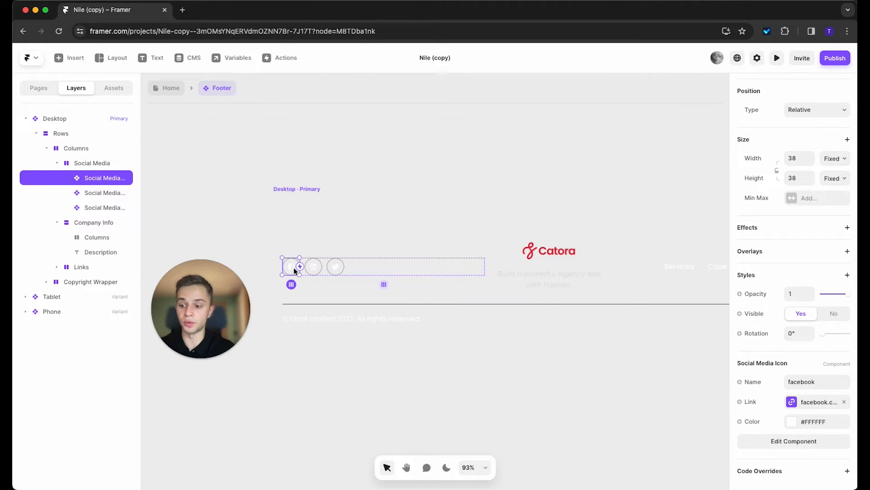
pyautogui.click(791, 403)
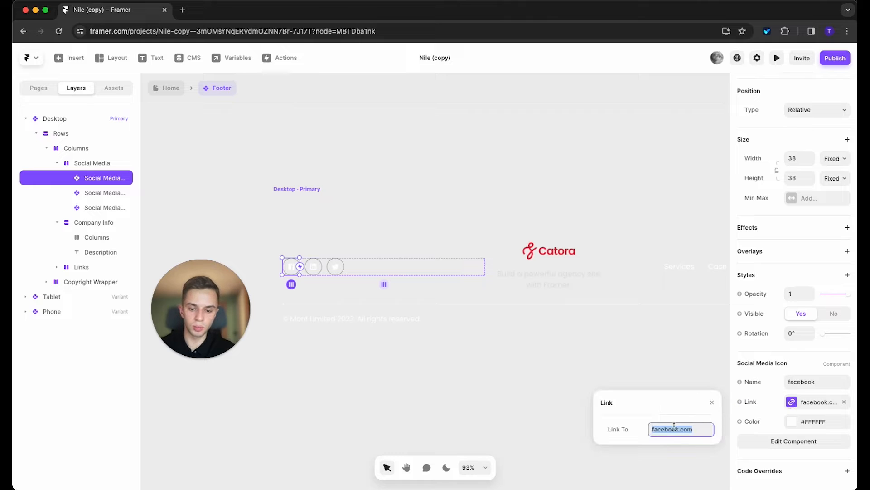
pyautogui.click(818, 384)
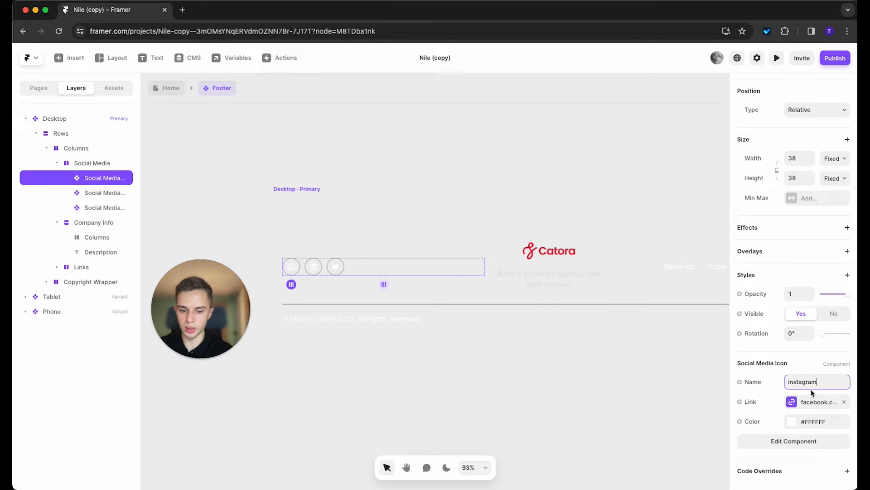
pyautogui.scroll(5, 293, 272)
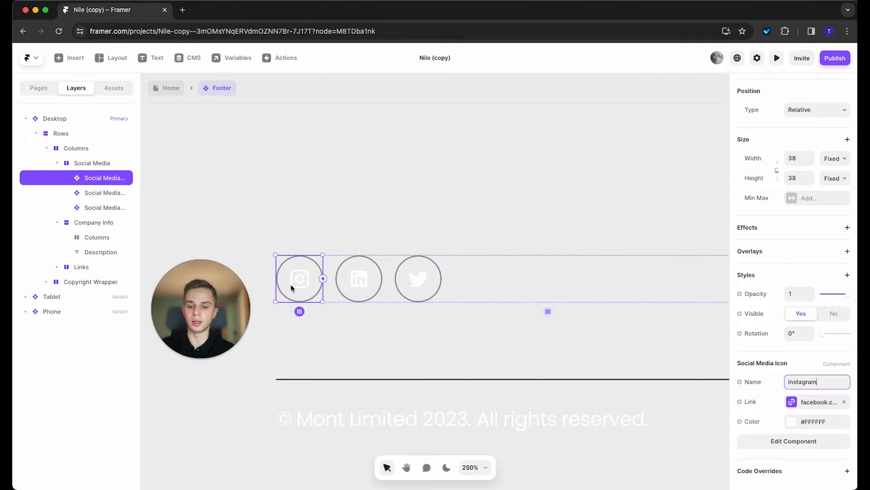
pyautogui.click(800, 405)
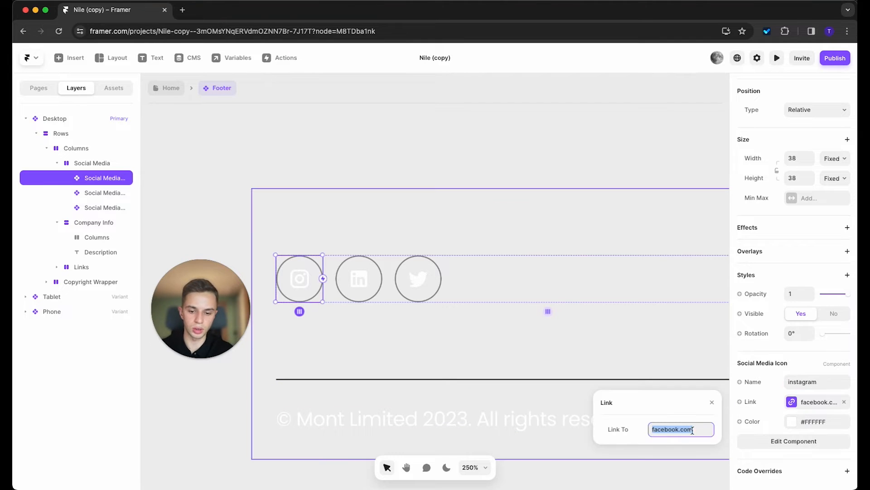
pyautogui.click(420, 117)
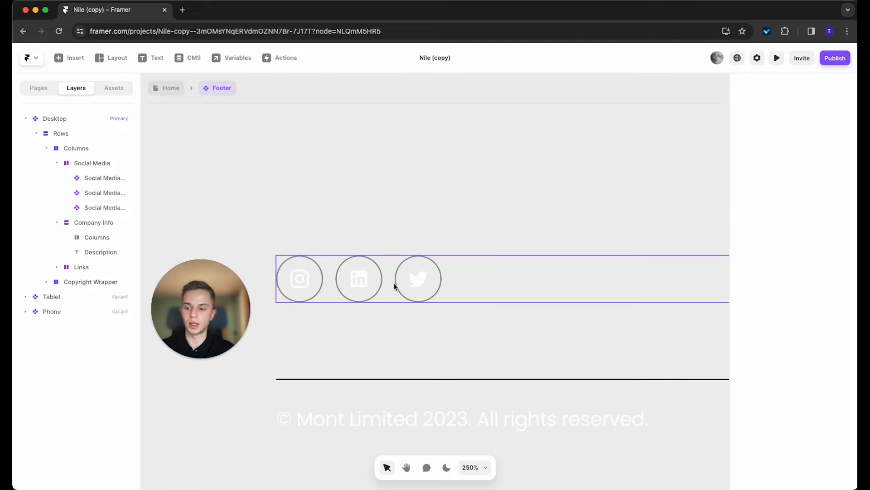
# Step: Toggle the LinkedIn icon's visibility off and on, and trial-duplicate the Twitter icon
pyautogui.click(371, 289)
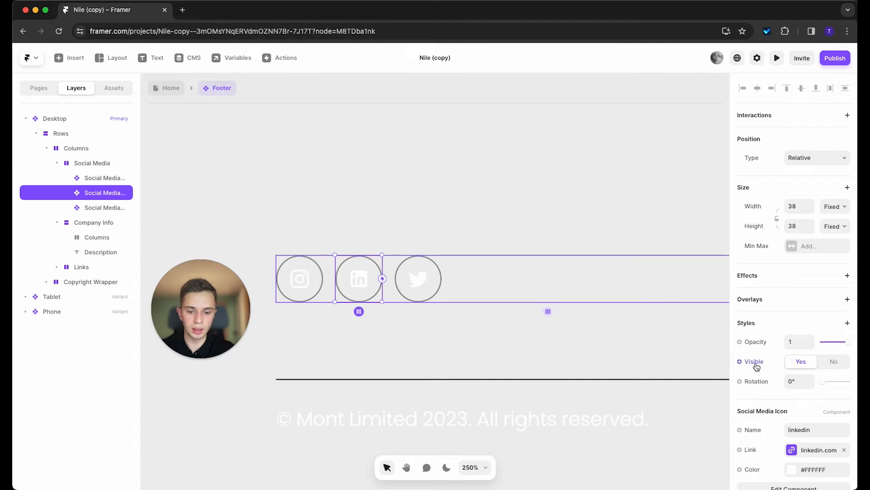
pyautogui.click(831, 361)
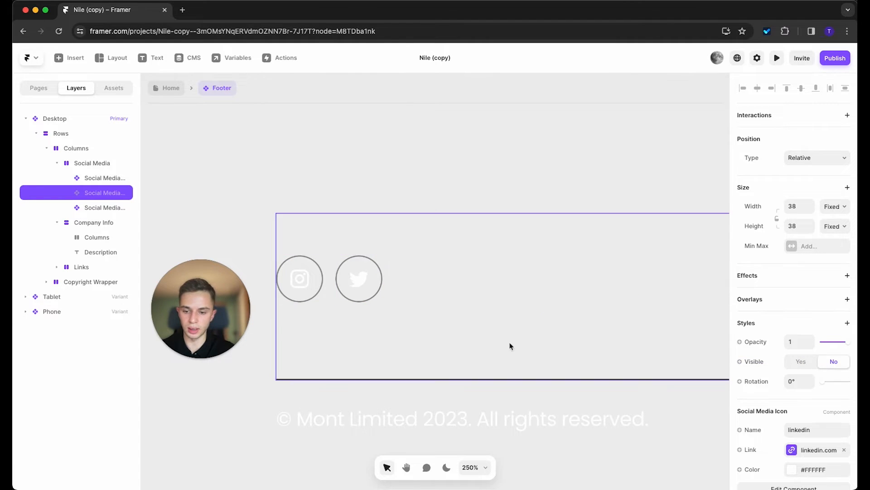
pyautogui.click(808, 363)
pyautogui.click(417, 280)
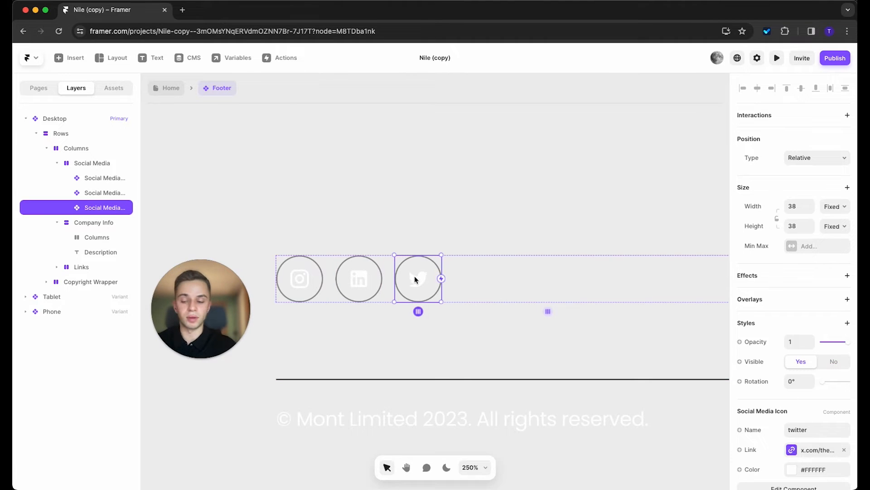
pyautogui.press('super+d')
pyautogui.press('super+d')
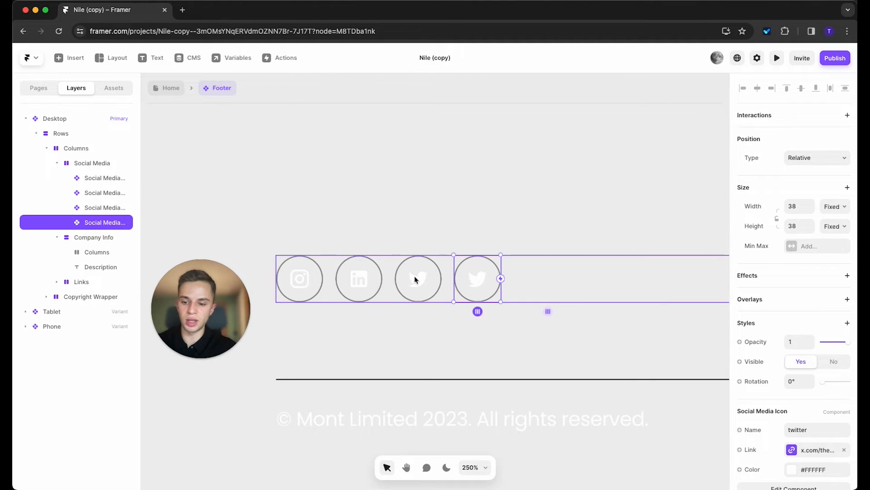
pyautogui.press('super+z')
pyautogui.press('super+z')
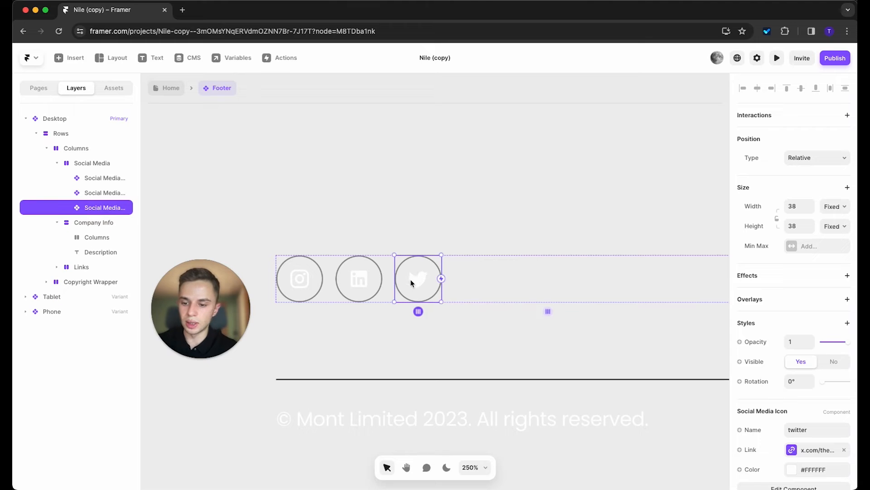
# Step: Duplicate the Twitter icon twice and rename the fourth icon to facebook
pyautogui.click(361, 275)
pyautogui.click(429, 279)
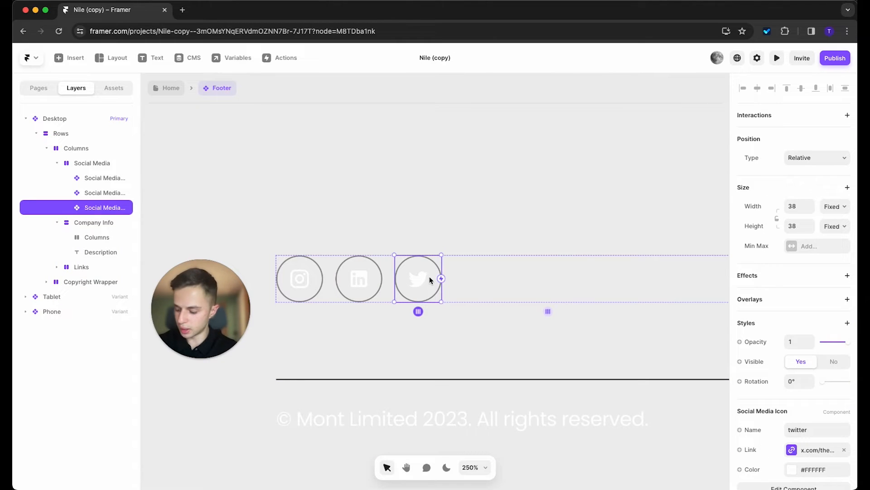
pyautogui.press('super+d')
pyautogui.press('super+d')
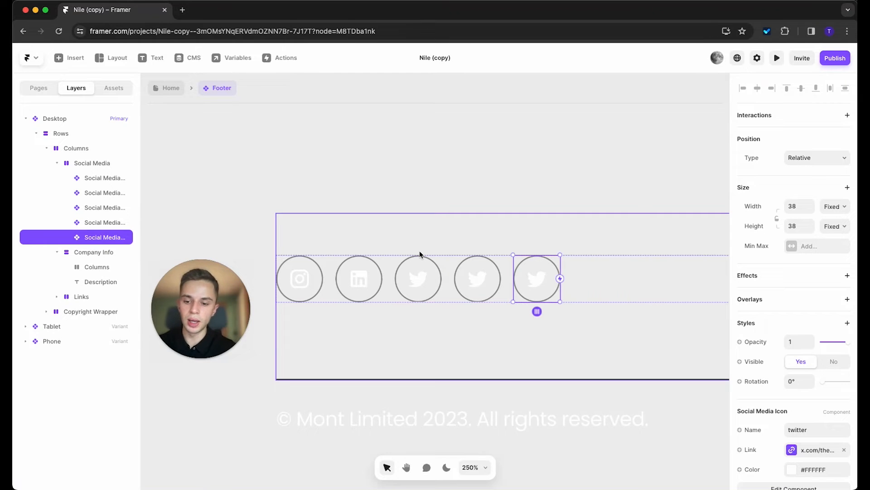
pyautogui.click(488, 277)
pyautogui.scroll(-2, 798, 385)
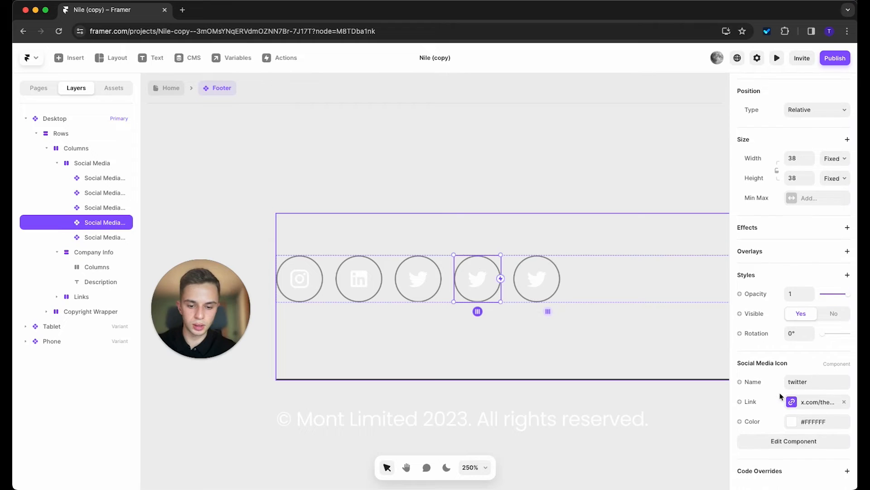
pyautogui.click(798, 382)
pyautogui.write('facebo')
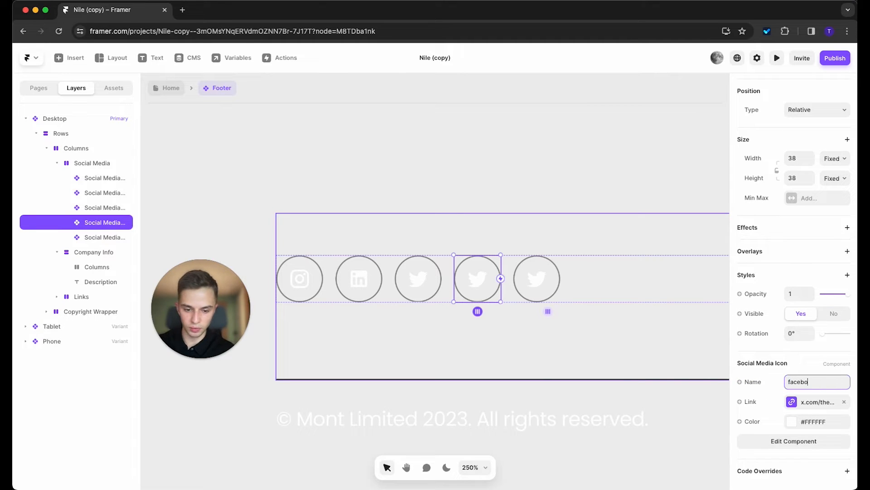
pyautogui.write('ok')
pyautogui.click(815, 401)
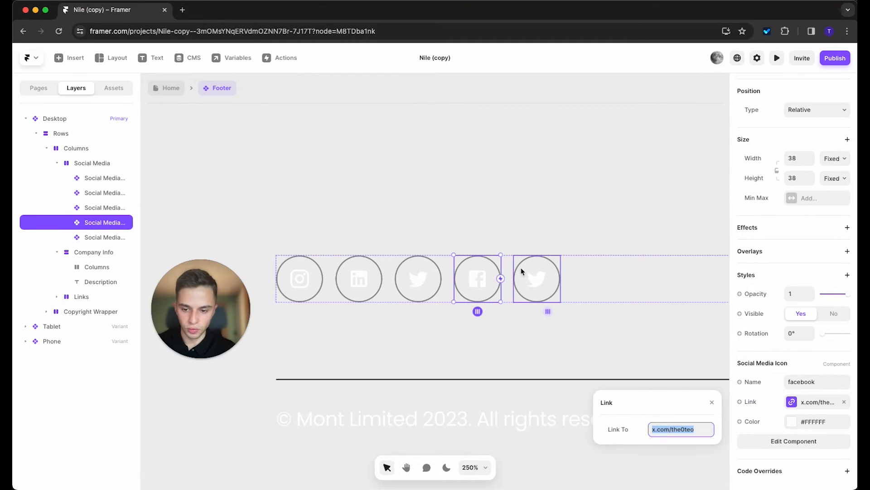
# Step: Rename the fifth icon to youtube and link it to youtube.com
pyautogui.click(539, 281)
pyautogui.click(820, 429)
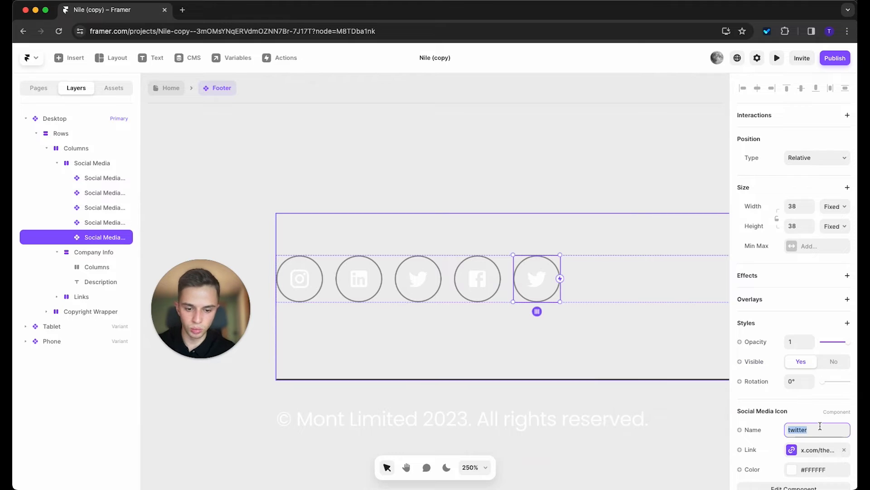
pyautogui.write('youtube')
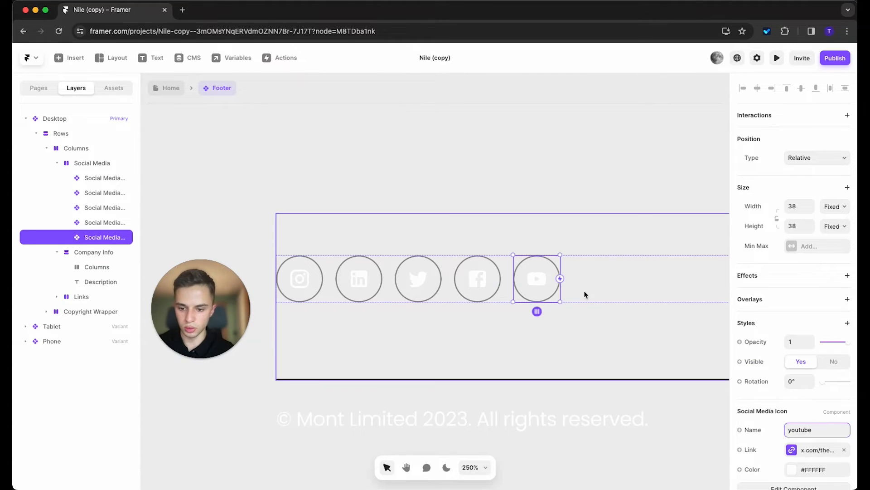
pyautogui.scroll(-2, 820, 411)
pyautogui.click(817, 406)
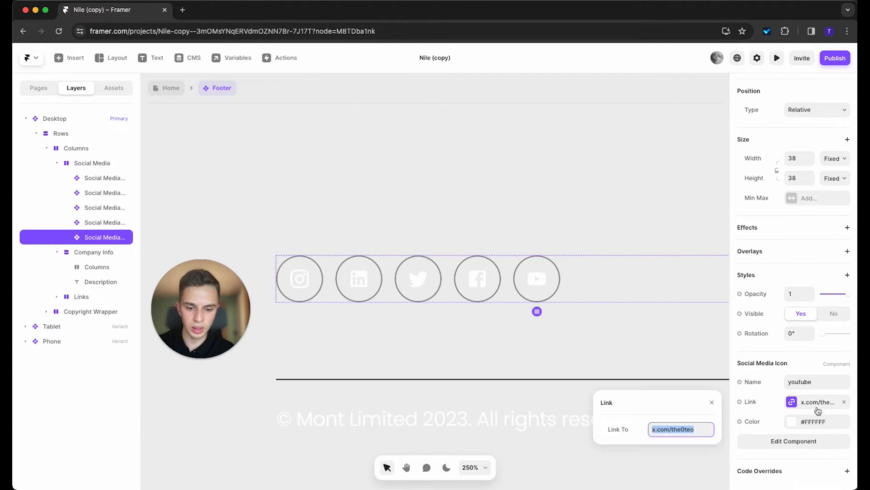
pyautogui.write('youtube.com')
pyautogui.press('Return')
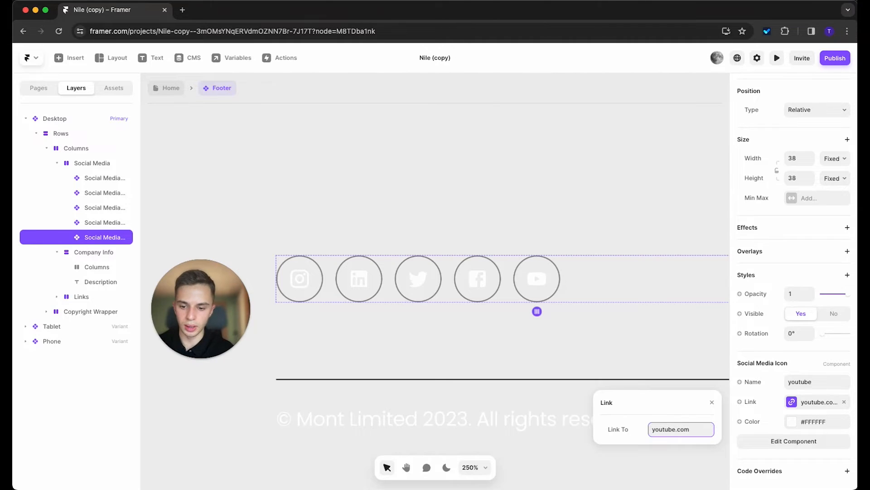
pyautogui.click(615, 216)
pyautogui.scroll(-2, 414, 251)
# Step: Zoom out, select the footer's copyright text, then go back to the Home page
pyautogui.scroll(-6, 414, 251)
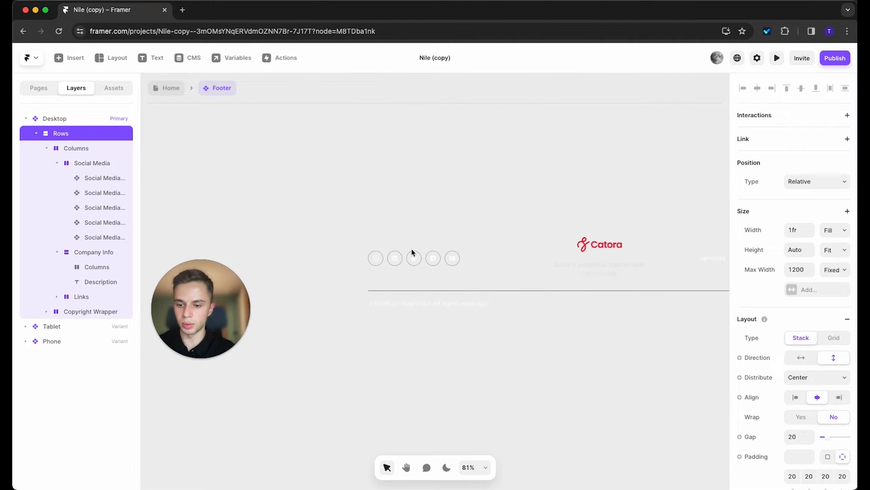
pyautogui.hscroll(2, 463, 254)
pyautogui.hscroll(4, 470, 304)
pyautogui.scroll(6, 303, 304)
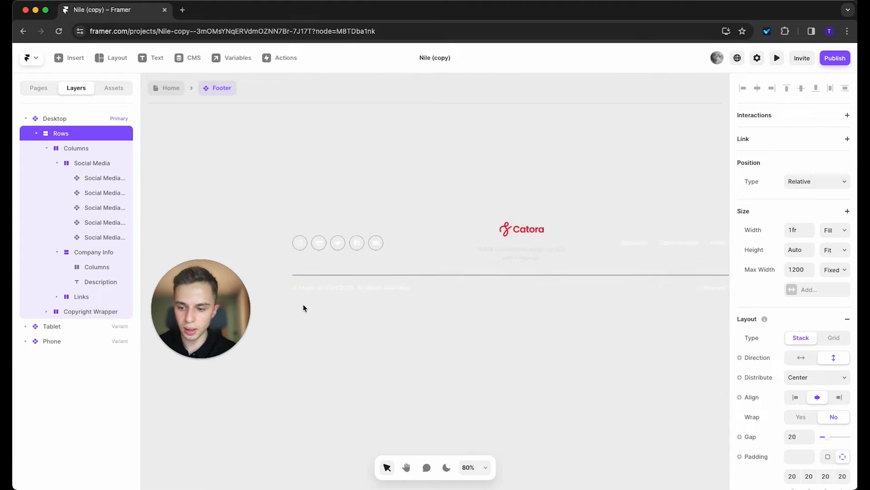
pyautogui.doubleClick(316, 274)
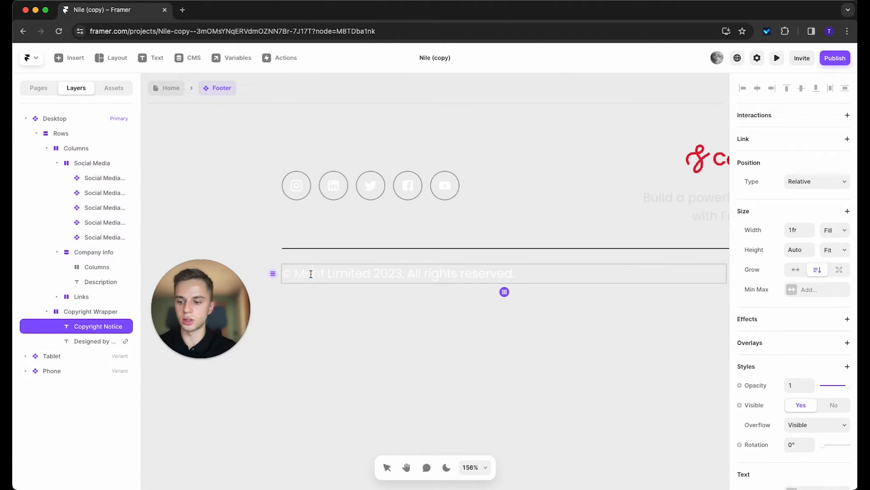
pyautogui.moveTo(313, 275); pyautogui.dragTo(561, 278)
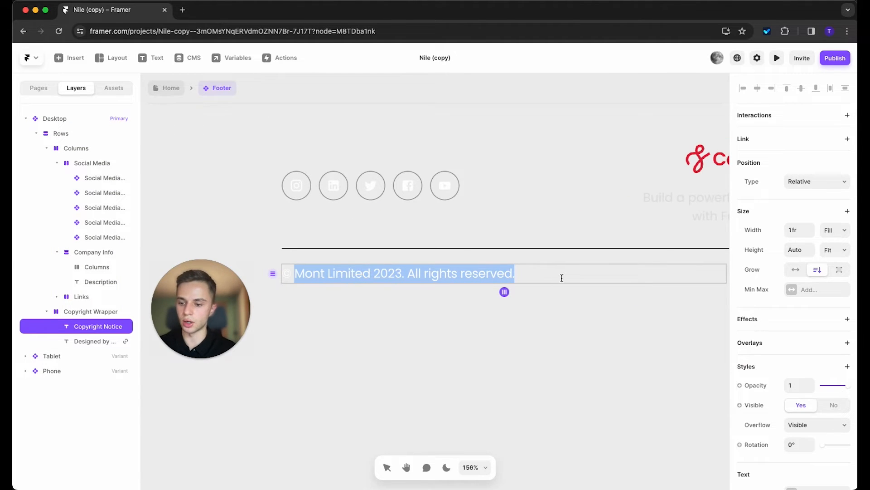
pyautogui.click(358, 372)
pyautogui.click(169, 87)
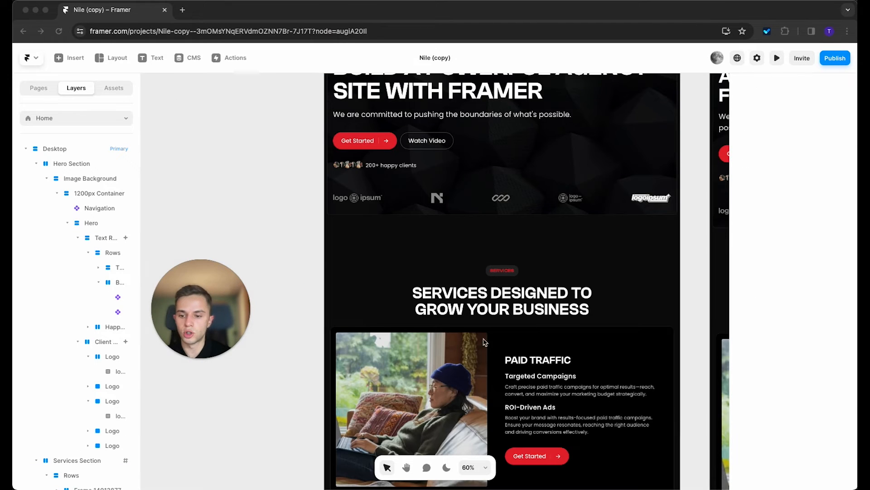
# Step: Add the catlg.png Catora logo image to the canvas beside the page
pyautogui.scroll(4, 485, 342)
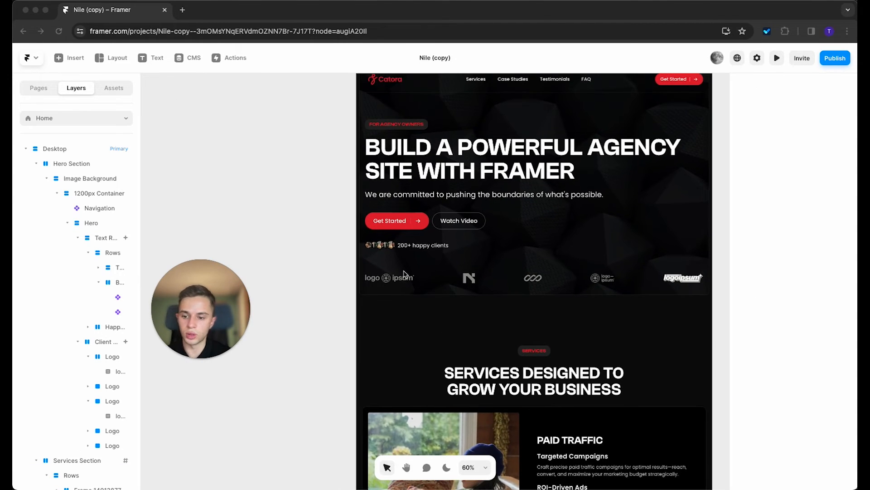
pyautogui.click(405, 277)
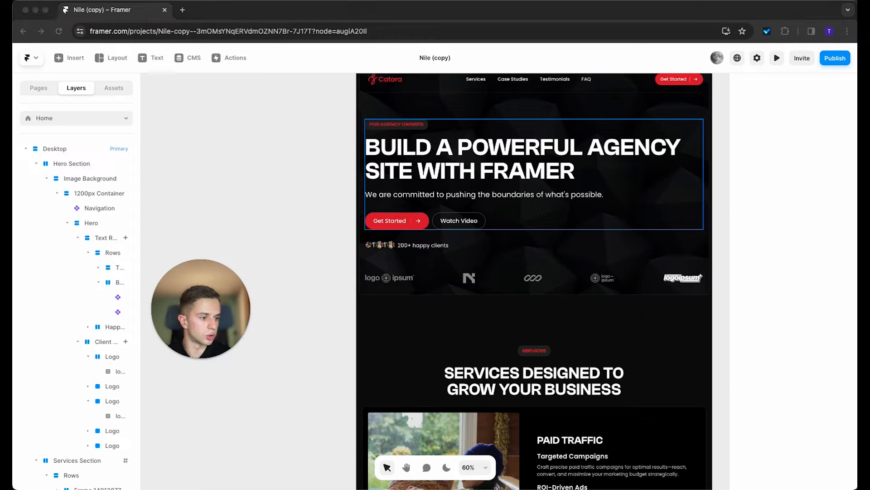
pyautogui.moveTo(862, 277); pyautogui.dragTo(268, 177)
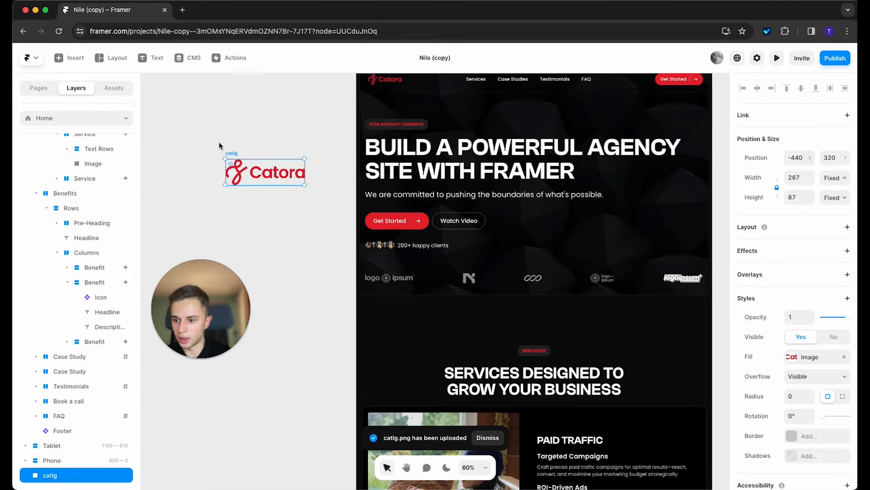
pyautogui.moveTo(234, 154); pyautogui.dragTo(258, 259)
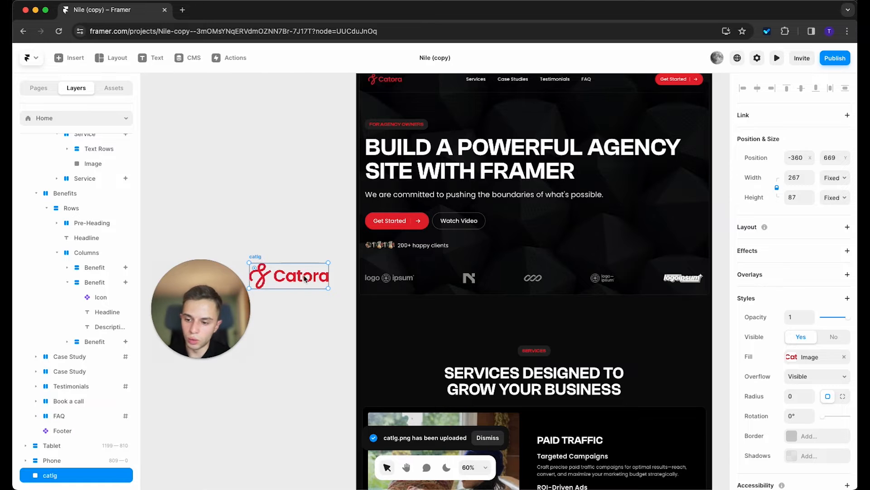
pyautogui.moveTo(321, 199); pyautogui.dragTo(419, 200)
pyautogui.moveTo(520, 293); pyautogui.dragTo(465, 270)
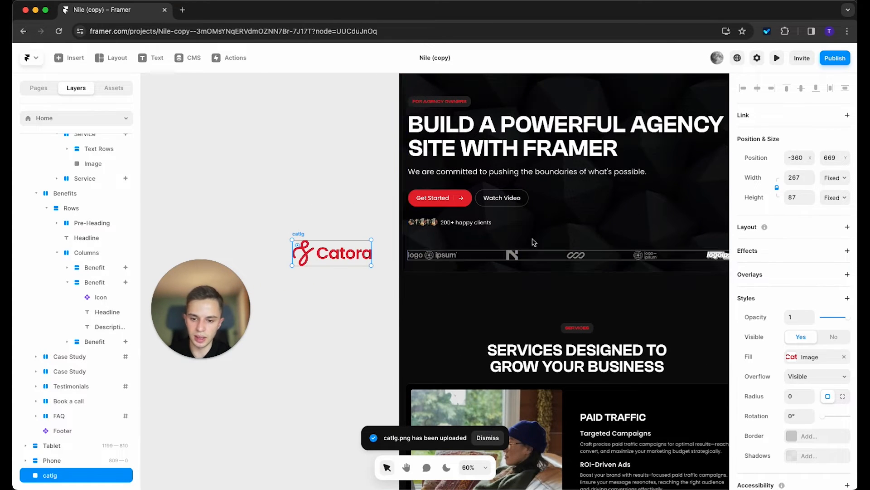
pyautogui.scroll(2, 370, 246)
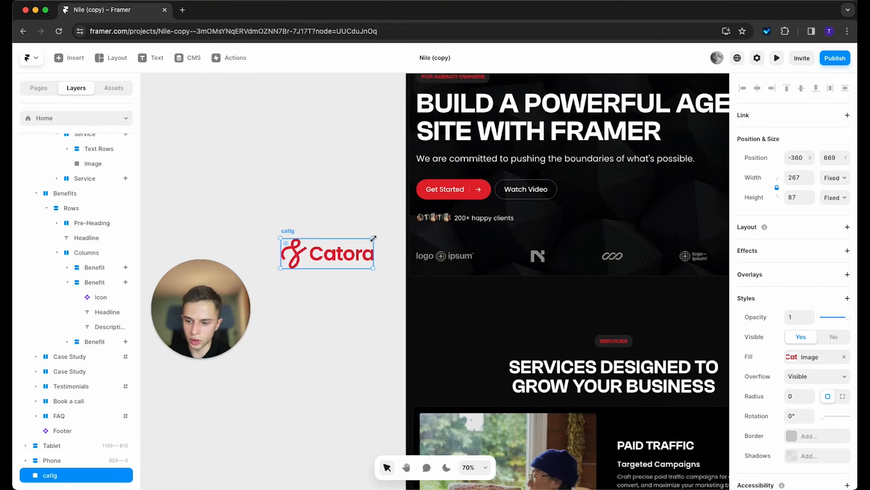
# Step: Shrink the Catora logo to 132 × 43 and place it in the hero's logo row
pyautogui.moveTo(371, 238); pyautogui.dragTo(314, 219)
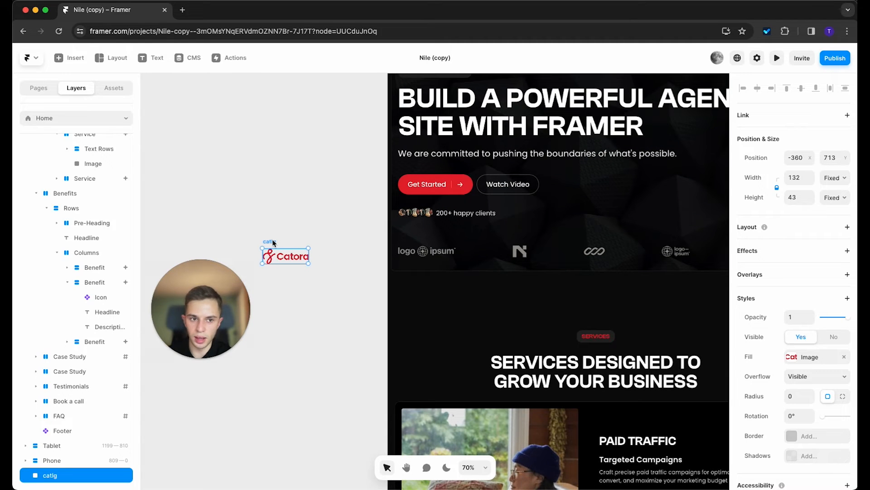
pyautogui.moveTo(274, 243); pyautogui.dragTo(405, 248)
pyautogui.scroll(1, 405, 248)
pyautogui.scroll(-2, 405, 248)
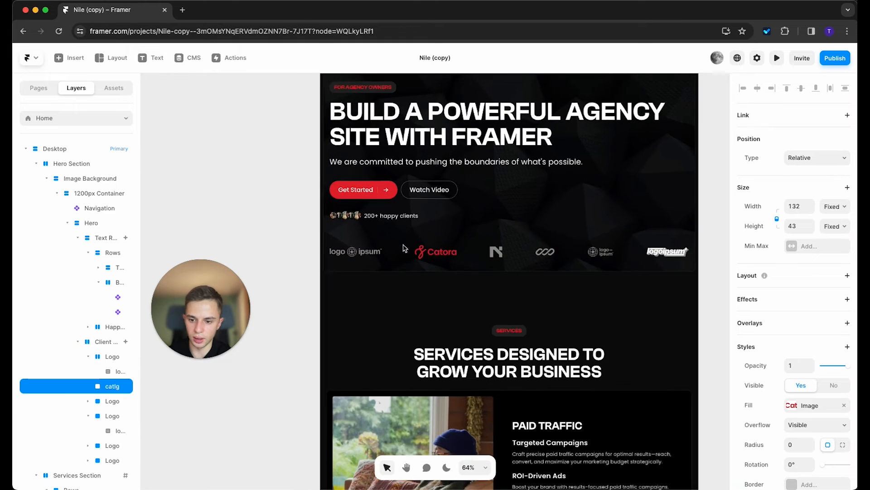
pyautogui.scroll(-1, 454, 267)
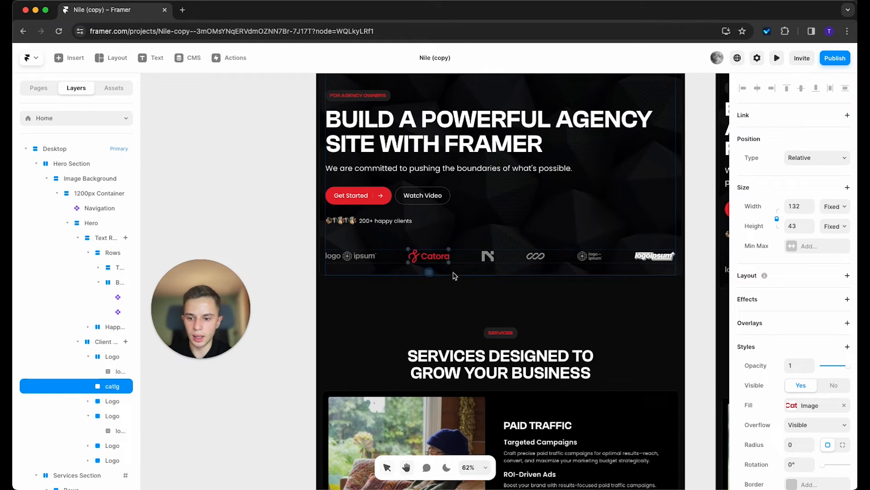
# Step: Delete the N logo and its empty frame; remove then restore the infinity logo
pyautogui.click(491, 259)
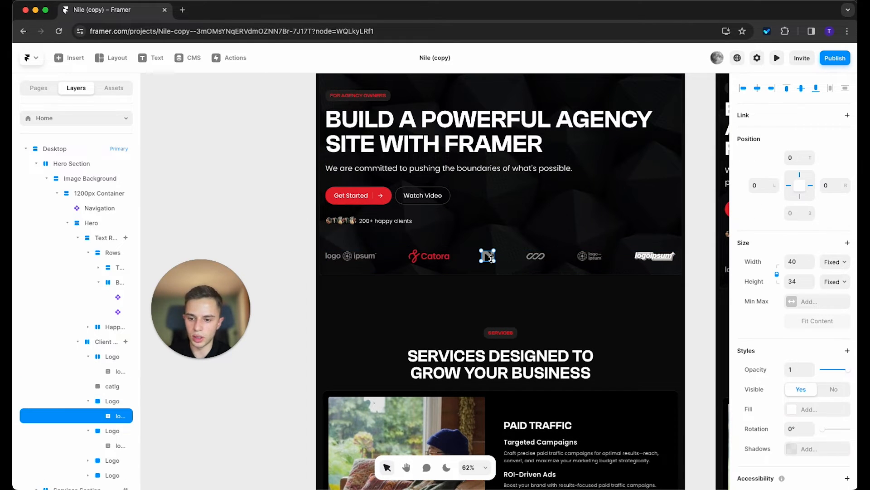
pyautogui.press('Delete')
pyautogui.click(493, 267)
pyautogui.press('Delete')
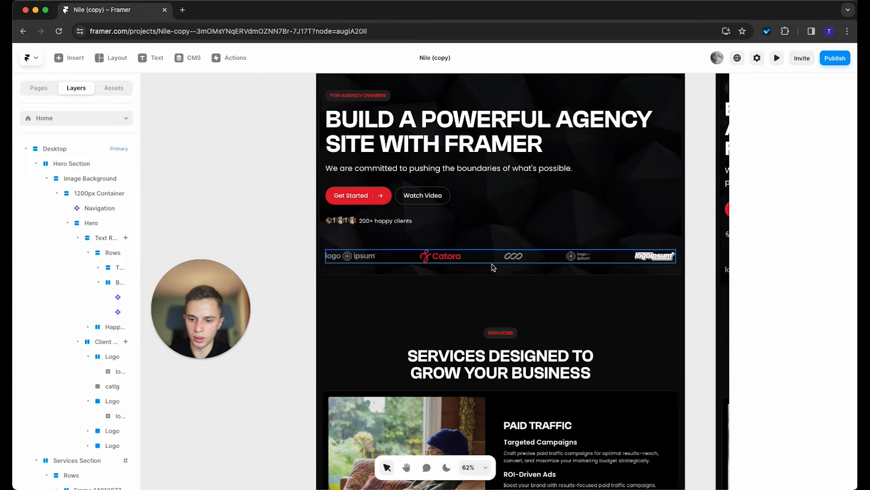
pyautogui.click(511, 257)
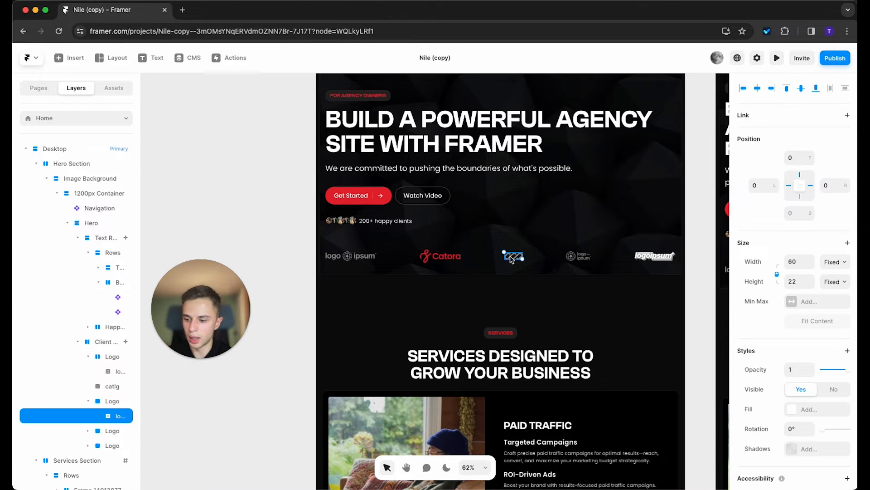
pyautogui.click(115, 403)
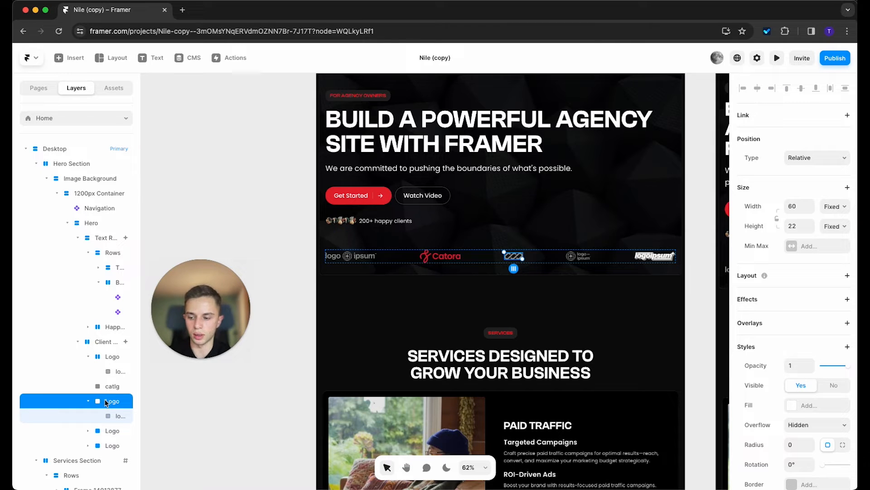
pyautogui.press('Delete')
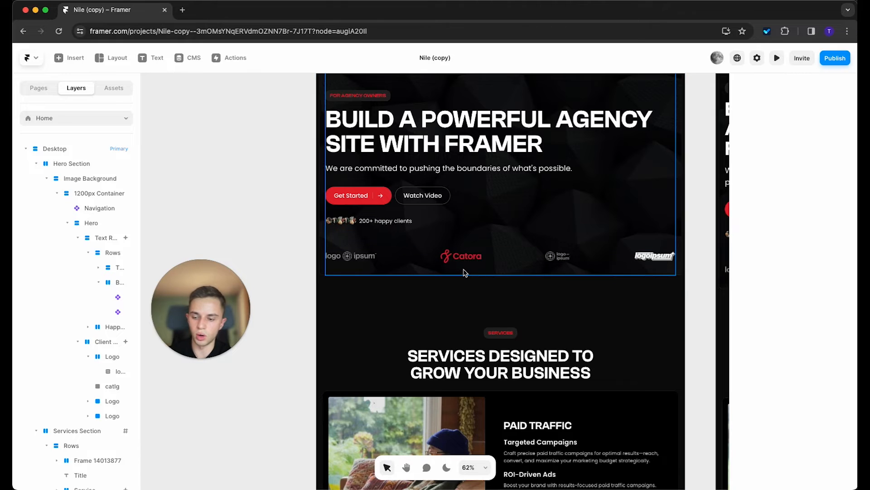
pyautogui.press('super+z')
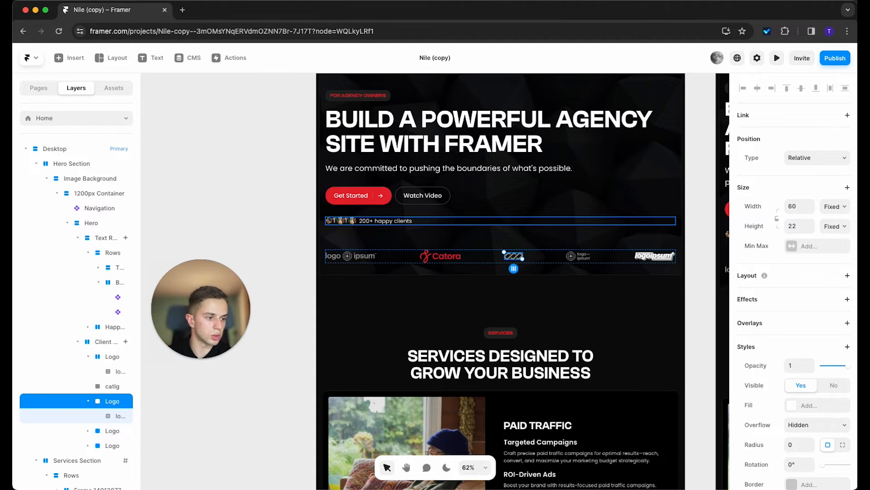
# Step: Add the Catora logo again and resize it to about 109 × 36
pyautogui.moveTo(265, 270); pyautogui.dragTo(242, 198)
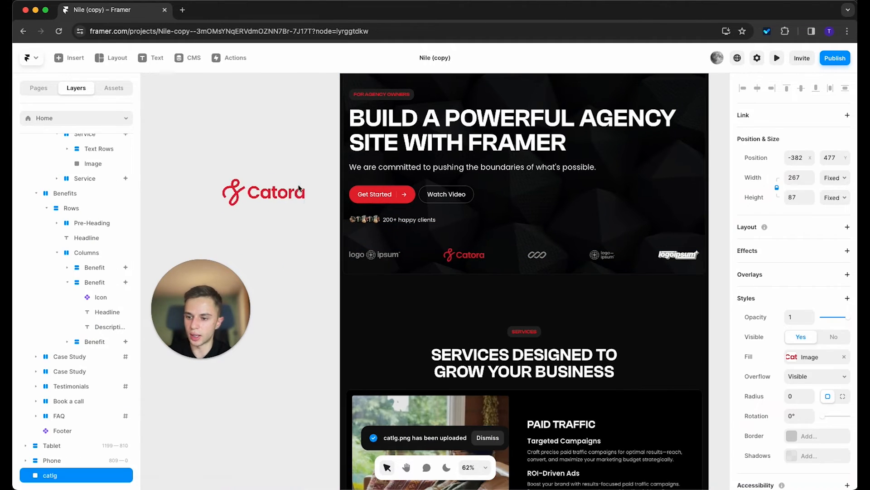
pyautogui.moveTo(305, 179); pyautogui.dragTo(520, 293)
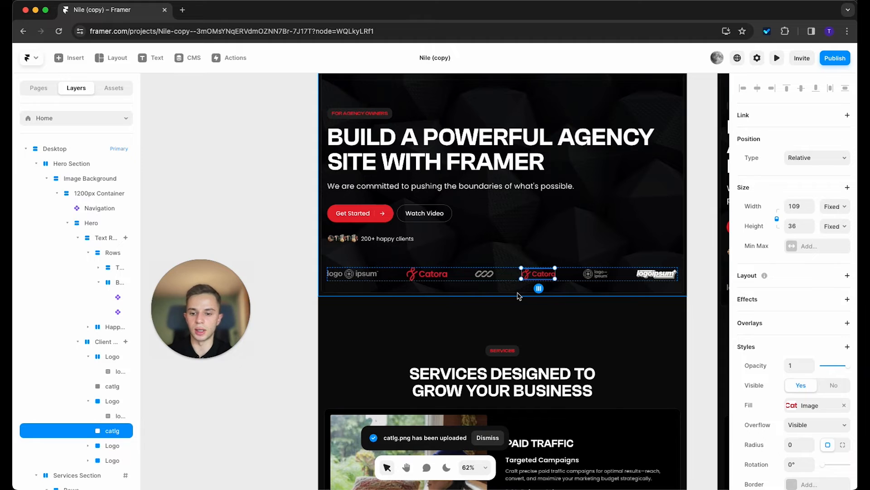
pyautogui.scroll(-10, 537, 290)
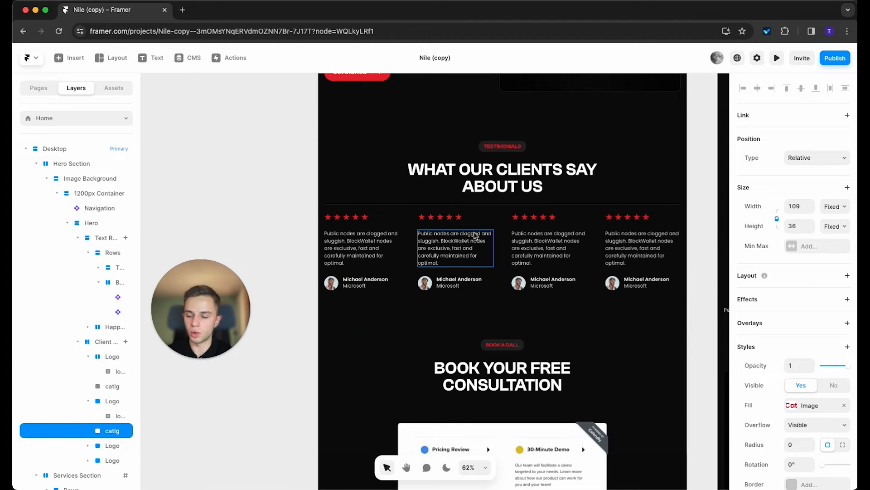
pyautogui.scroll(-3, 362, 249)
pyautogui.scroll(6, 363, 248)
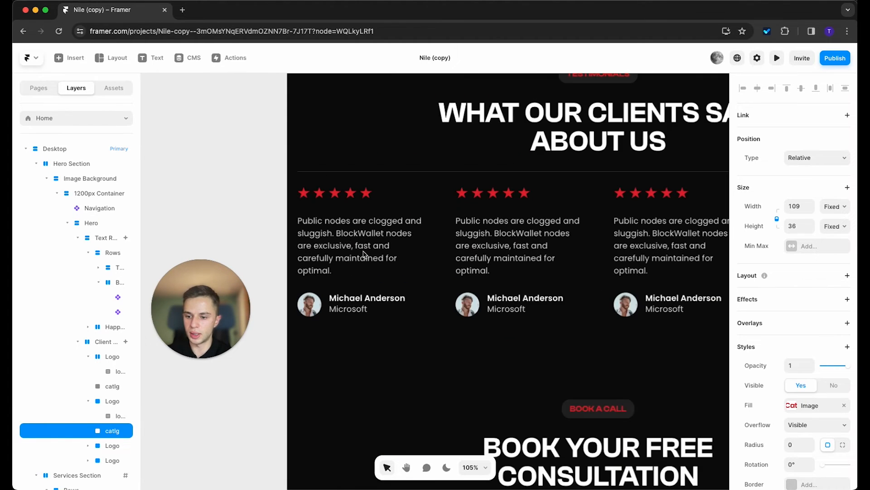
pyautogui.tripleClick(367, 232)
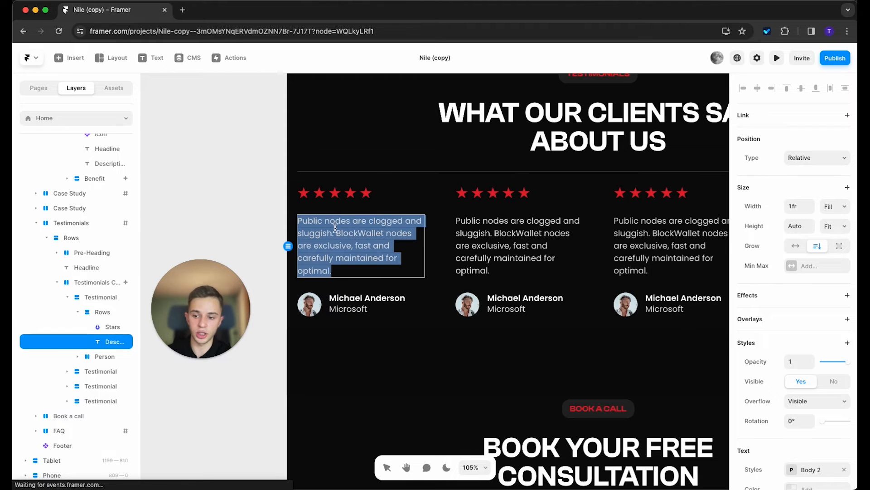
pyautogui.click(362, 289)
pyautogui.click(362, 297)
pyautogui.doubleClick(355, 300)
pyautogui.click(351, 315)
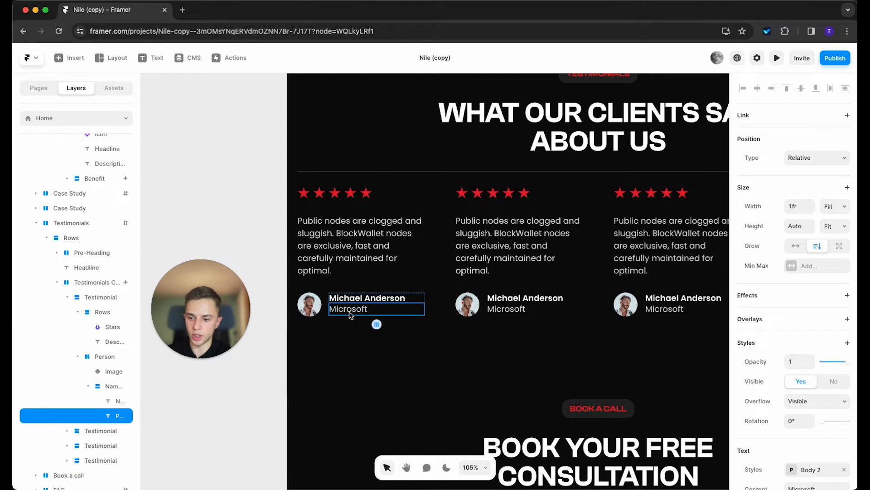
pyautogui.click(312, 312)
pyautogui.scroll(-3, 315, 309)
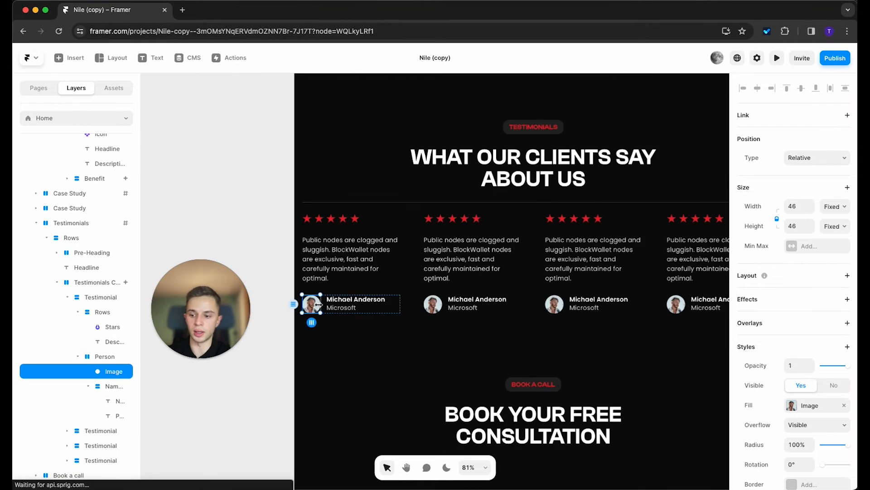
pyautogui.scroll(-2, 319, 304)
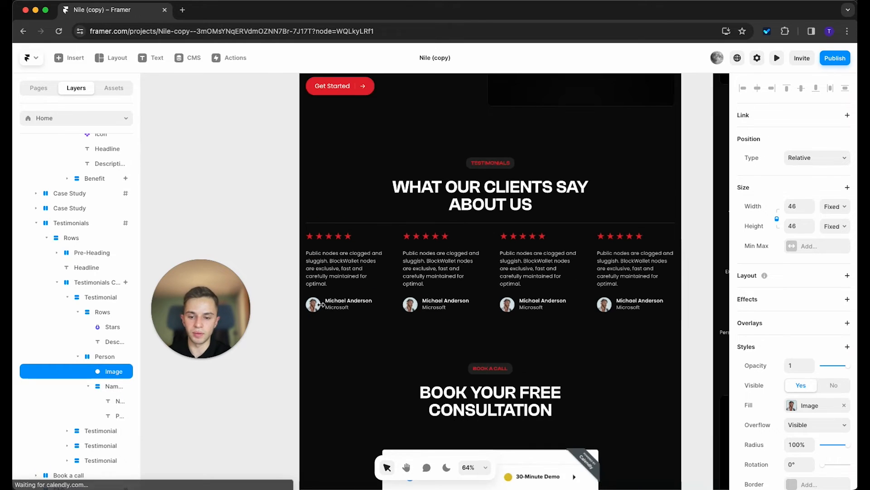
pyautogui.click(655, 298)
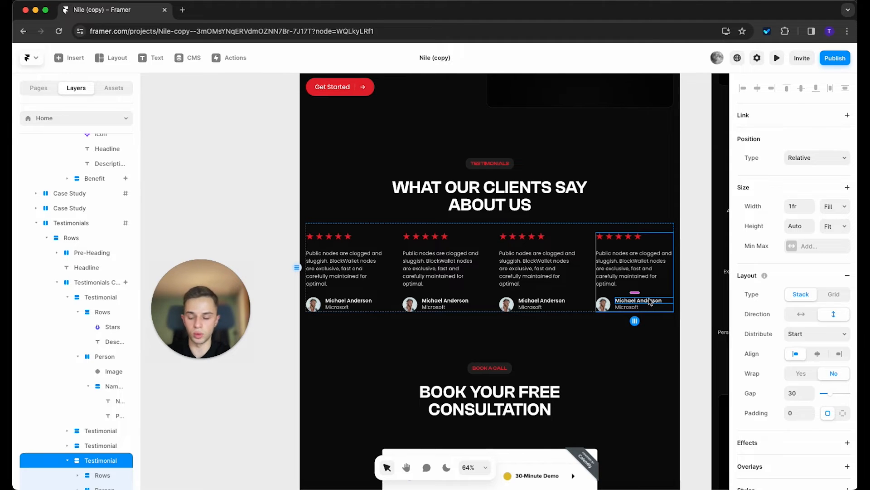
pyautogui.click(622, 361)
pyautogui.click(640, 291)
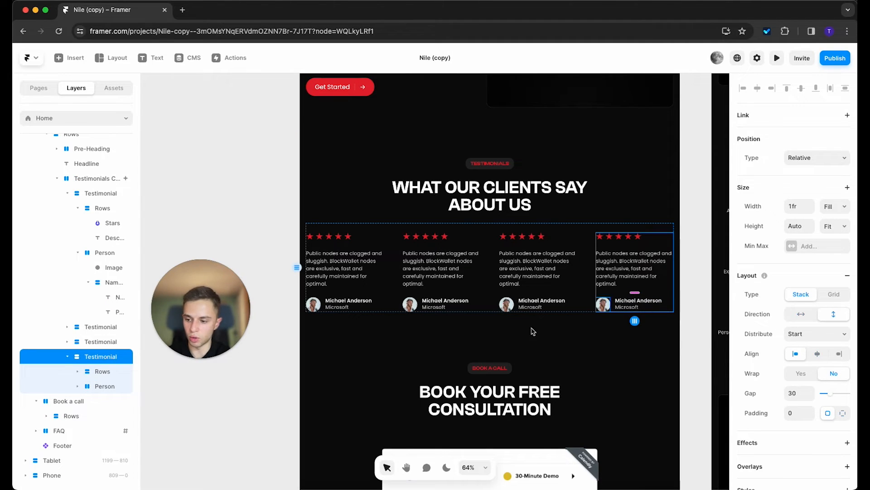
pyautogui.click(107, 343)
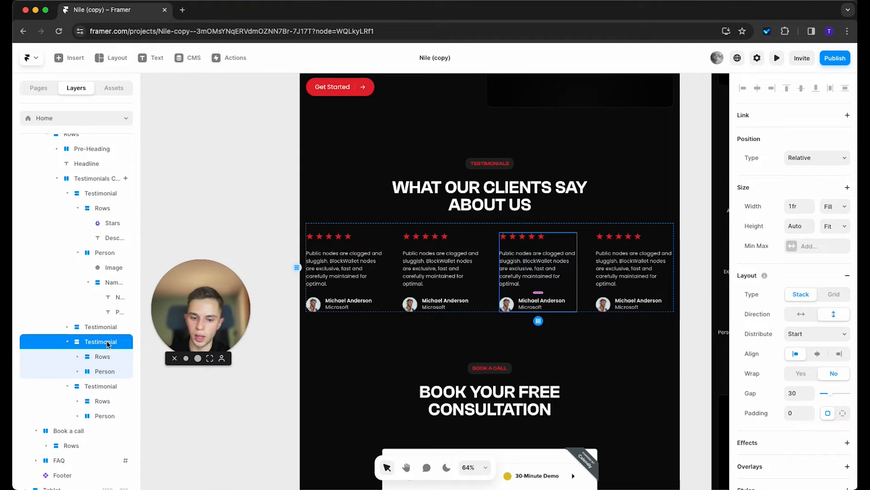
pyautogui.scroll(-5, 841, 357)
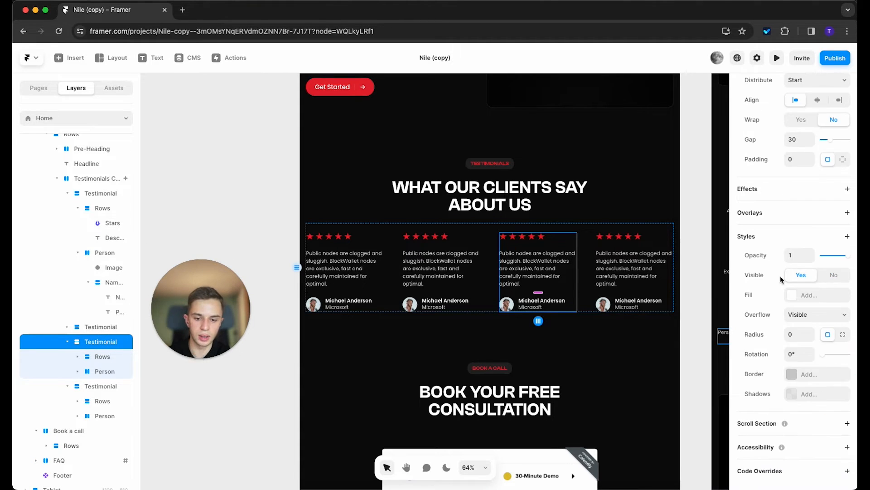
pyautogui.scroll(3, 774, 314)
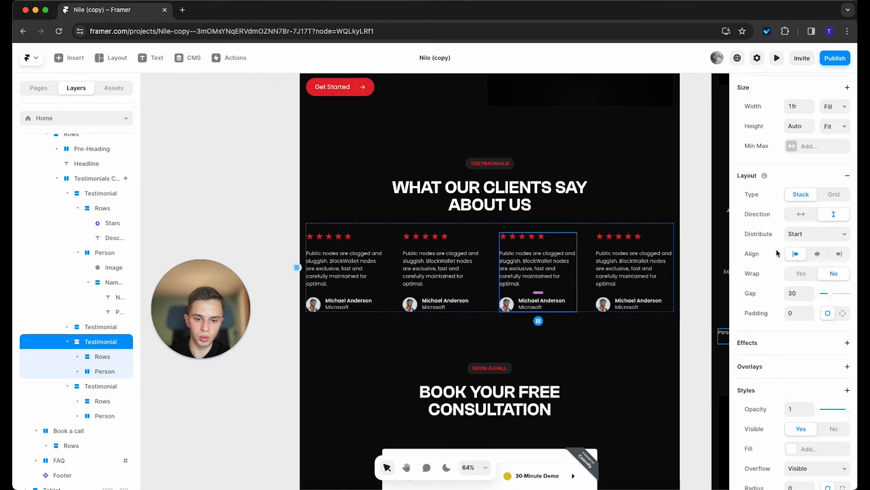
pyautogui.scroll(-2, 785, 308)
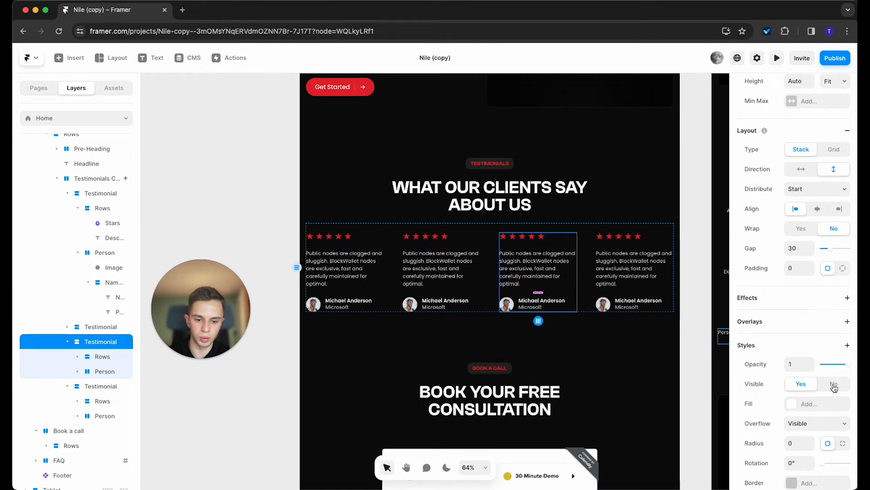
pyautogui.click(834, 385)
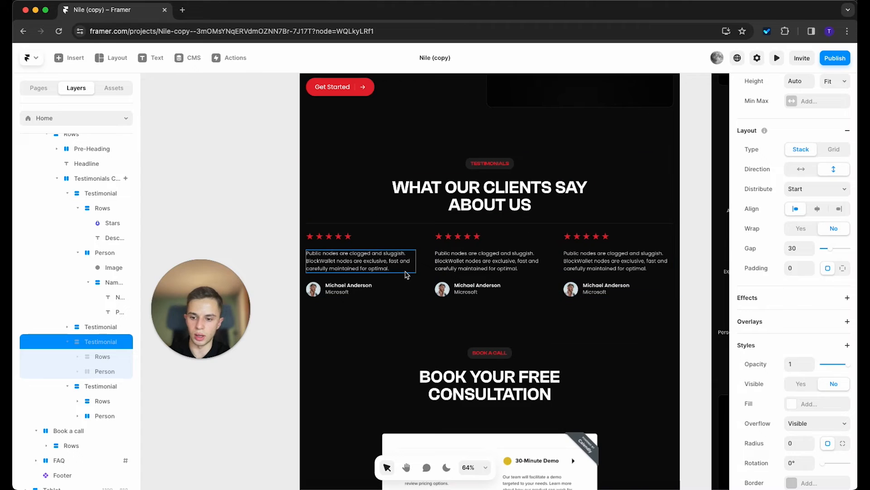
pyautogui.click(578, 281)
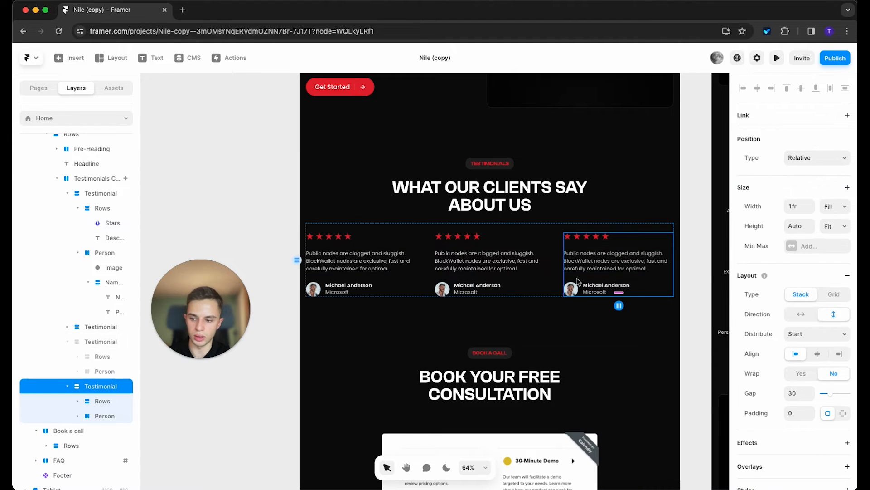
pyautogui.scroll(-5, 821, 327)
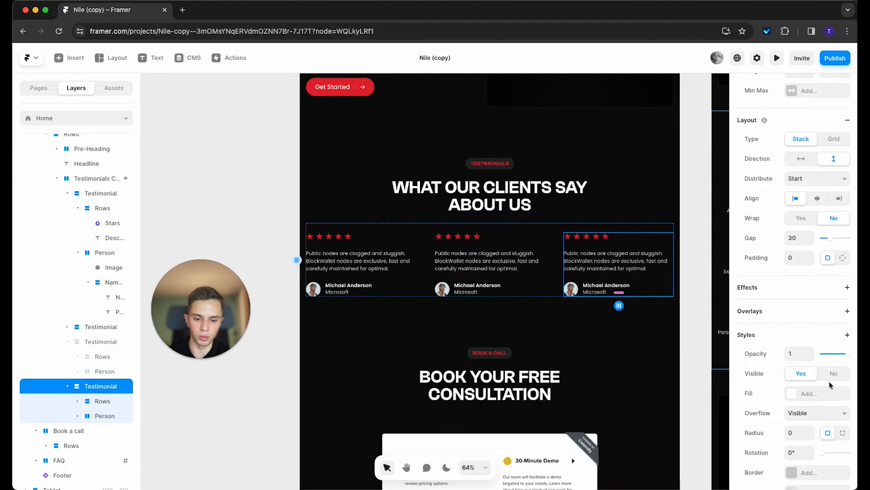
pyautogui.click(831, 377)
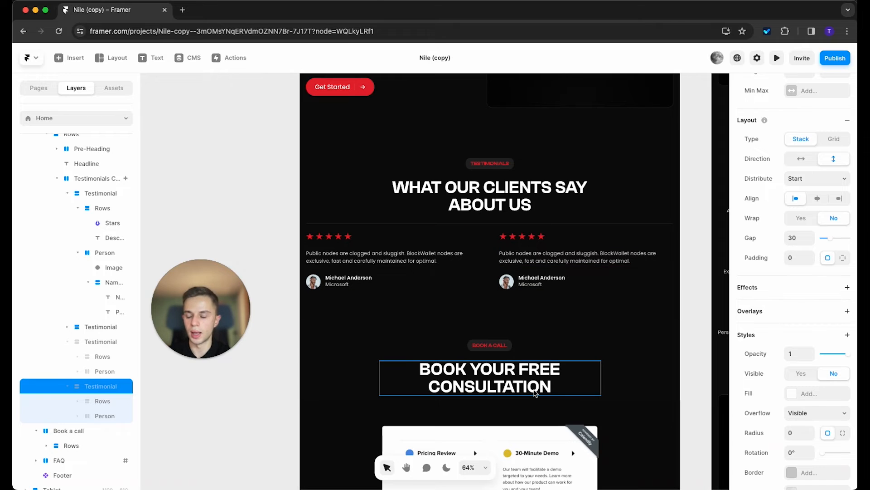
pyautogui.click(801, 374)
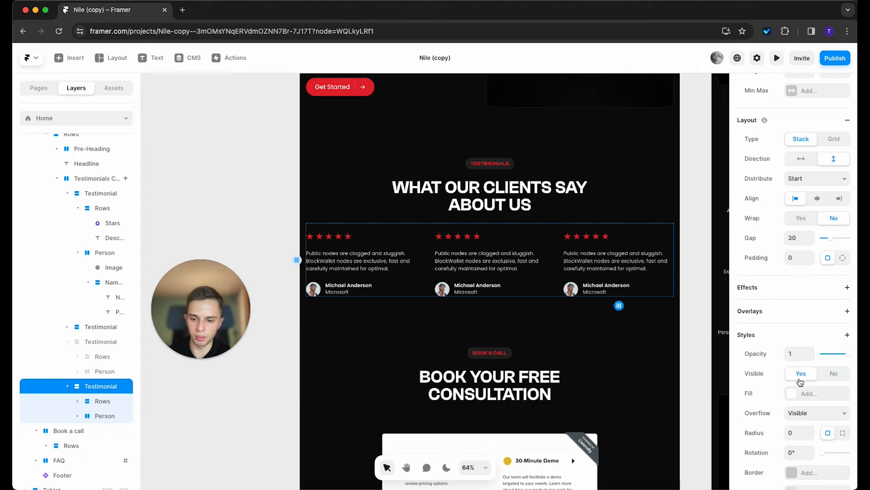
pyautogui.click(107, 345)
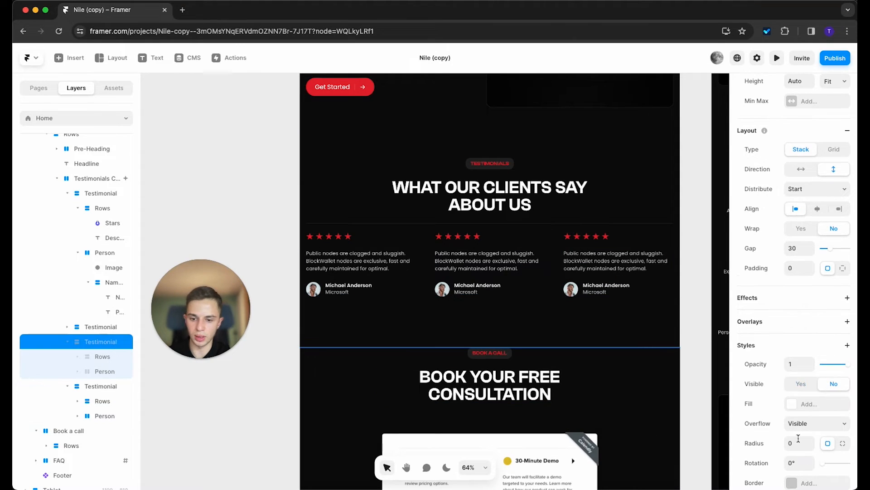
pyautogui.click(794, 386)
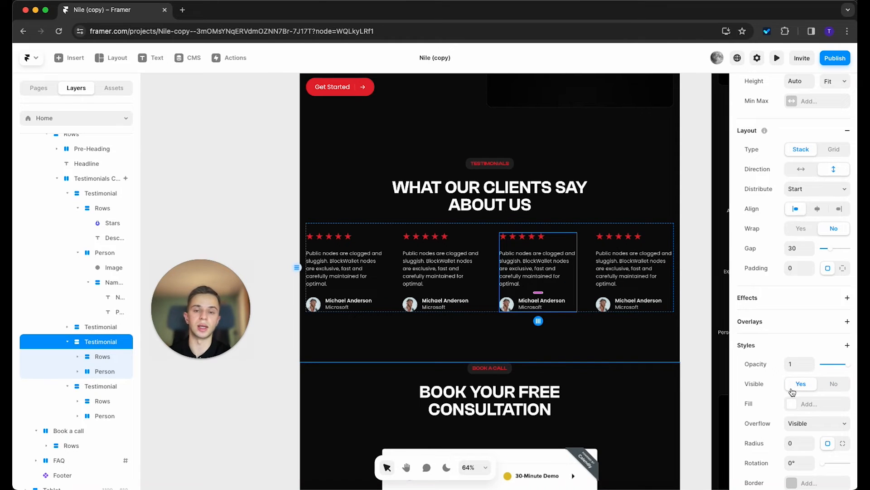
pyautogui.scroll(15, 549, 295)
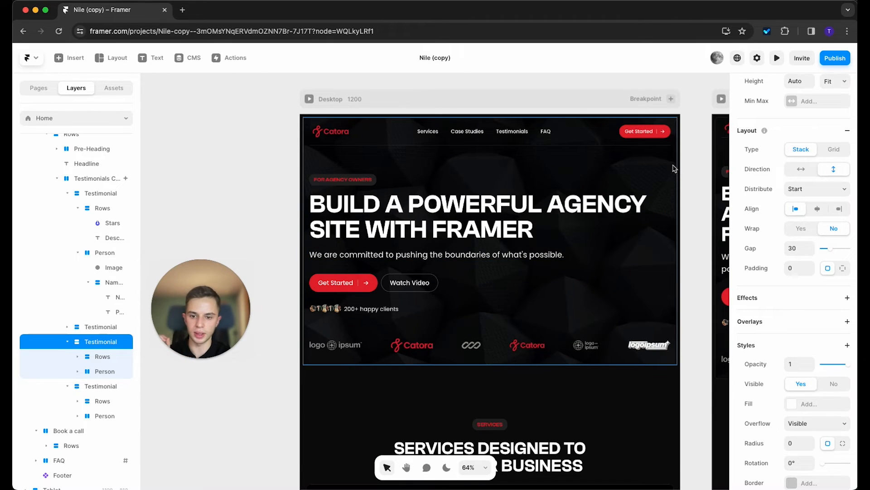
# Step: Try solid, linear and radial fills on the hero background, then restore its dark image fill
pyautogui.click(674, 169)
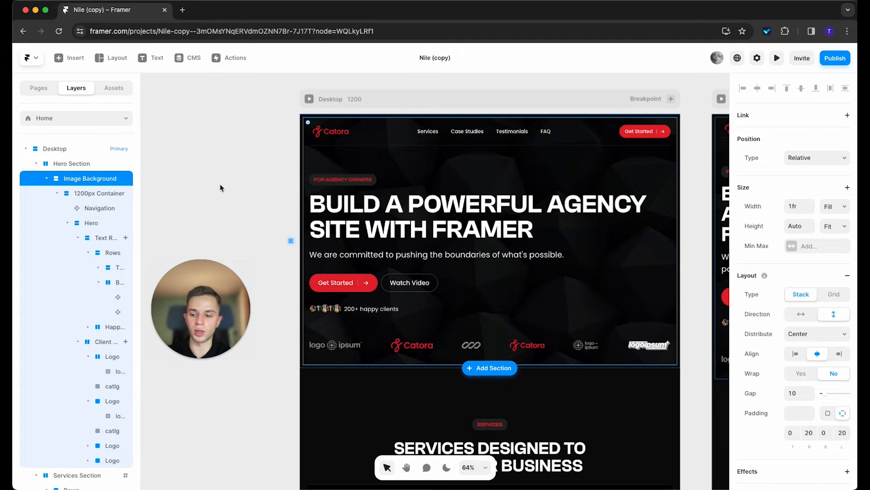
pyautogui.click(210, 159)
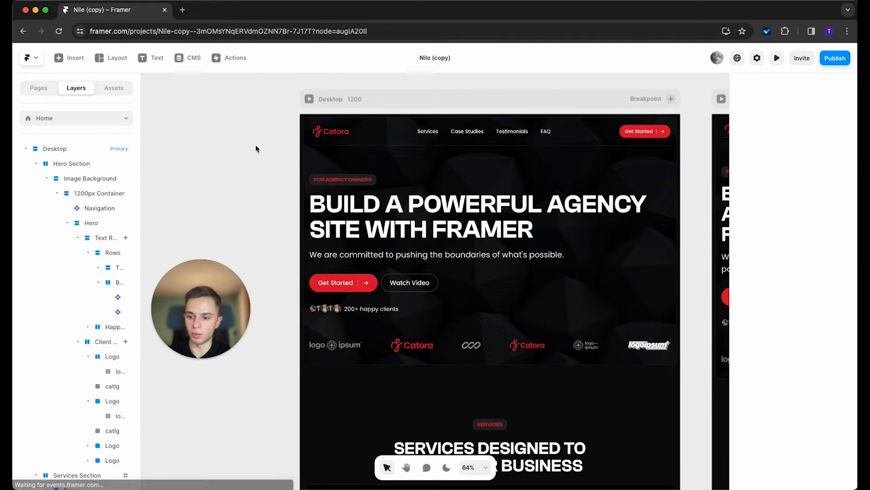
pyautogui.click(308, 158)
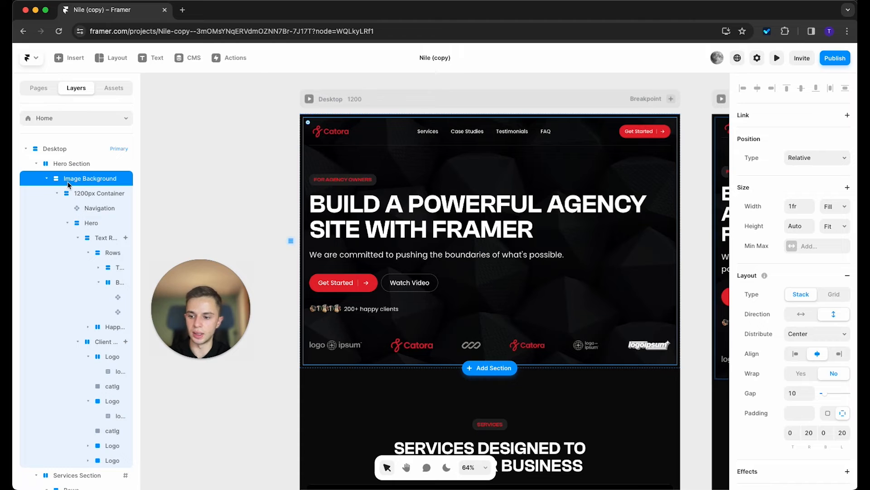
pyautogui.scroll(-6, 740, 301)
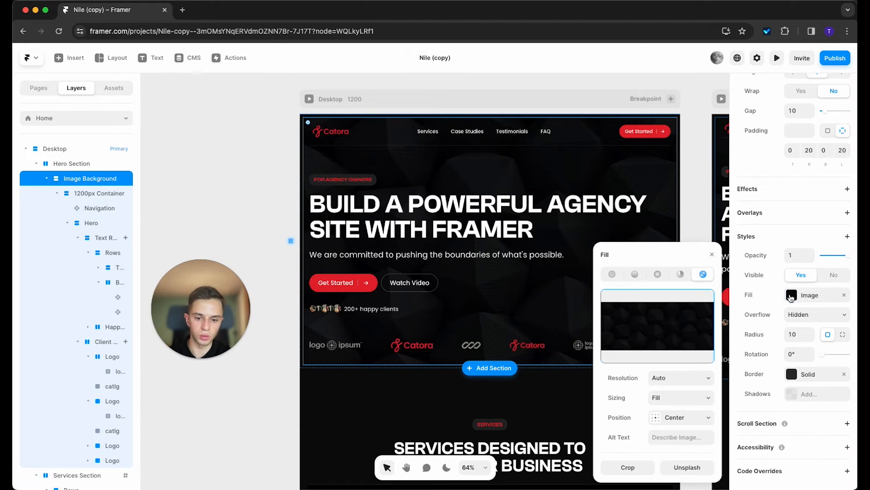
pyautogui.click(802, 295)
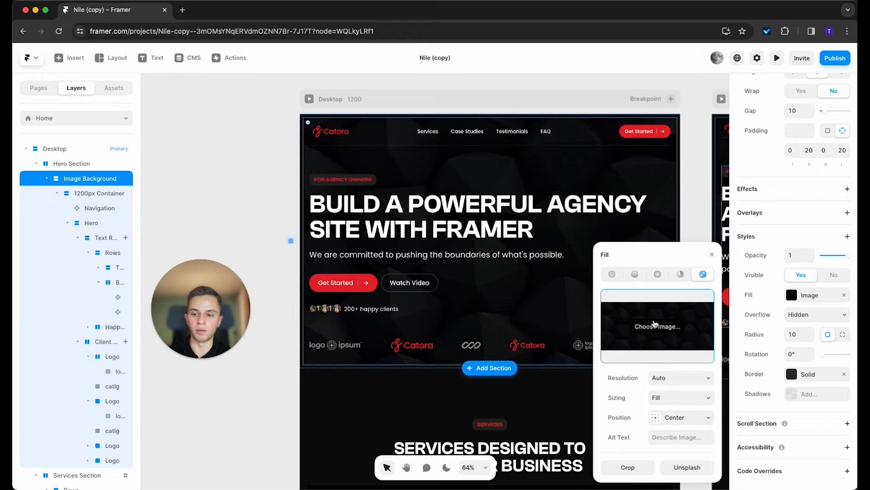
pyautogui.click(612, 274)
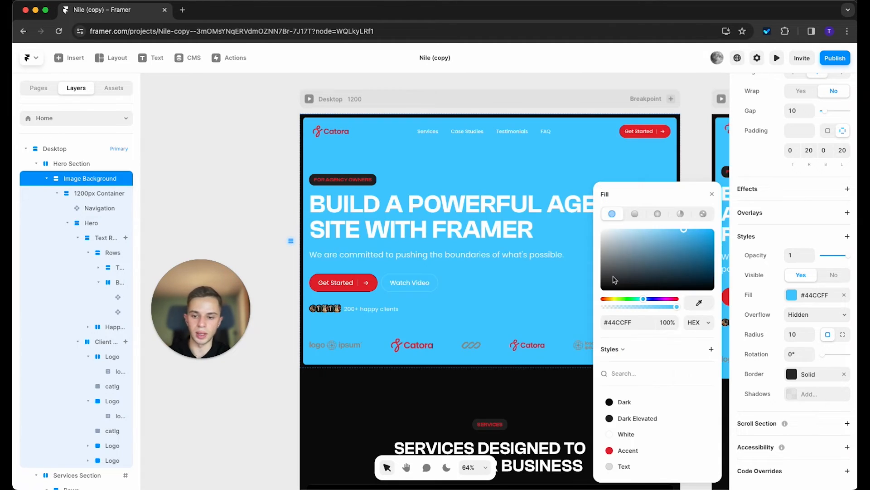
pyautogui.click(633, 216)
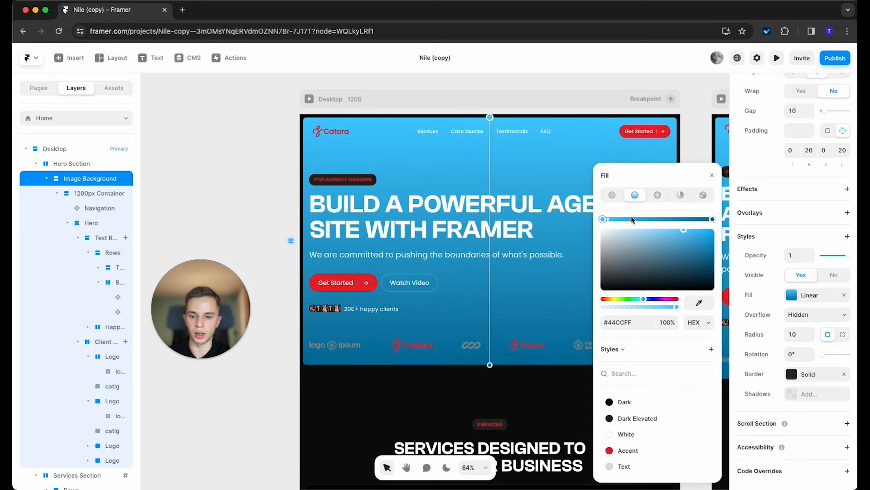
pyautogui.click(658, 195)
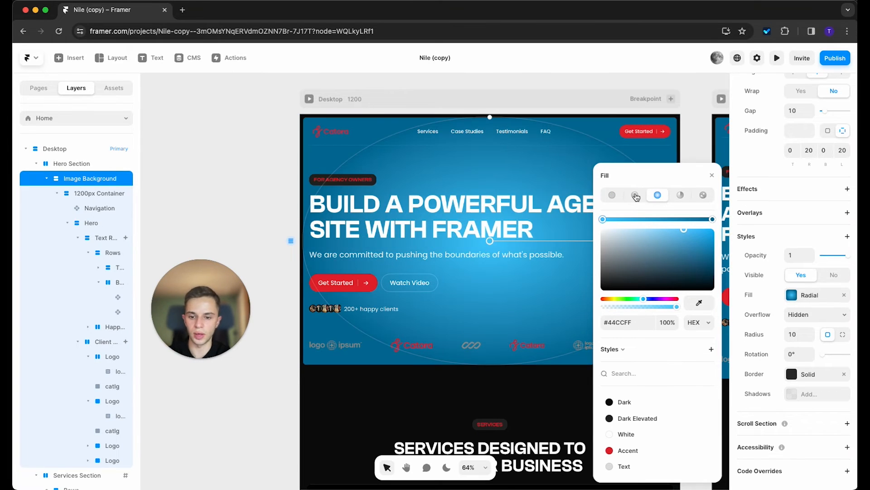
pyautogui.click(611, 196)
pyautogui.click(703, 274)
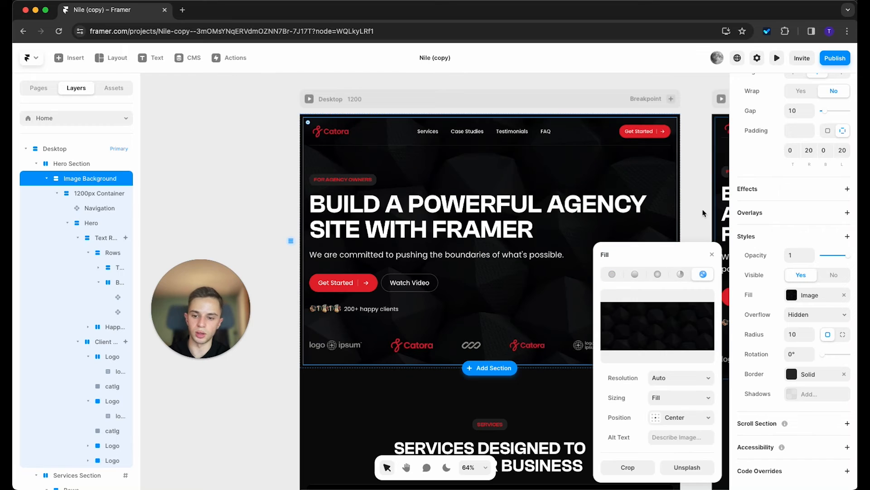
pyautogui.click(273, 145)
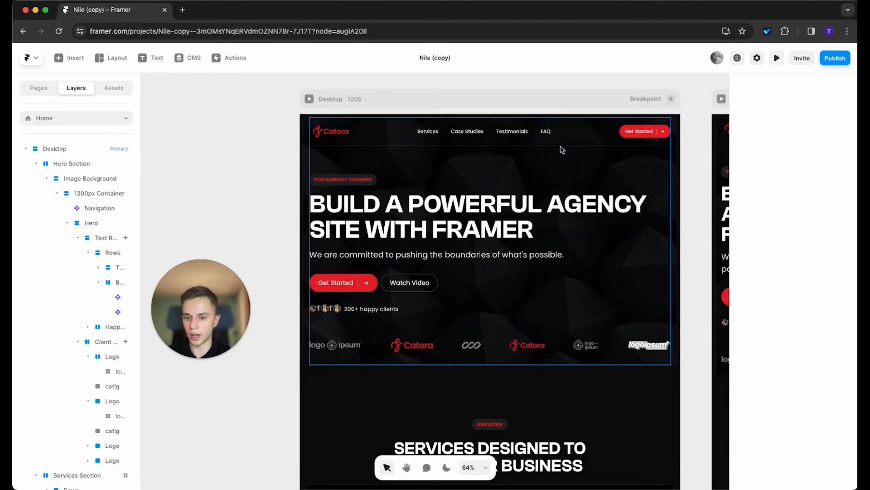
# Step: Check the Calendly embed's acmesales calendar setting and open the live Calendly booking page
pyautogui.scroll(-20, 562, 268)
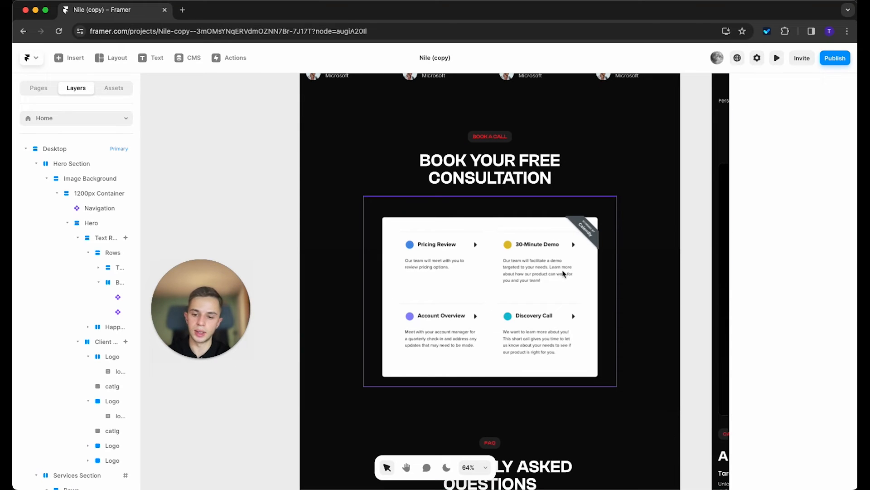
pyautogui.click(563, 274)
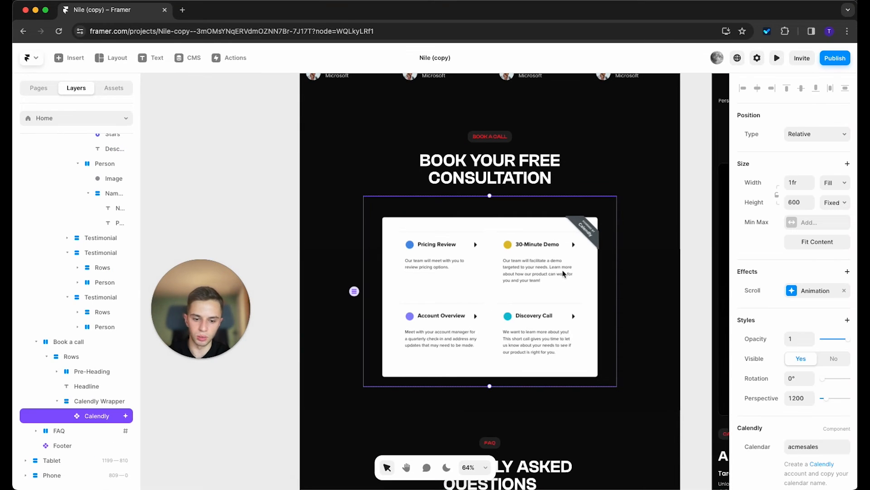
pyautogui.scroll(-5, 813, 287)
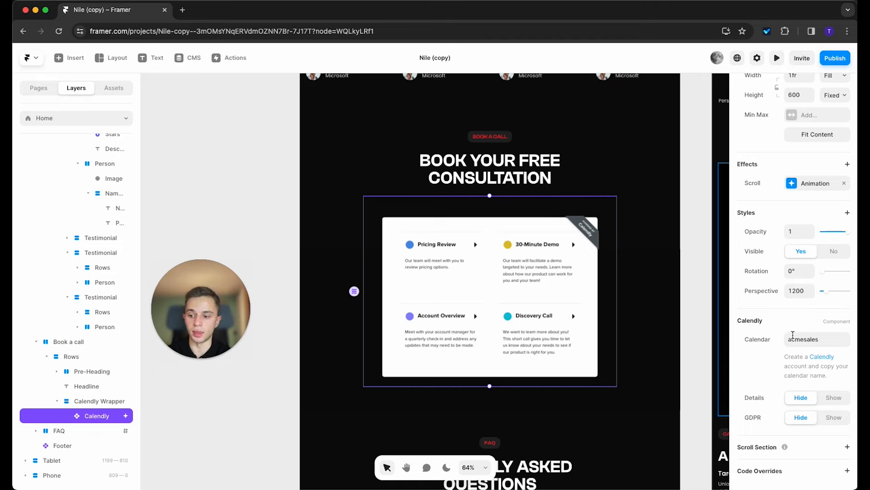
pyautogui.click(182, 10)
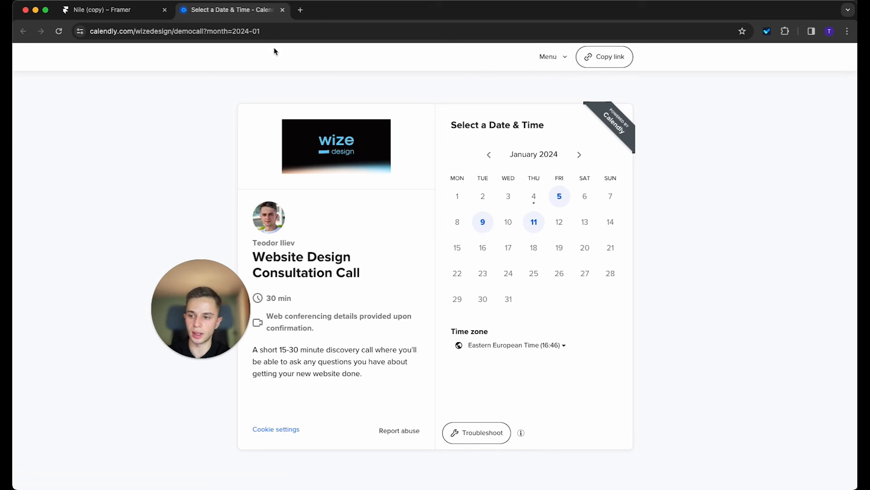
# Step: Select the account and event path of the Calendly booking link in the address bar
pyautogui.click(136, 32)
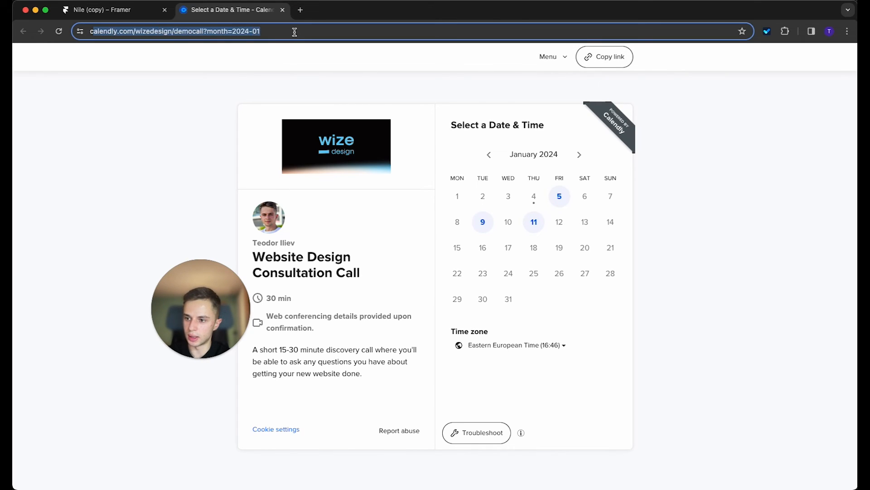
pyautogui.click(152, 34)
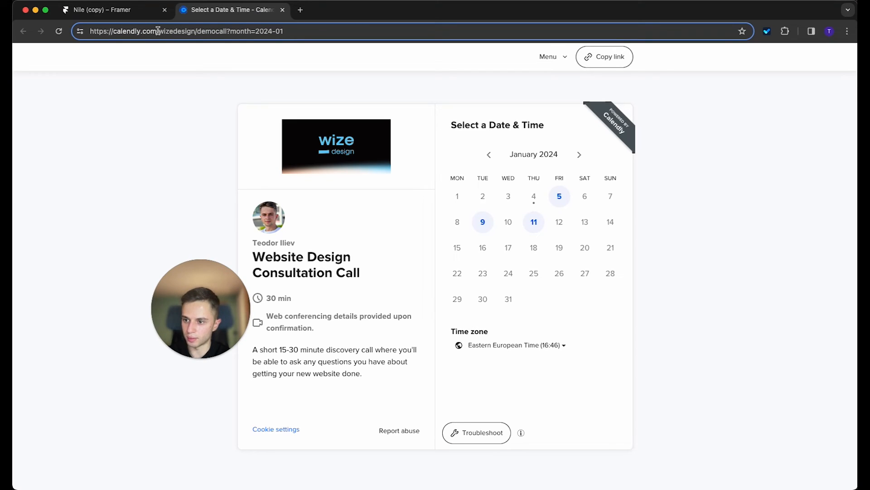
pyautogui.moveTo(159, 33); pyautogui.dragTo(225, 31)
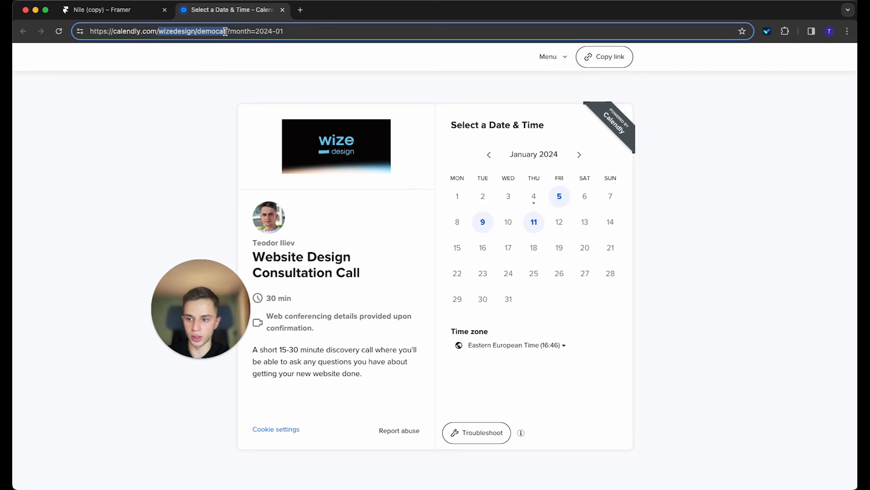
pyautogui.moveTo(226, 31); pyautogui.dragTo(228, 31)
pyautogui.press('super+c')
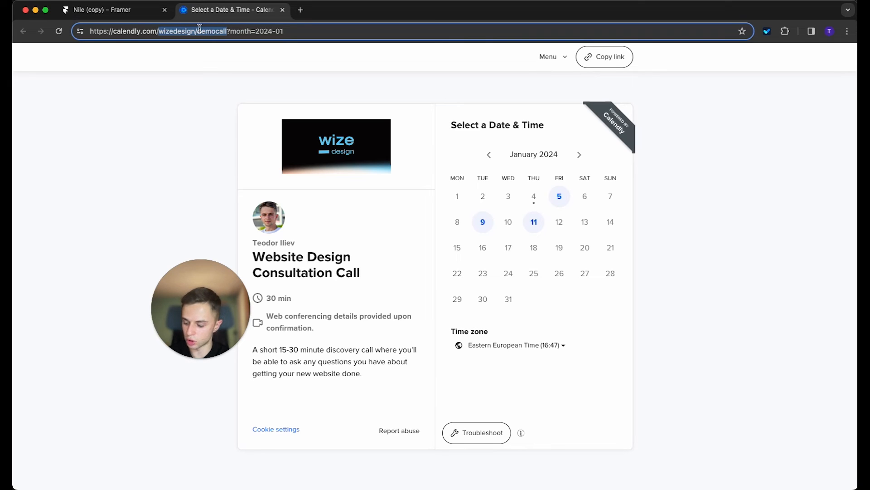
# Step: Paste the copied path into the Calendly embed's Calendar field, replacing the acmesales demo
pyautogui.click(121, 15)
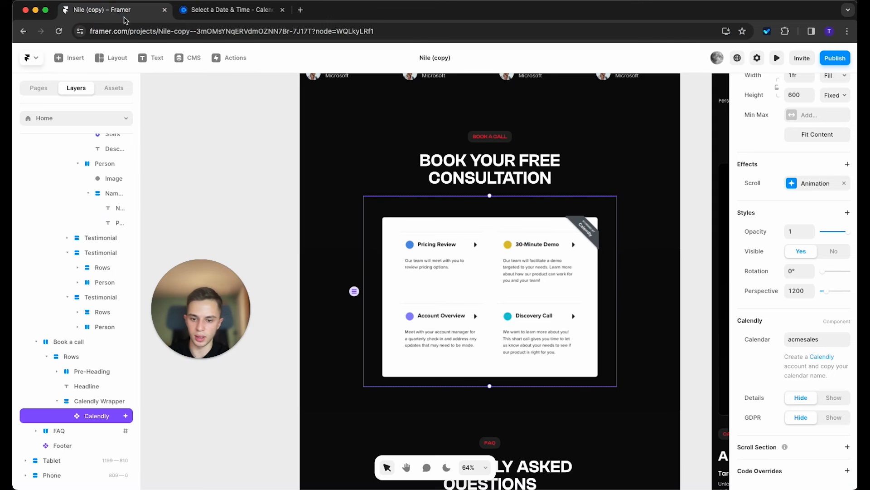
pyautogui.click(816, 339)
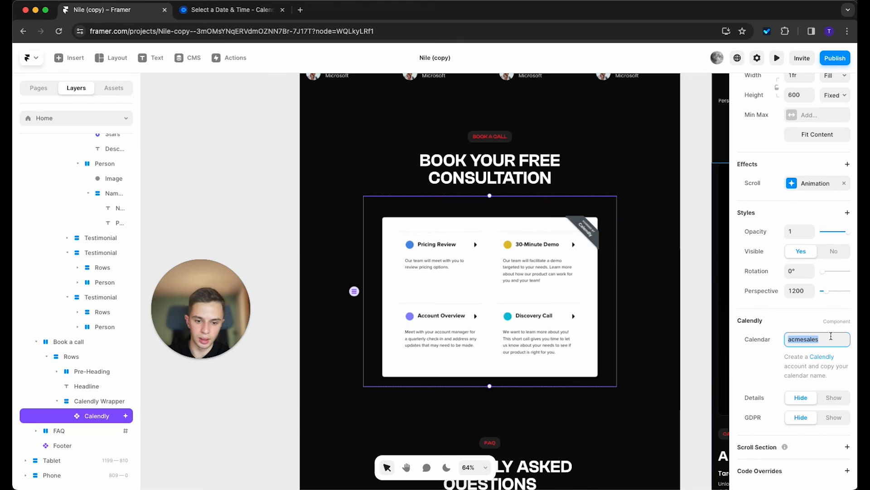
pyautogui.press('super+v')
pyautogui.click(699, 345)
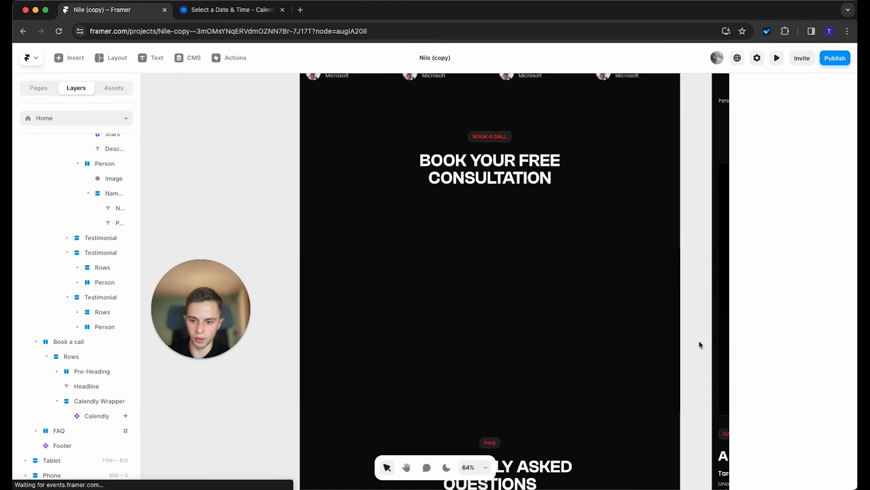
pyautogui.scroll(-3, 513, 268)
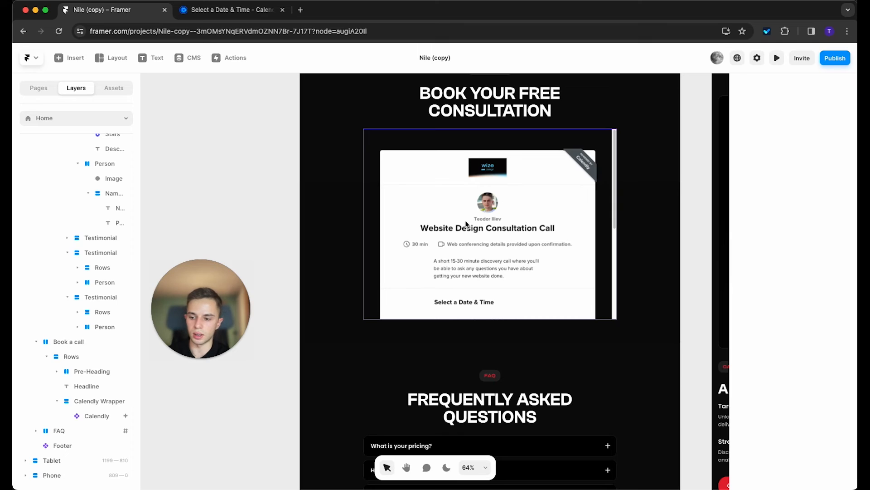
pyautogui.scroll(-10, 469, 222)
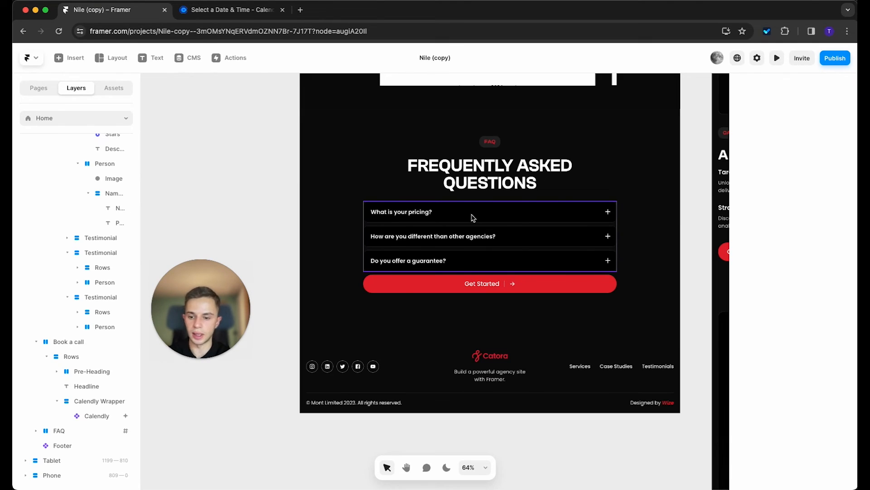
# Step: Give the closed FAQ row a Dark Elevated fill and a light grey #A3A3A3 border
pyautogui.doubleClick(472, 217)
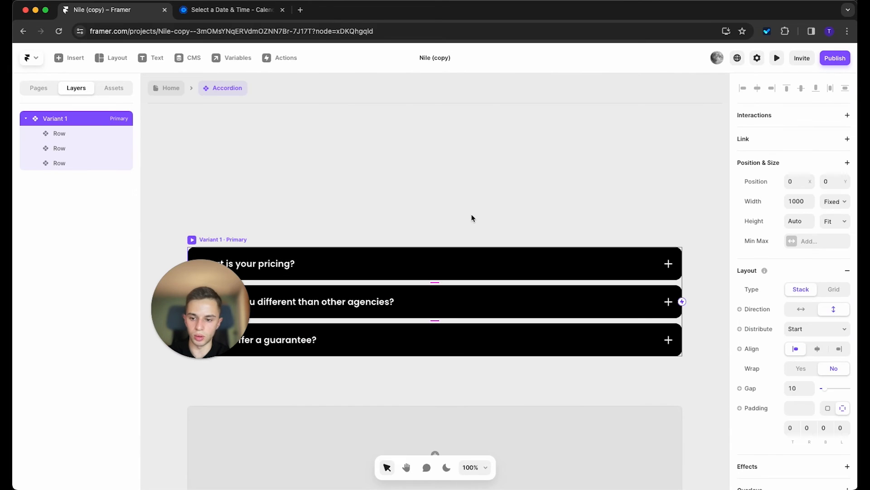
pyautogui.scroll(-3, 476, 208)
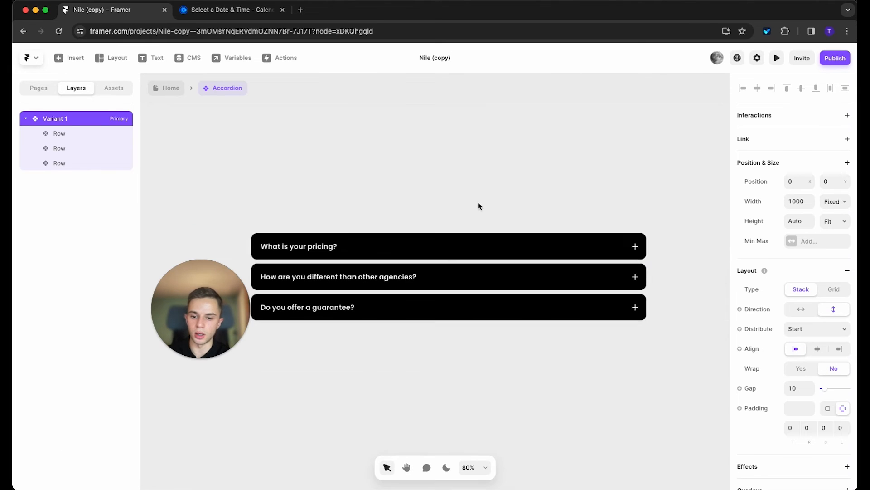
pyautogui.doubleClick(408, 250)
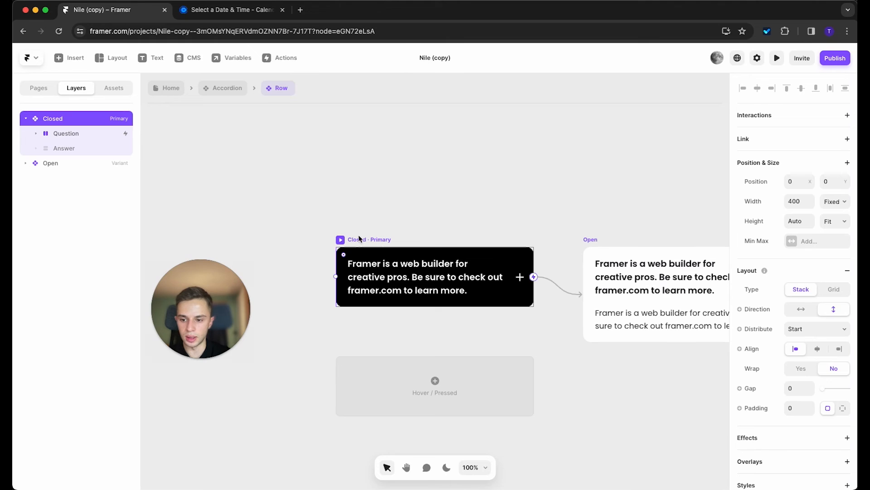
pyautogui.scroll(-5, 818, 349)
pyautogui.click(816, 345)
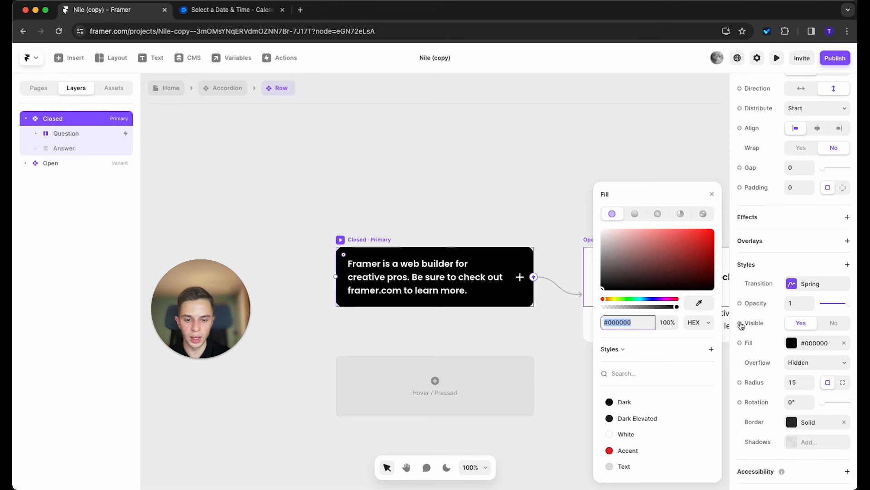
pyautogui.click(629, 401)
pyautogui.click(635, 418)
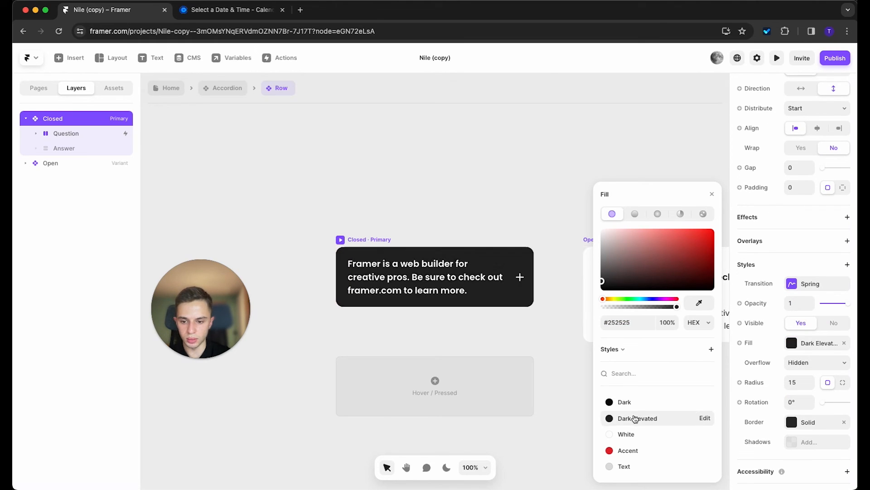
pyautogui.click(807, 424)
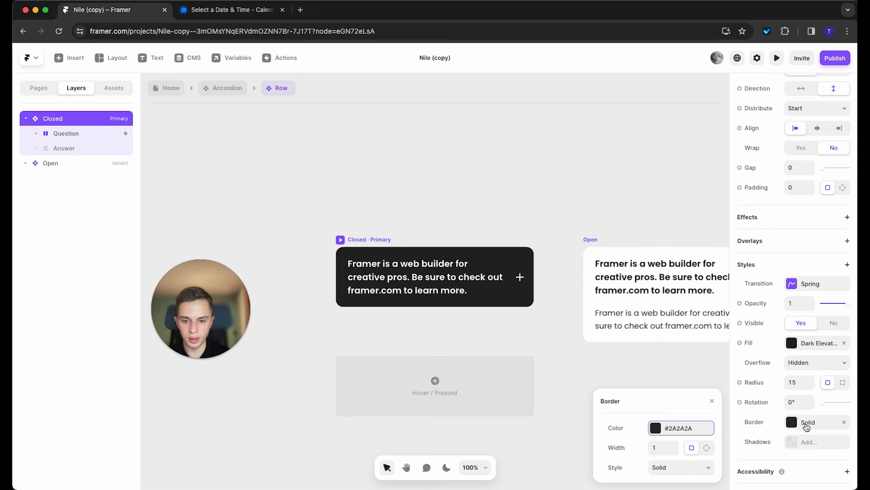
pyautogui.click(666, 433)
pyautogui.moveTo(607, 266); pyautogui.dragTo(585, 251)
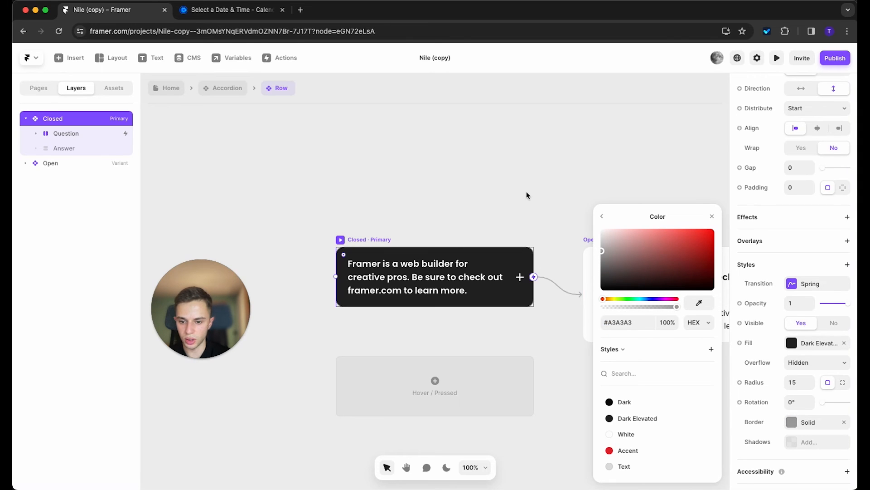
pyautogui.click(526, 195)
# Step: Add a red Accent border to the open row variant
pyautogui.hscroll(3, 454, 172)
pyautogui.click(481, 201)
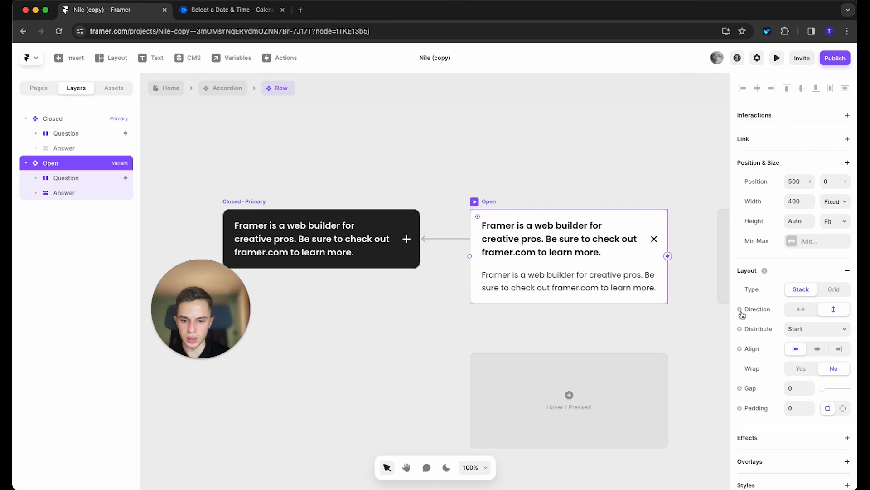
pyautogui.click(575, 253)
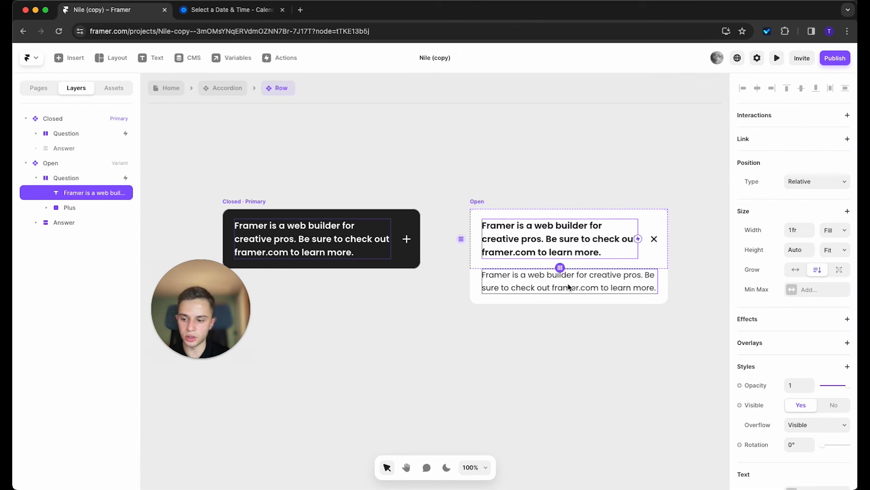
pyautogui.click(482, 202)
pyautogui.scroll(-5, 823, 391)
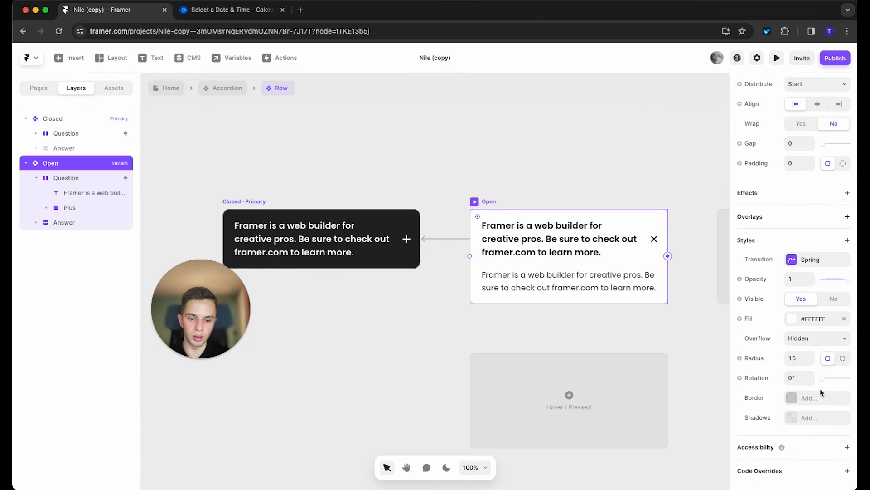
pyautogui.click(816, 397)
pyautogui.click(677, 426)
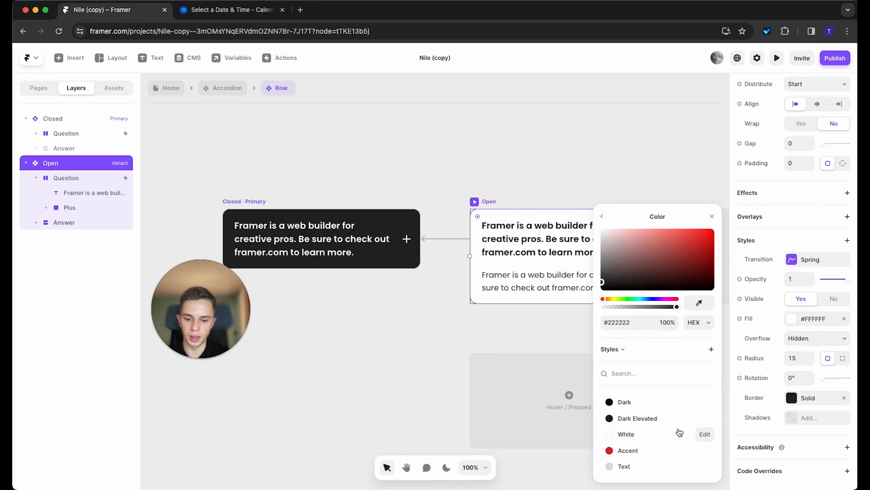
pyautogui.click(636, 450)
pyautogui.click(486, 142)
# Step: Make the open row's question text and close icon strokes red Accent
pyautogui.click(576, 233)
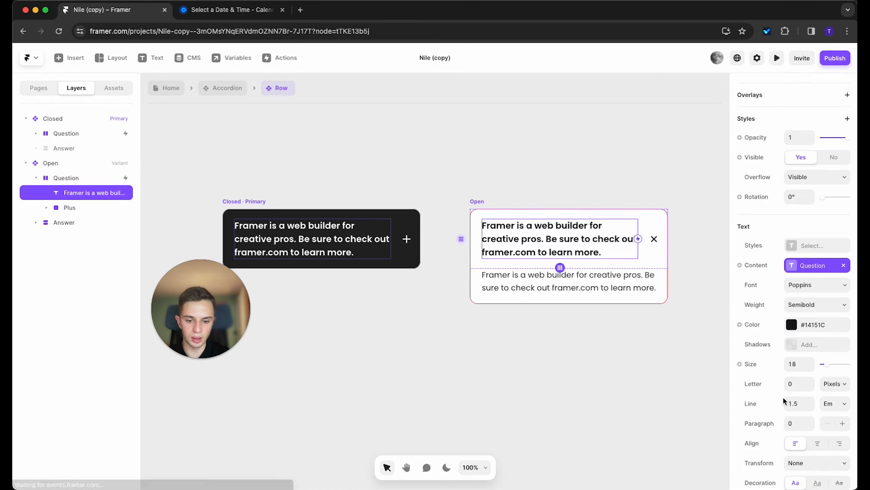
pyautogui.scroll(-5, 798, 368)
pyautogui.click(791, 234)
pyautogui.click(626, 450)
pyautogui.click(518, 363)
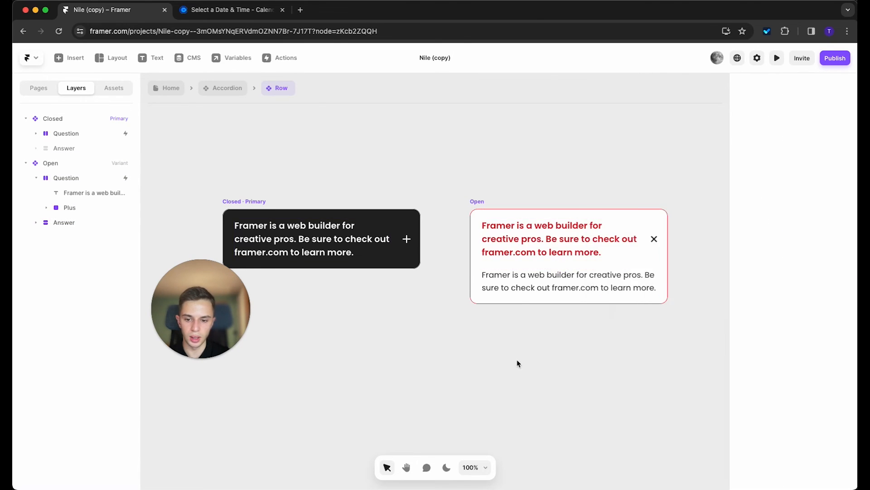
pyautogui.click(654, 241)
pyautogui.keyDown('shift'); pyautogui.click(77, 238); pyautogui.keyUp('shift')
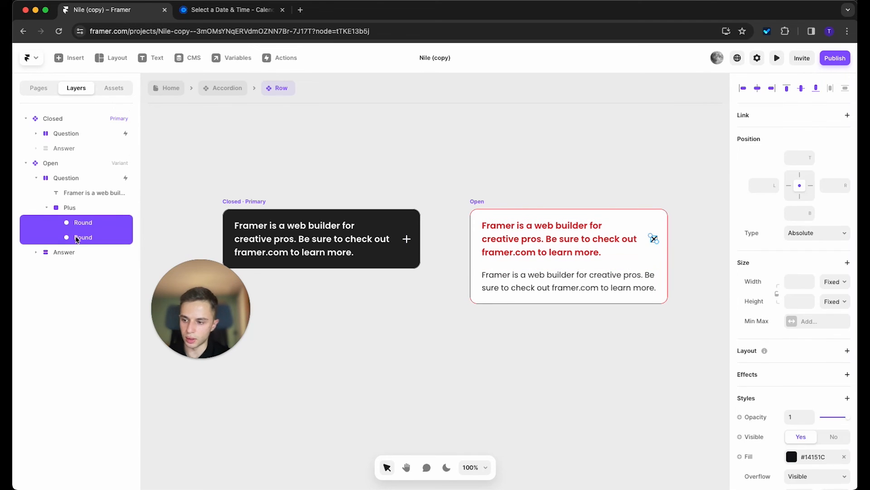
pyautogui.scroll(-3, 805, 463)
pyautogui.click(792, 381)
pyautogui.click(626, 450)
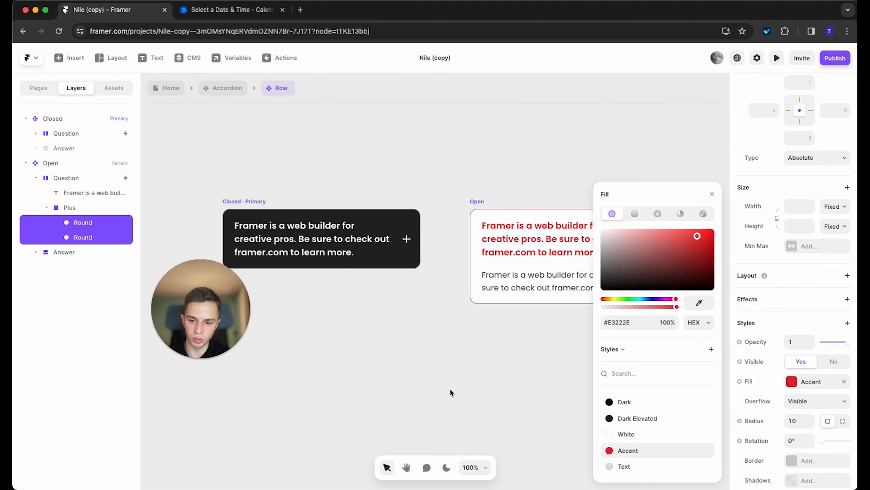
pyautogui.click(343, 276)
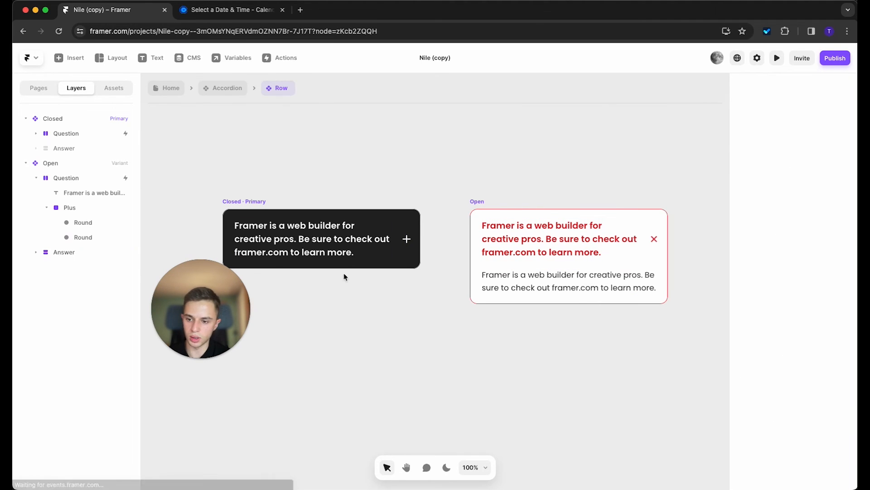
# Step: Change the first row's question to 'Add in your question?' and answer to 'Write your answer'
pyautogui.click(227, 88)
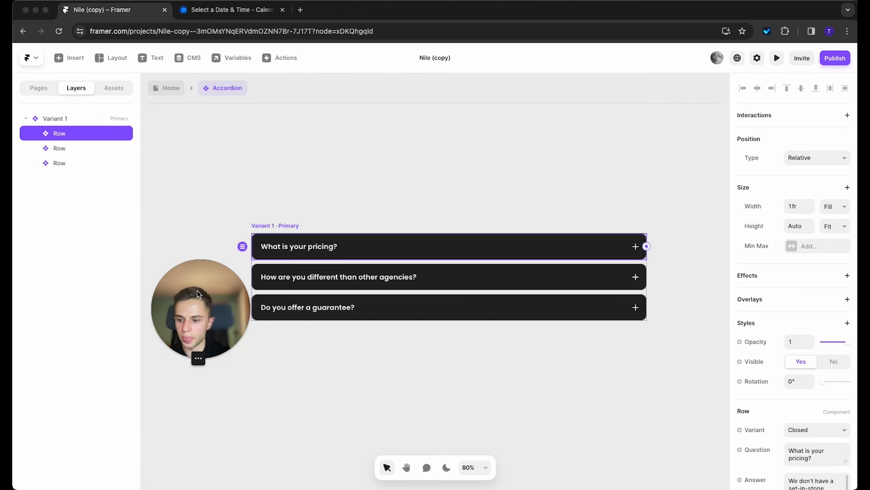
pyautogui.moveTo(198, 295); pyautogui.dragTo(85, 377)
pyautogui.click(402, 179)
pyautogui.click(402, 179)
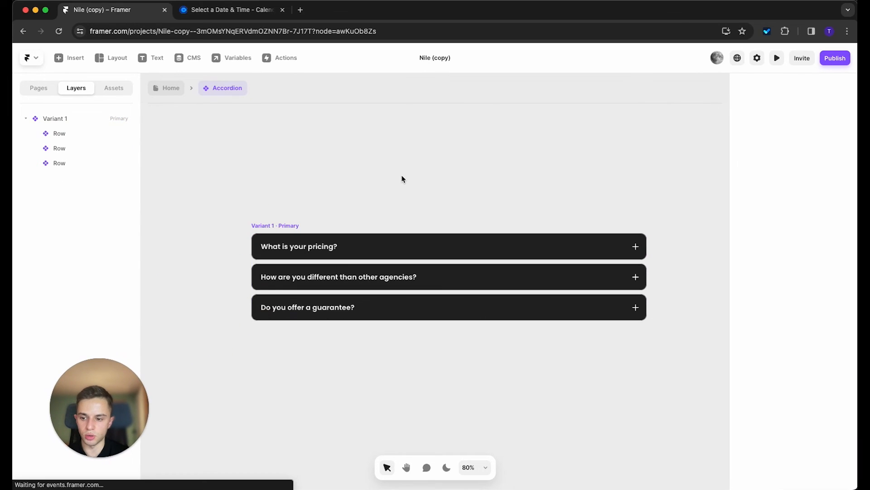
pyautogui.click(332, 249)
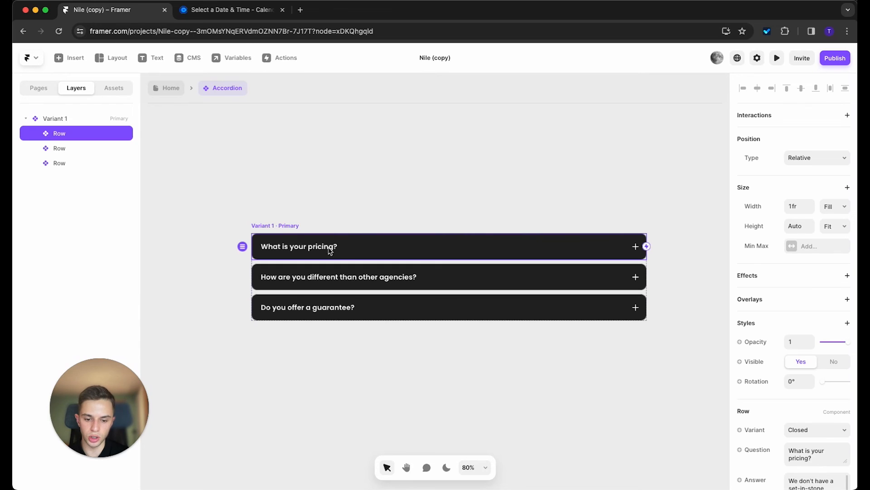
pyautogui.scroll(-3, 799, 320)
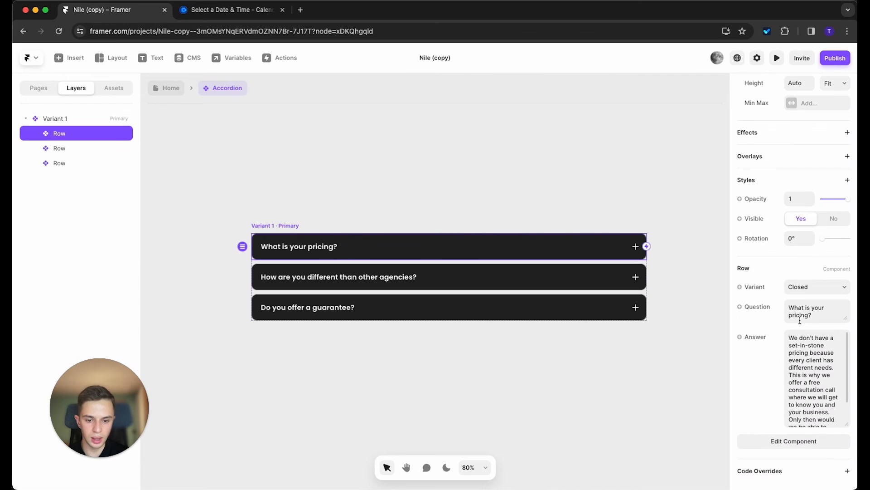
pyautogui.click(819, 315)
pyautogui.moveTo(787, 309); pyautogui.dragTo(817, 319)
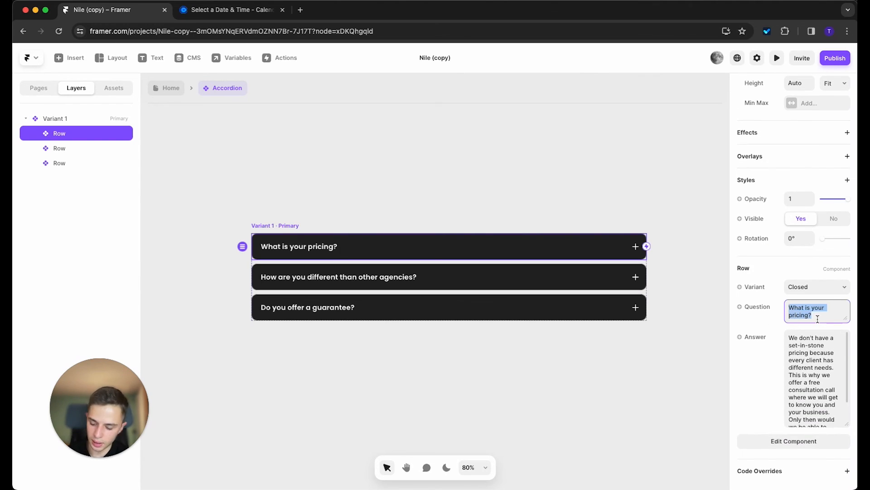
pyautogui.write('Add in your question?')
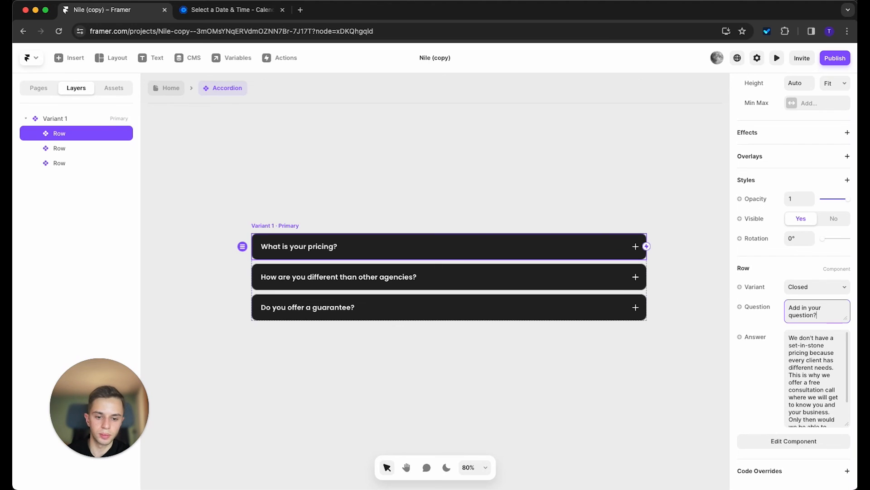
pyautogui.tripleClick(812, 347)
pyautogui.write('Wr')
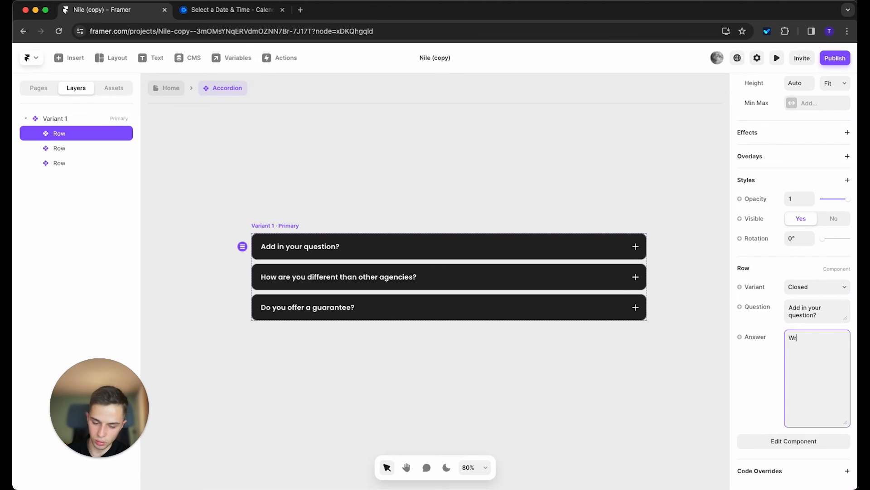
pyautogui.write('ite your answer')
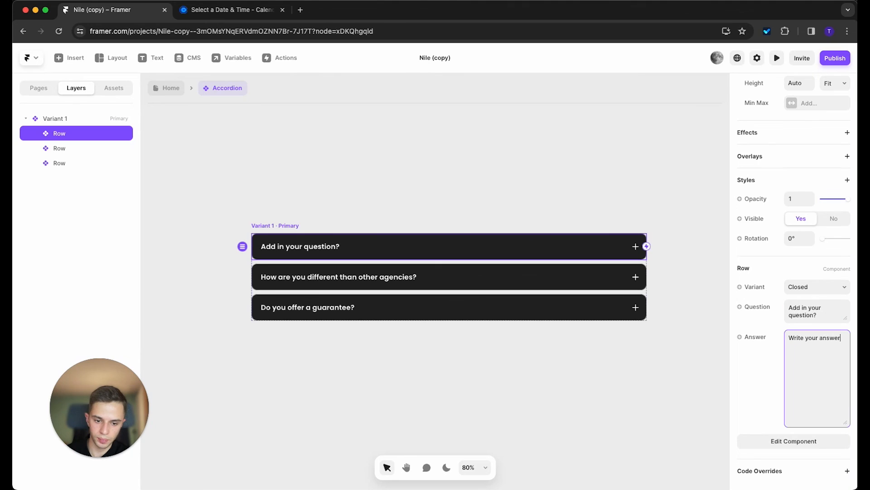
pyautogui.click(626, 219)
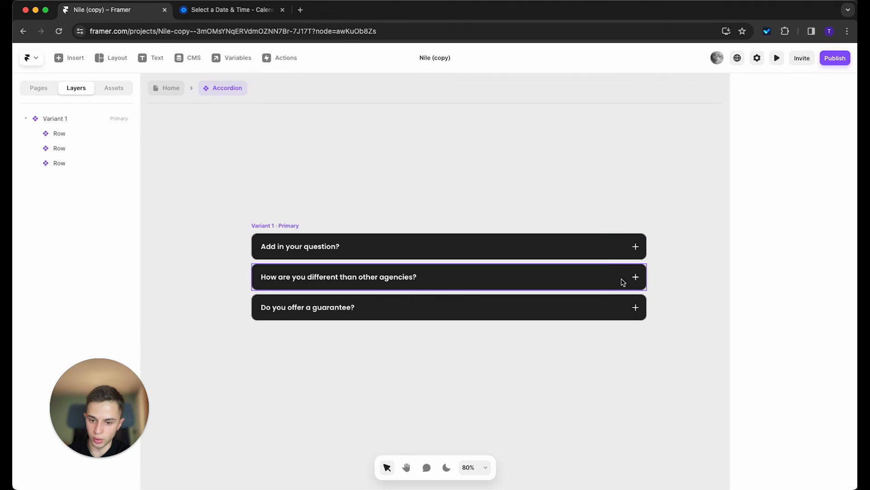
# Step: Delete the 'Do you offer a guarantee?' row, then undo the deletion
pyautogui.click(572, 303)
pyautogui.click(585, 158)
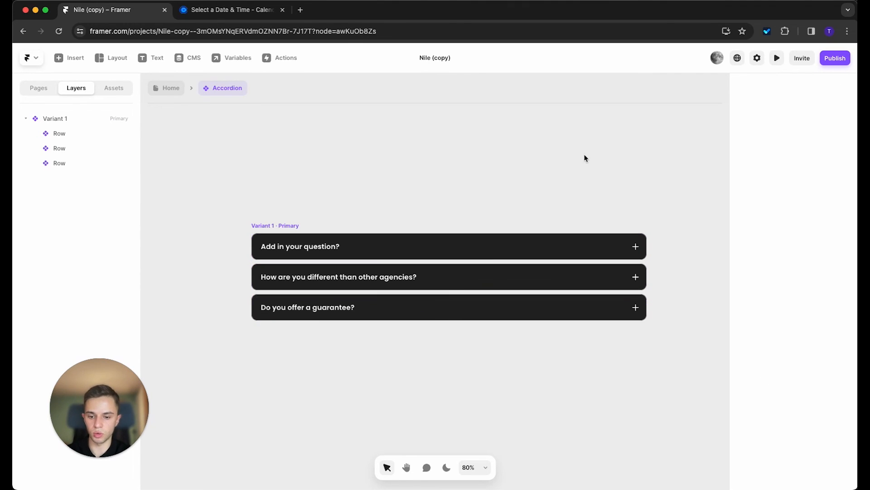
pyautogui.click(573, 305)
pyautogui.press('Delete')
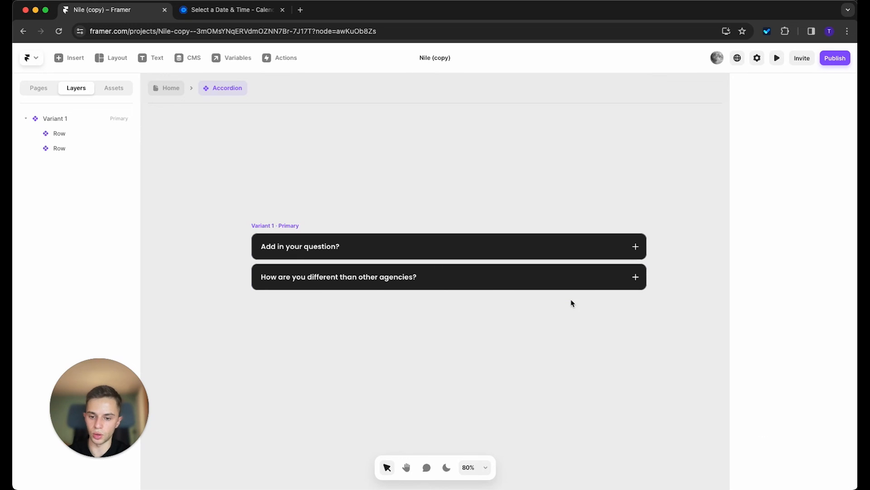
pyautogui.click(566, 275)
pyautogui.hotkey('ctrl', 'z')
pyautogui.click(552, 342)
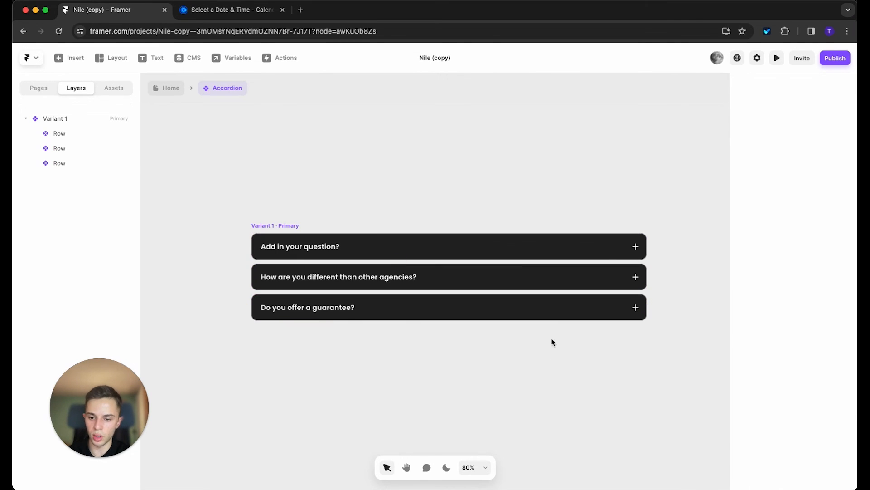
# Step: Duplicate the guarantee row so the accordion has four rows, then preview it
pyautogui.click(554, 311)
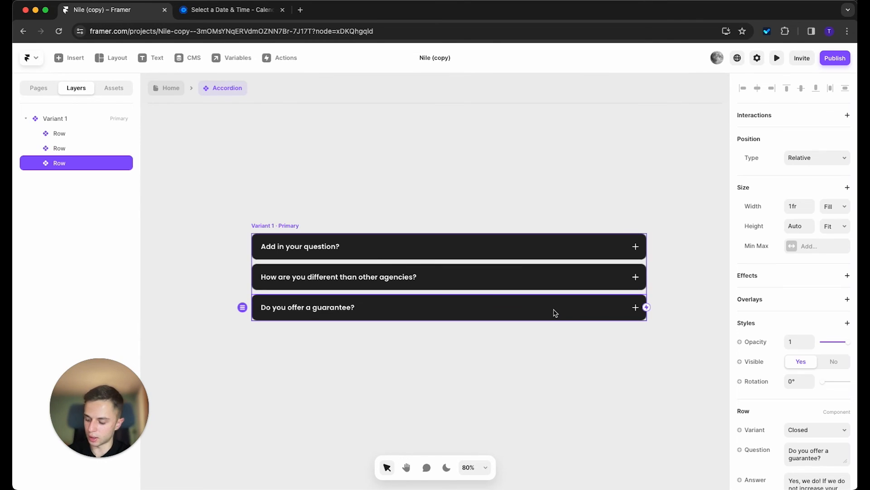
pyautogui.hotkey('ctrl', 'd')
pyautogui.hotkey('ctrl', 'd')
pyautogui.hotkey('ctrl', 'd')
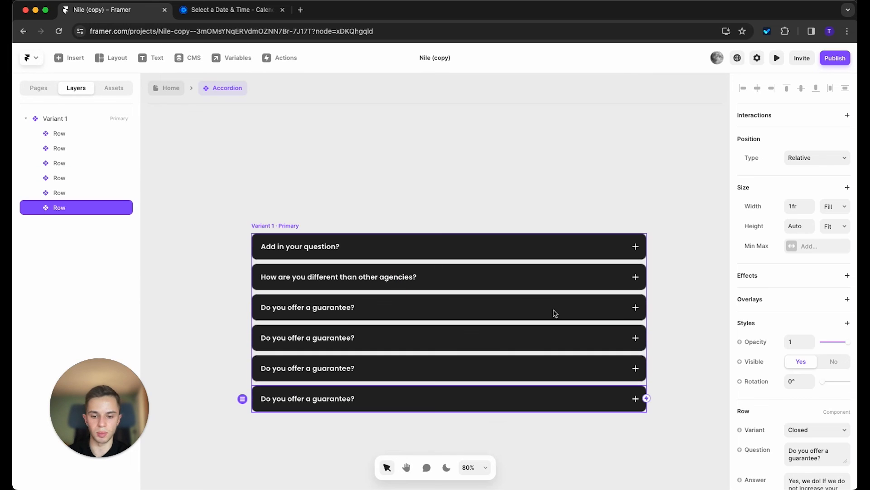
pyautogui.hotkey('ctrl', 'z')
pyautogui.hotkey('ctrl', 'z')
pyautogui.click(480, 175)
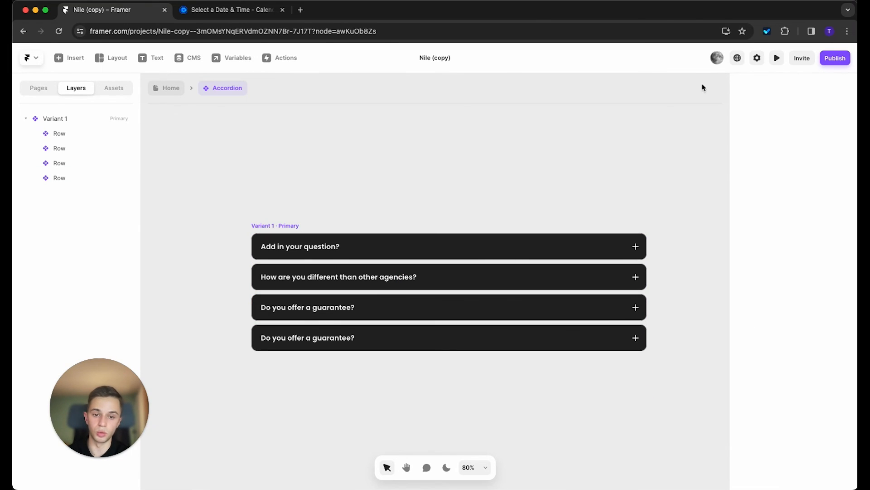
pyautogui.click(776, 58)
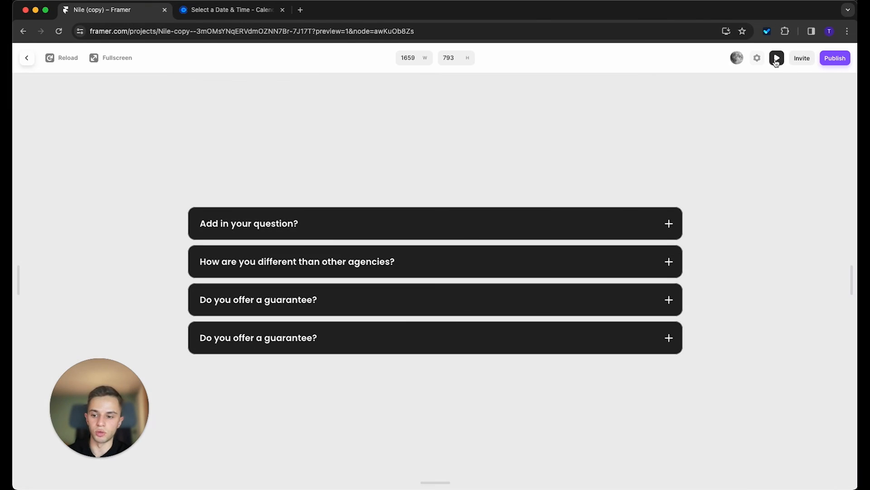
pyautogui.click(662, 228)
pyautogui.click(665, 213)
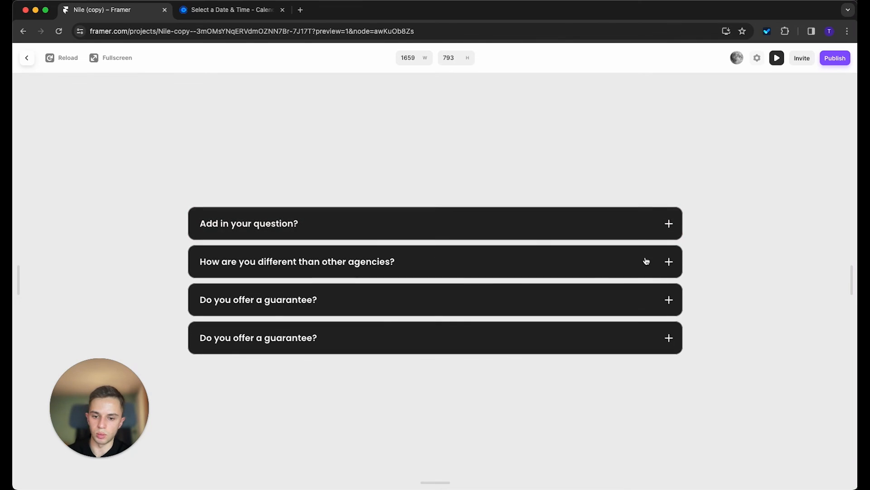
pyautogui.click(647, 259)
pyautogui.click(634, 208)
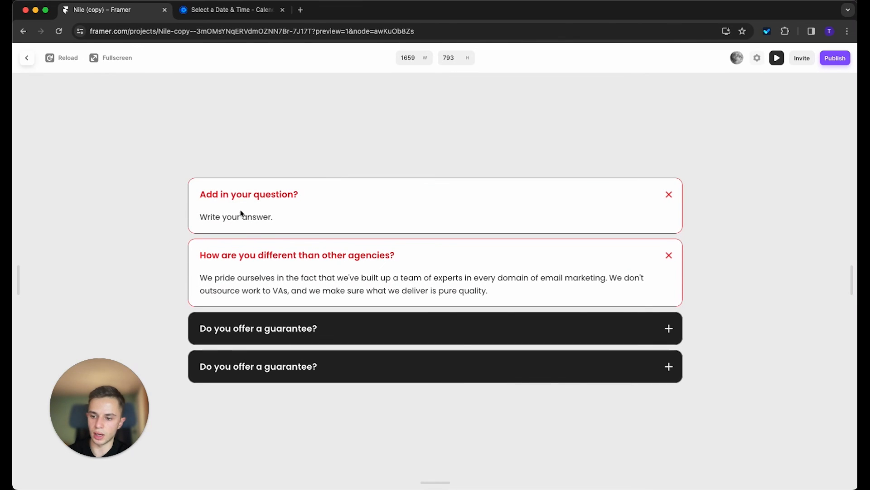
pyautogui.click(248, 272)
pyautogui.click(27, 57)
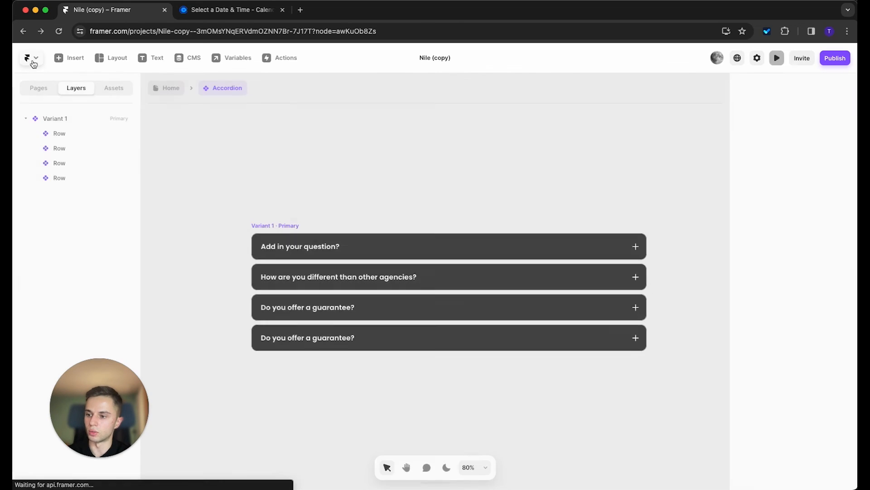
# Step: Scroll the Home page up from the FAQ to the 'Build a Powerful Agency Site with Framer' hero
pyautogui.scroll(6, 245, 233)
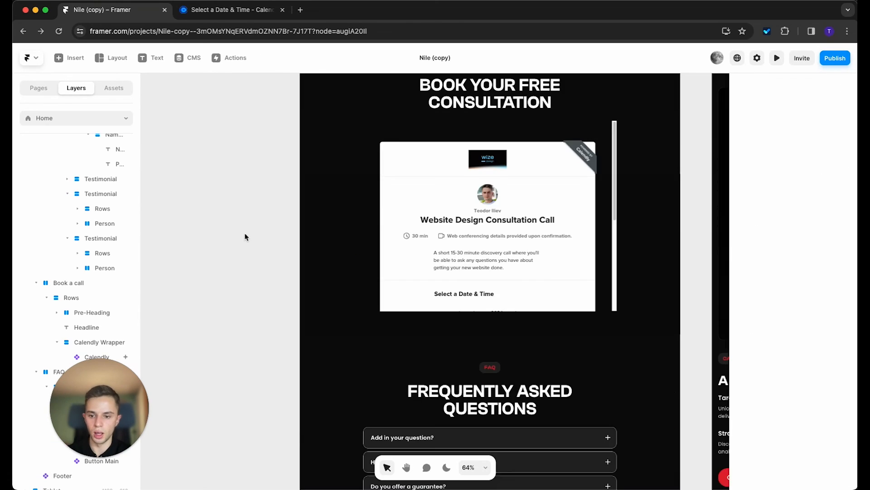
pyautogui.scroll(15, 247, 228)
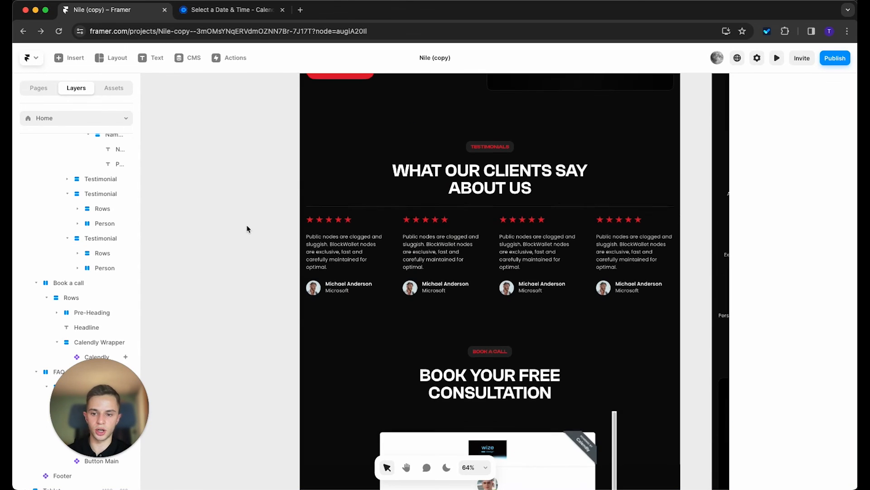
pyautogui.scroll(5, 248, 228)
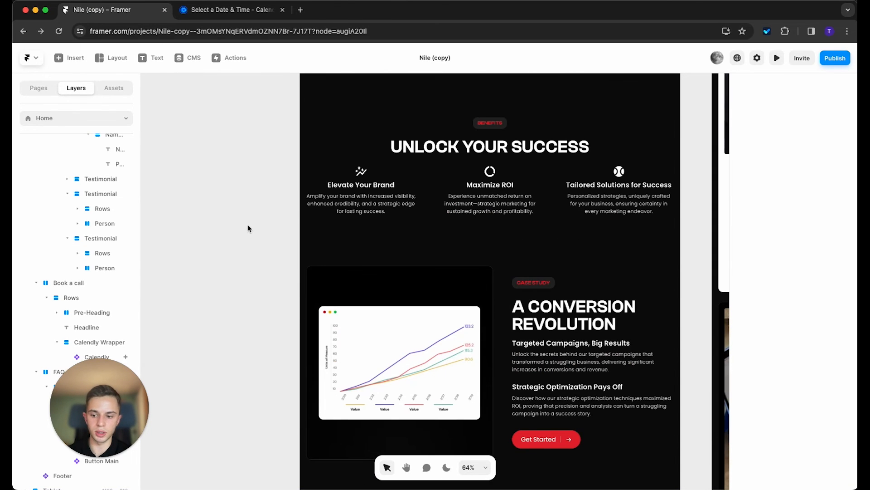
pyautogui.scroll(6, 248, 227)
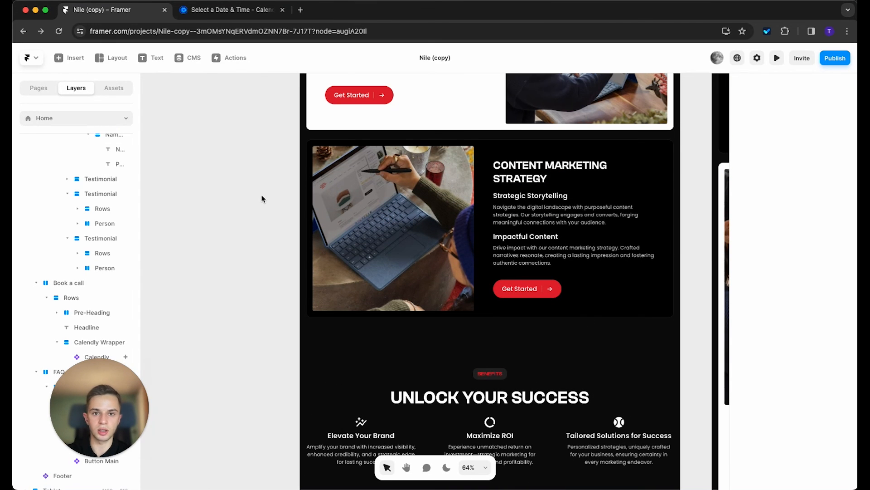
pyautogui.scroll(8, 261, 198)
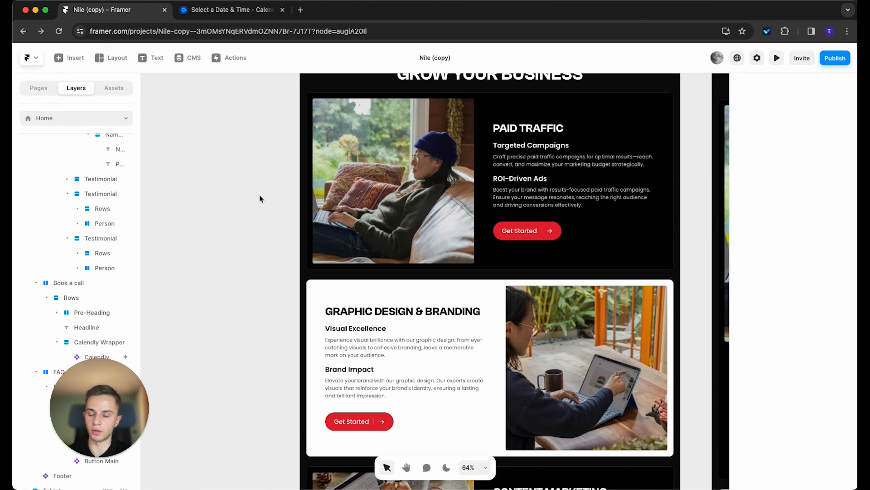
pyautogui.scroll(4, 261, 198)
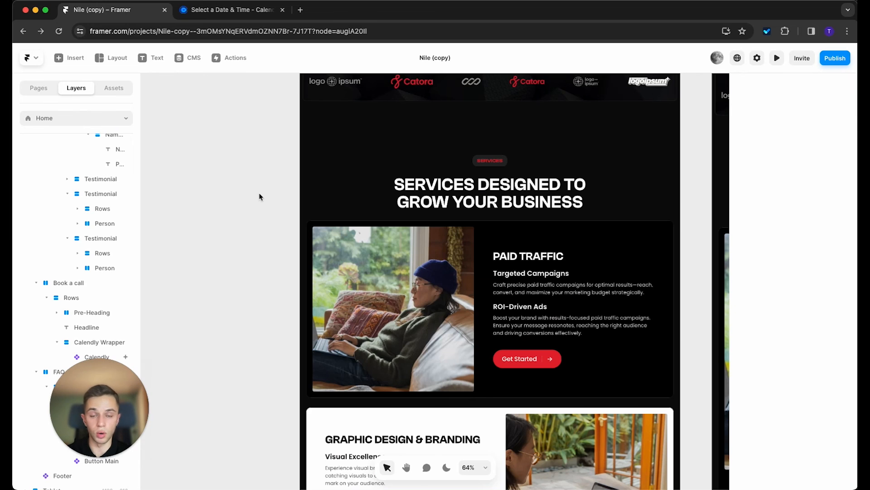
pyautogui.scroll(4, 261, 197)
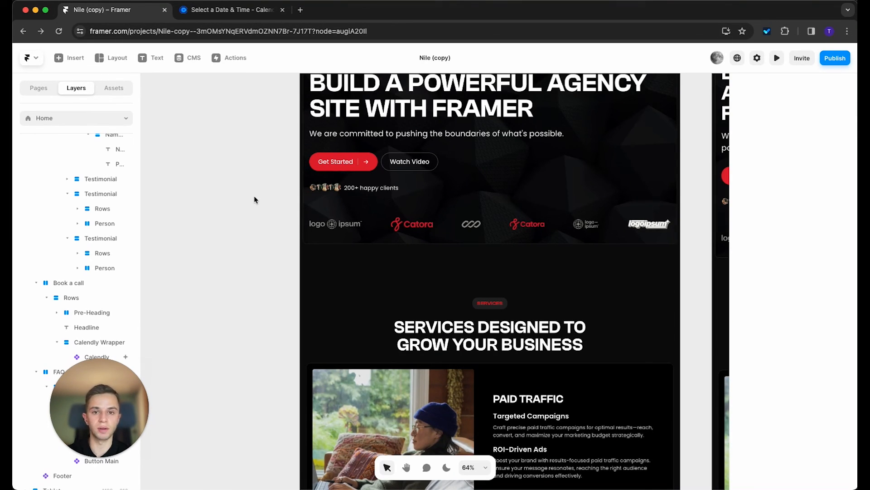
pyautogui.scroll(-7, 255, 199)
pyautogui.scroll(5, 304, 191)
pyautogui.moveTo(469, 186); pyautogui.dragTo(362, 283)
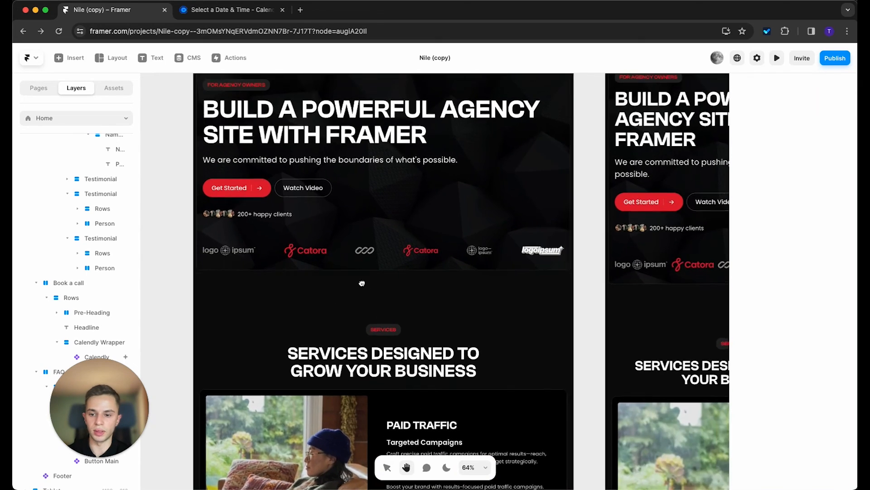